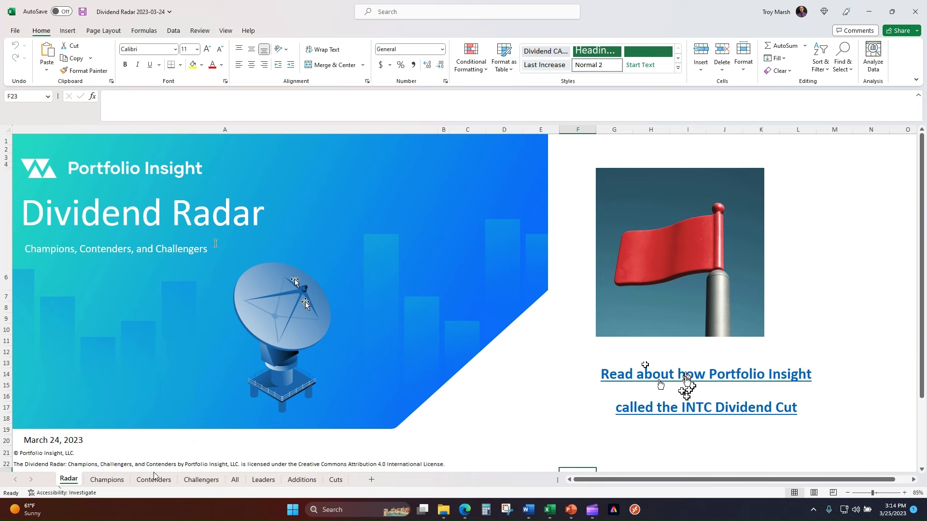
Step: Look through the Champions, Contenders and Challengers sheets of the Dividend Radar workbook
click(108, 481)
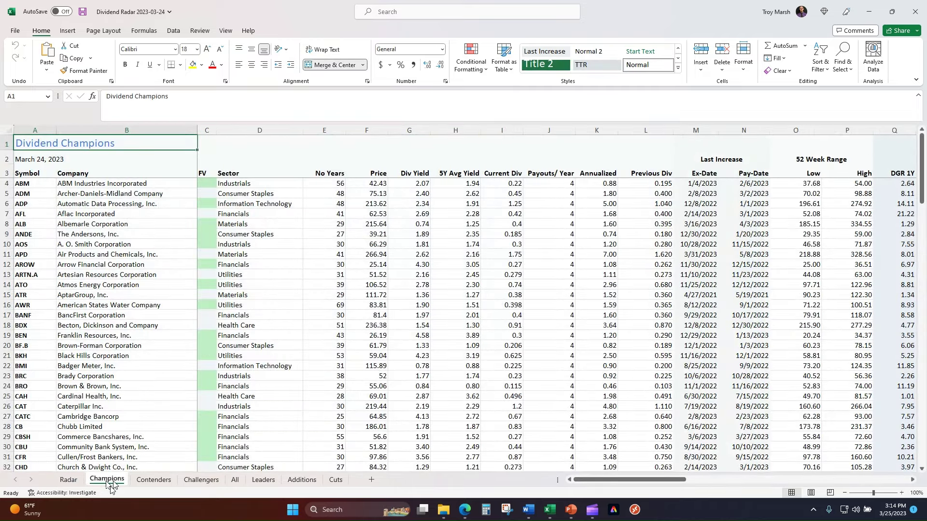
click(148, 480)
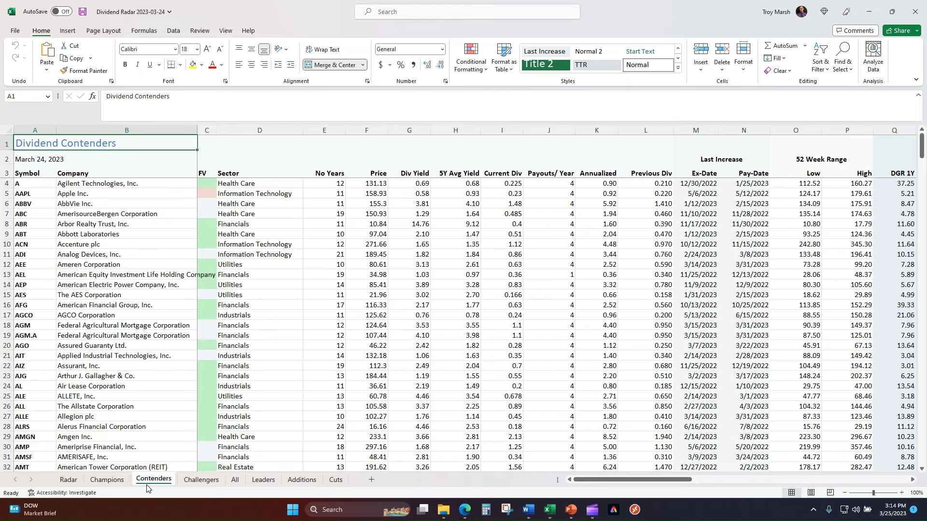
click(190, 485)
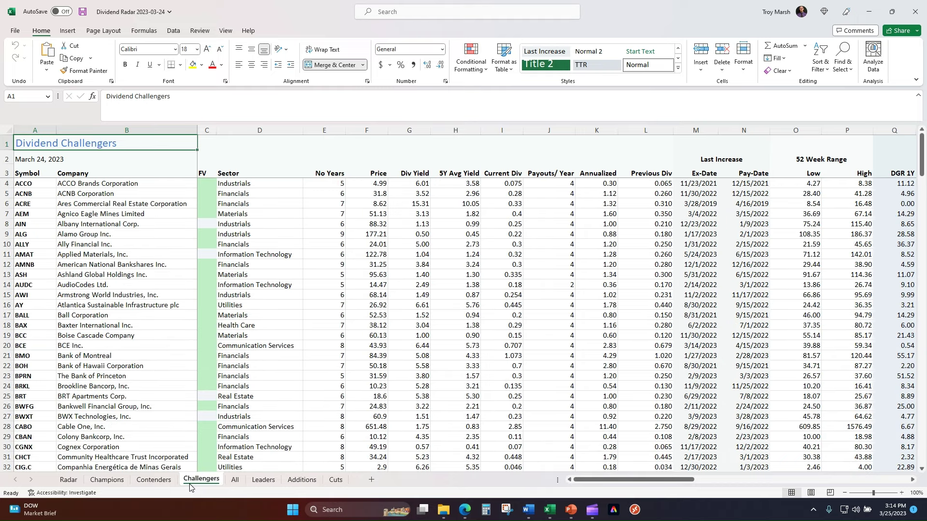
Step: Display the All sheet and examine the No Years values of individual companies
click(234, 482)
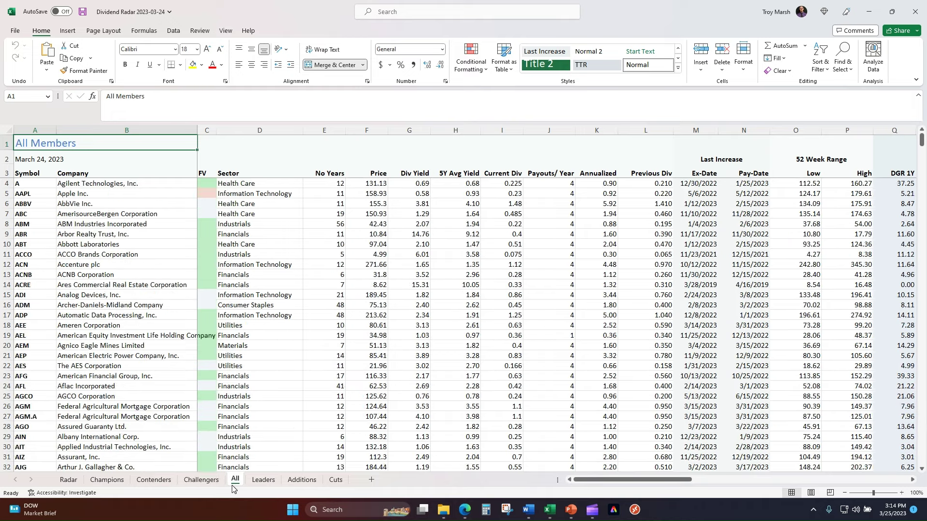
click(339, 184)
click(338, 225)
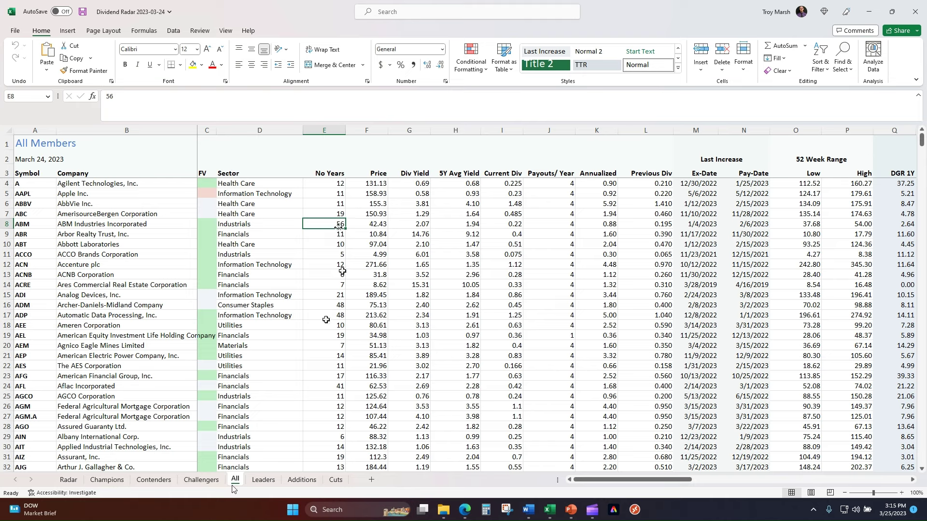
click(332, 252)
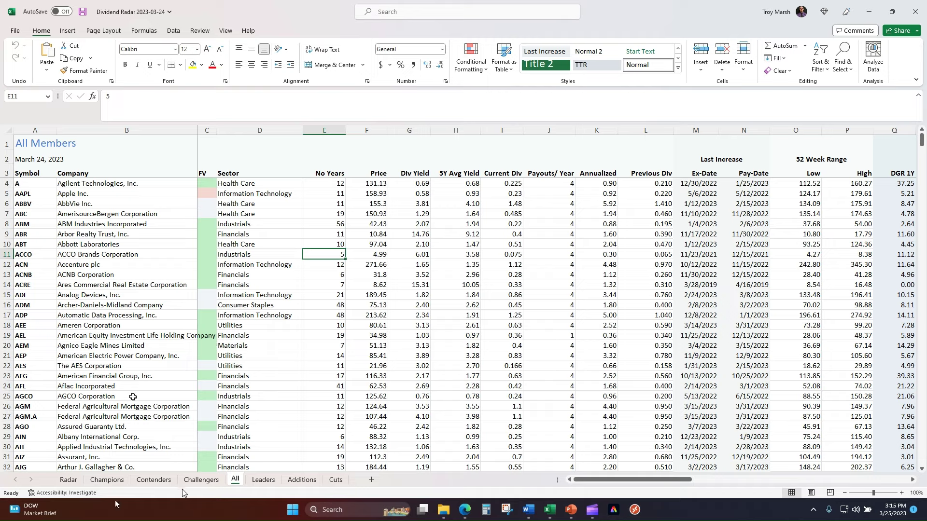
Step: Display the Leaders sheet and review its subtitle and the Champions and Contenders headings
click(262, 480)
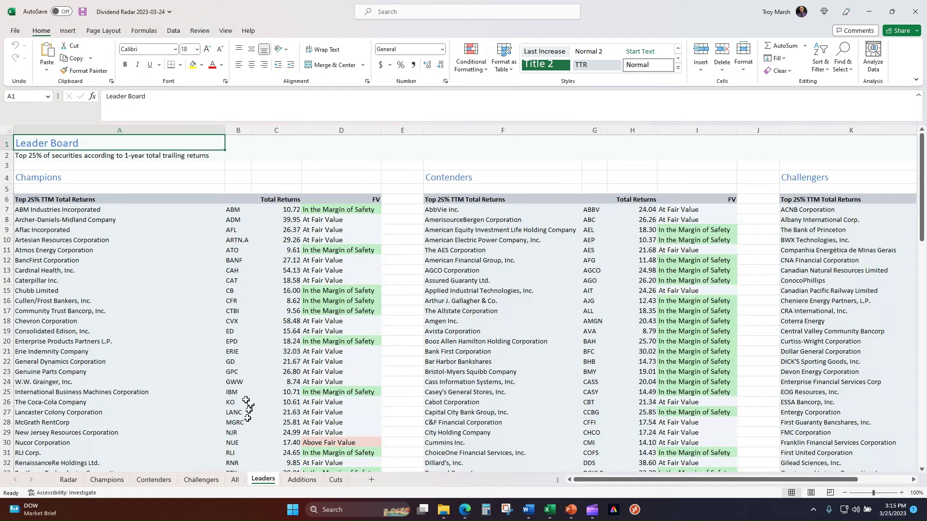
click(28, 159)
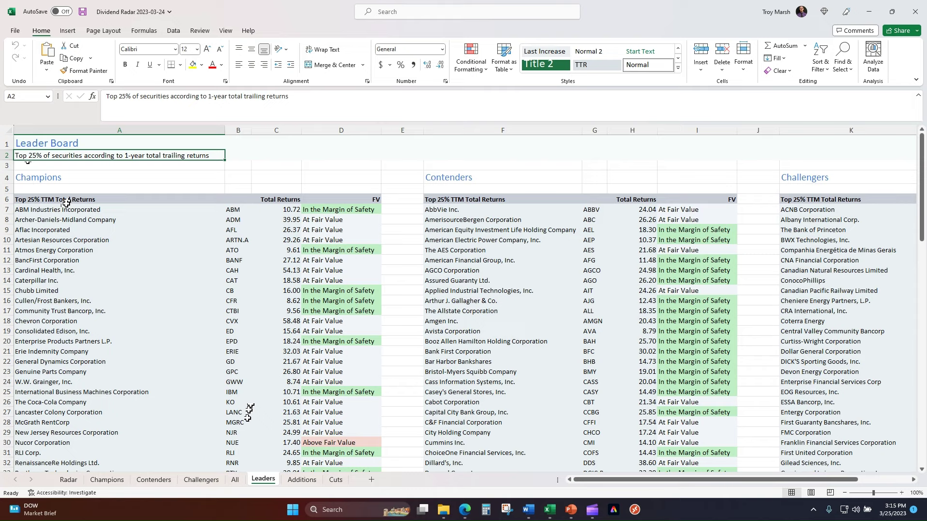
click(50, 173)
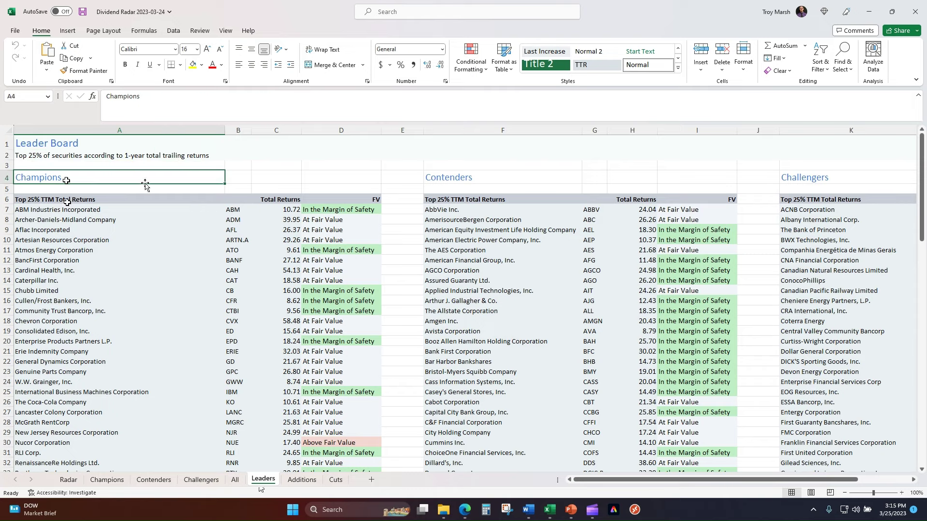
click(435, 183)
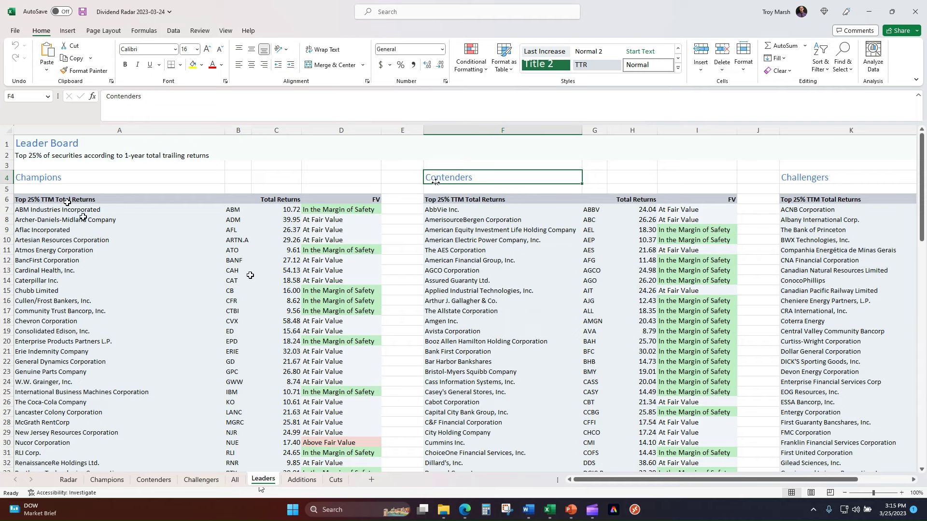
Step: Examine the symbols and total returns in the Champions list of the leader board, through to its last company
click(232, 210)
click(91, 211)
click(234, 211)
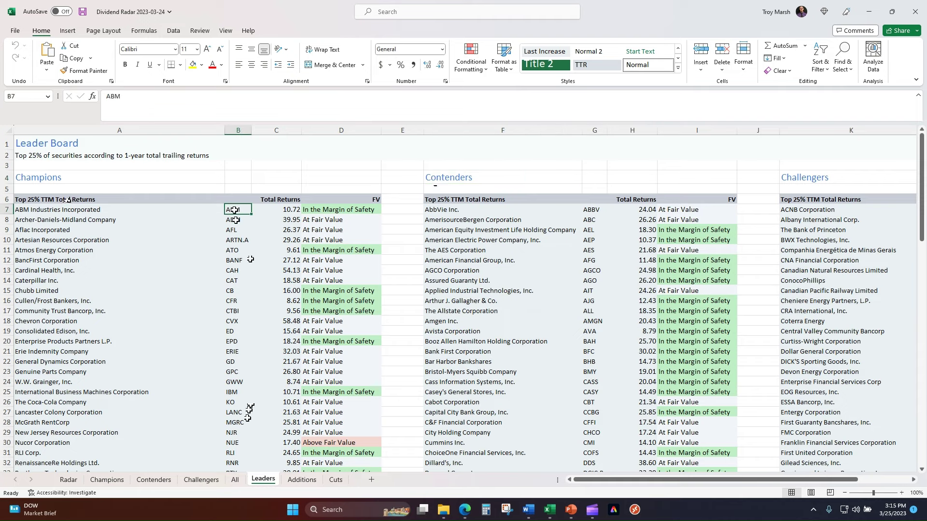
click(290, 211)
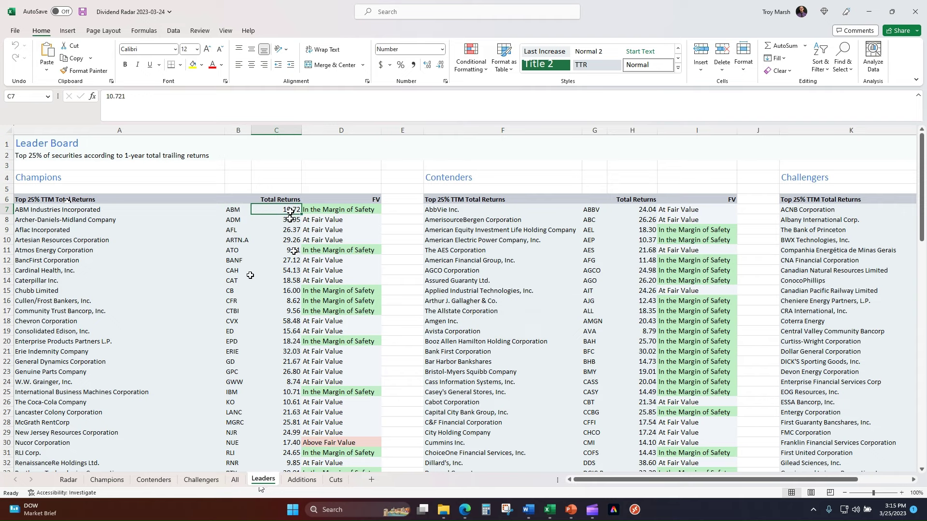
click(289, 220)
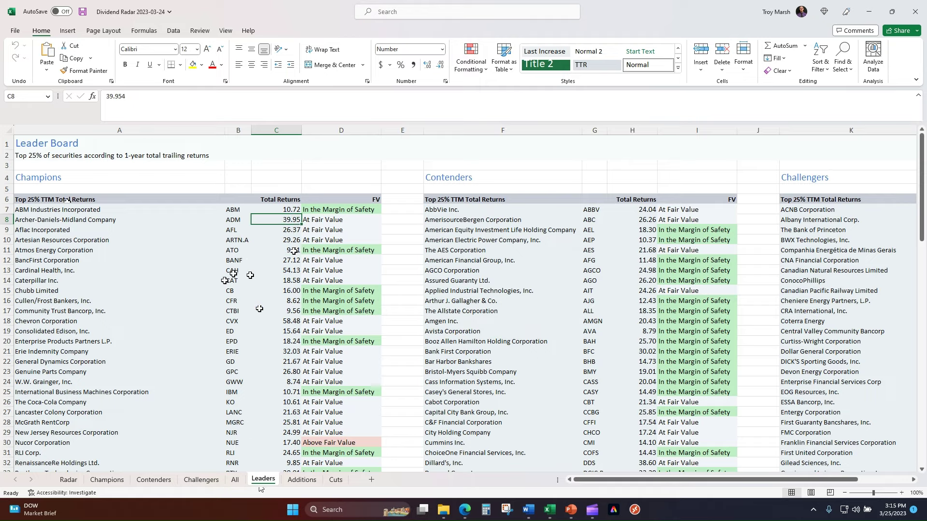
scroll(241, 282, down, 1)
scroll(241, 282, down, 3)
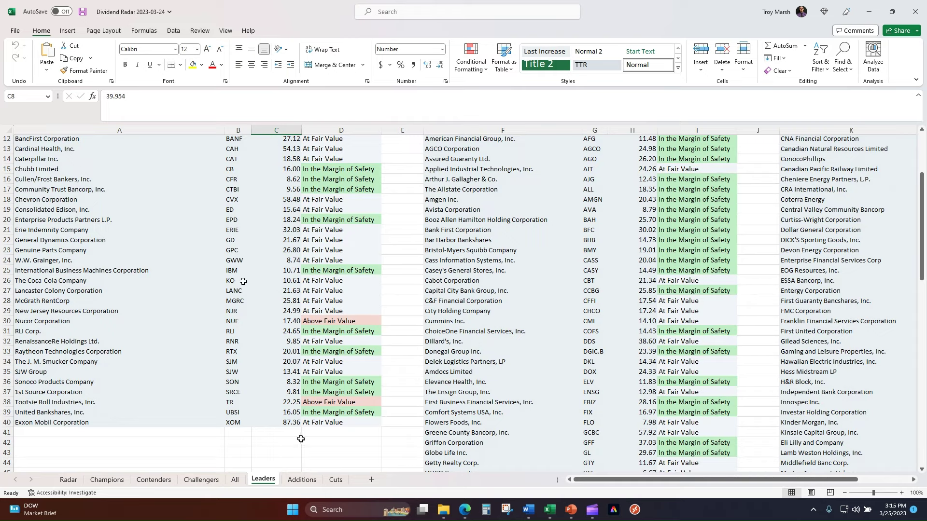
Step: Review the Additions and Cuts sheets, checking the Champions, Contenders and Challengers categories for broken dividend streaks
click(297, 480)
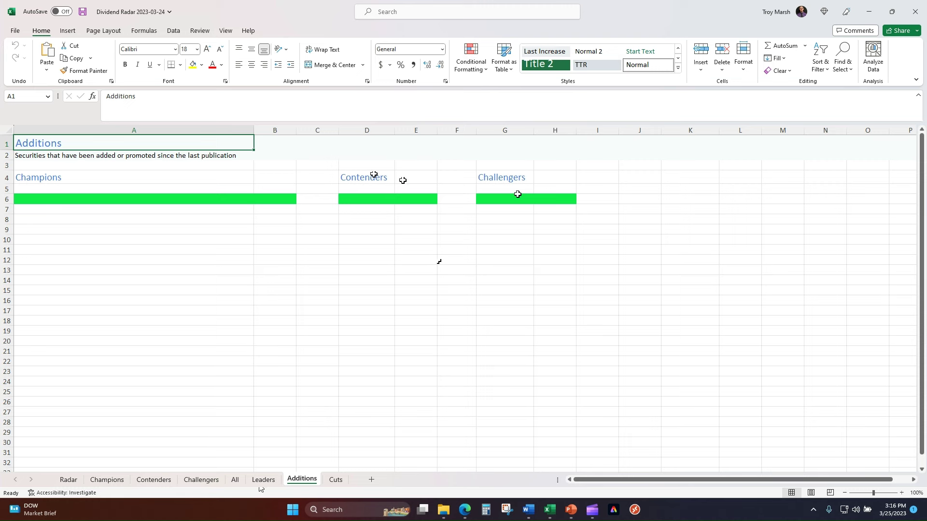
click(337, 480)
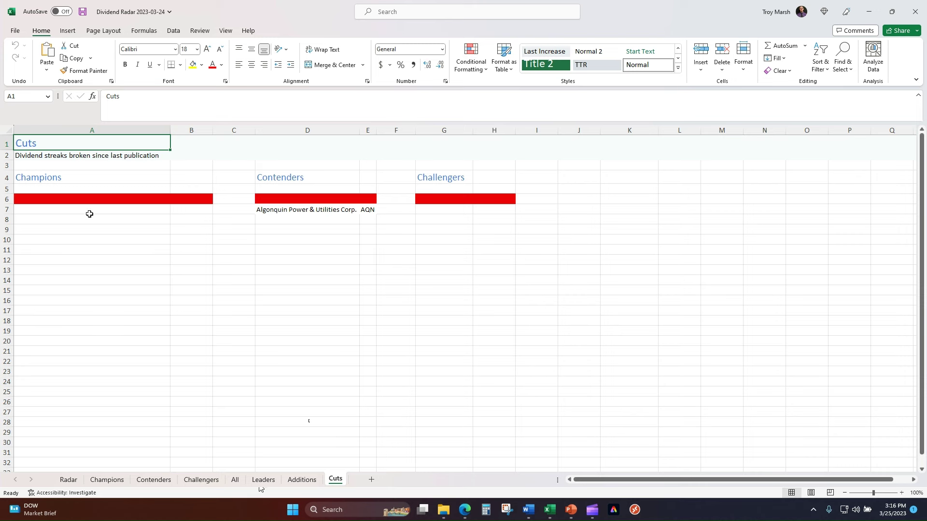
click(54, 180)
click(340, 178)
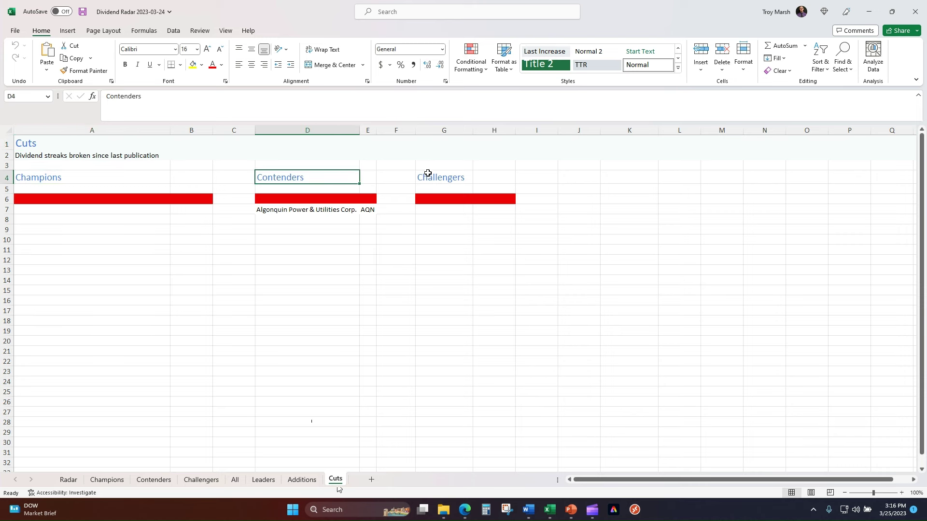
click(427, 180)
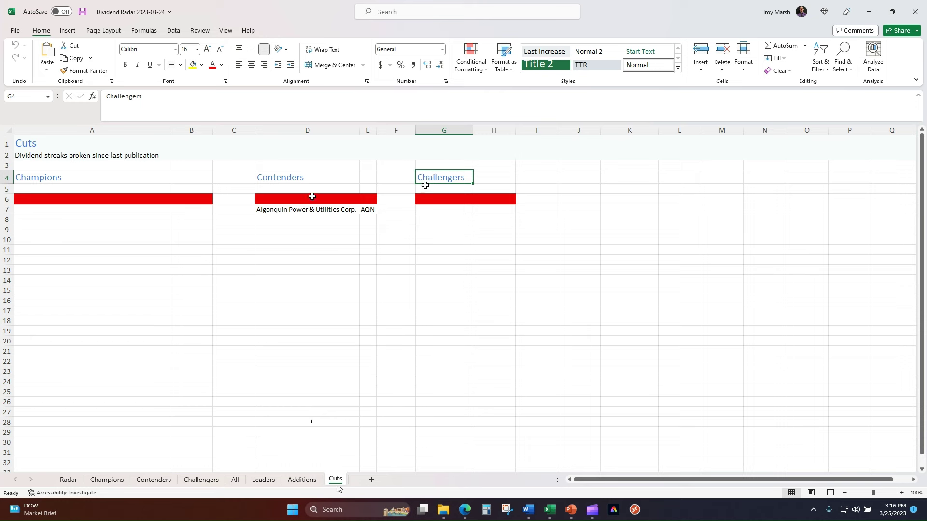
click(307, 179)
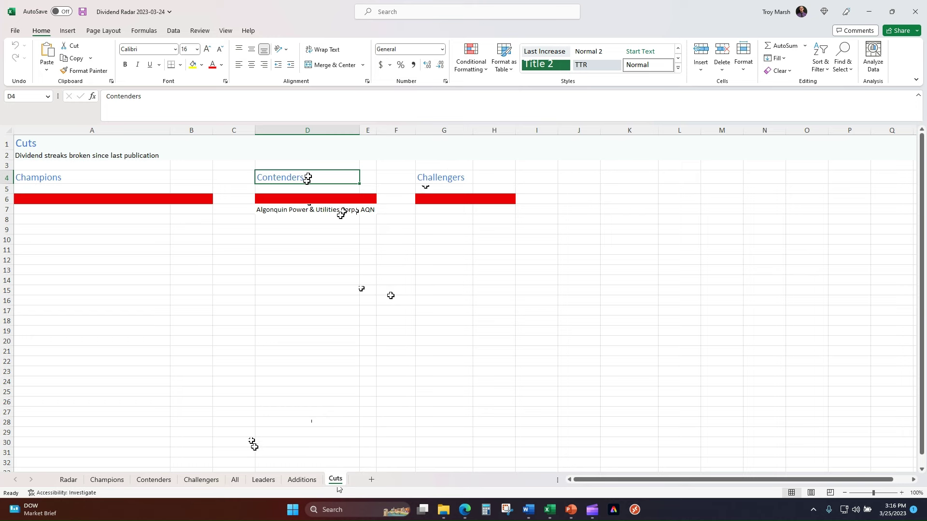
Step: Add filters to the header row, row 3, of the All sheet
click(235, 481)
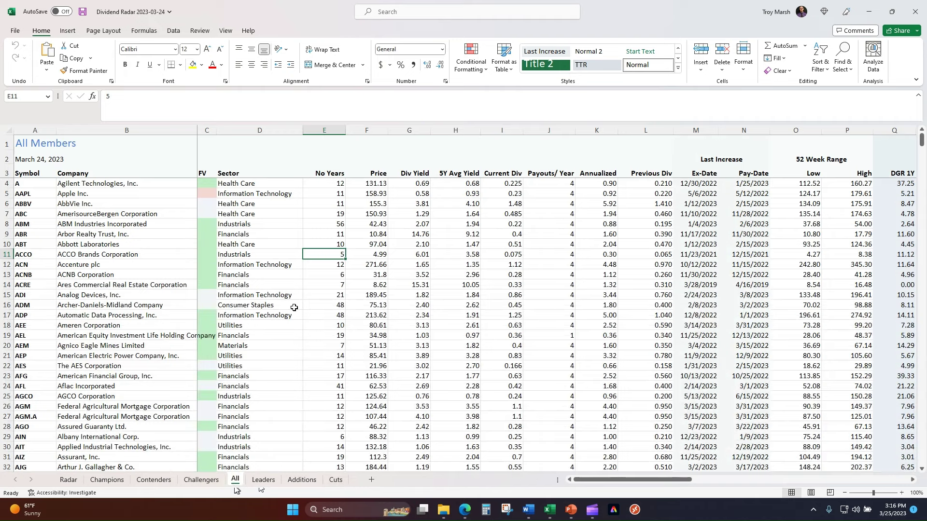
click(7, 172)
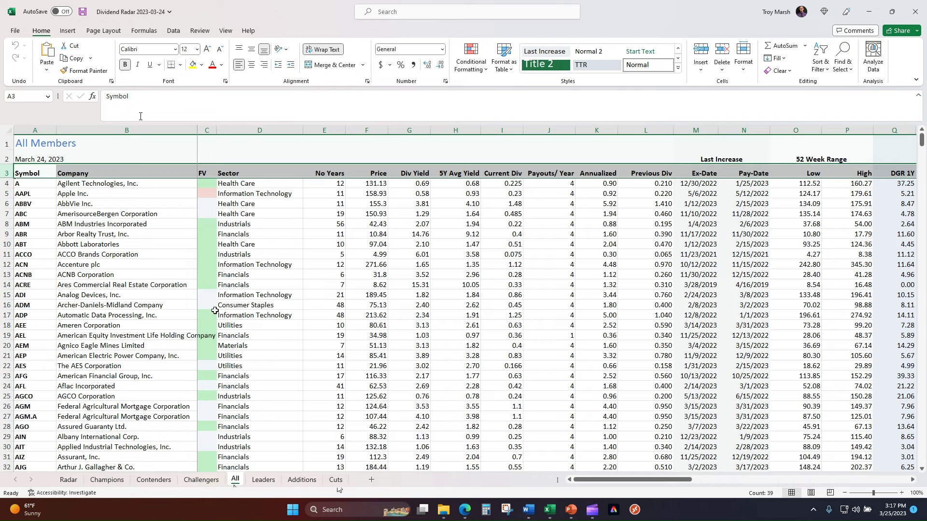
click(173, 31)
click(532, 54)
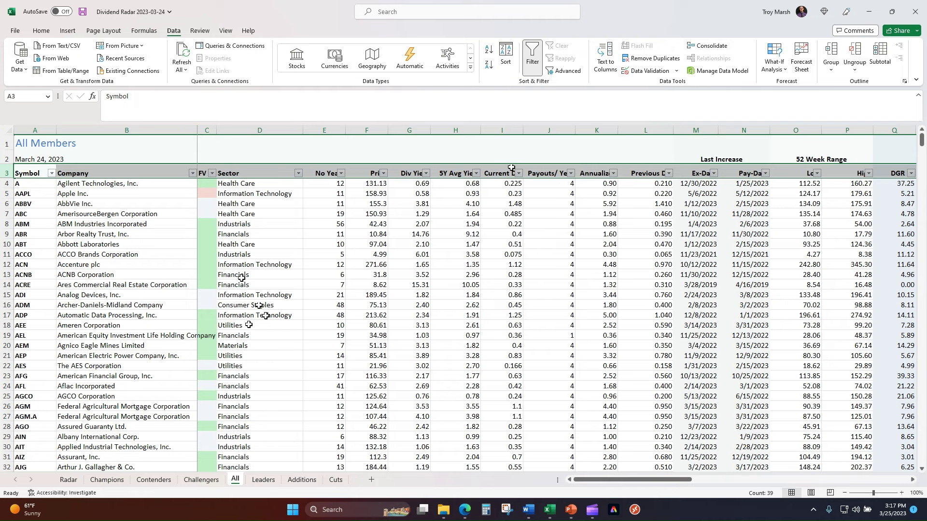
Step: Examine the dividend growth column headers on the All sheet, from DGR 1Y through DGR 10Y
click(341, 173)
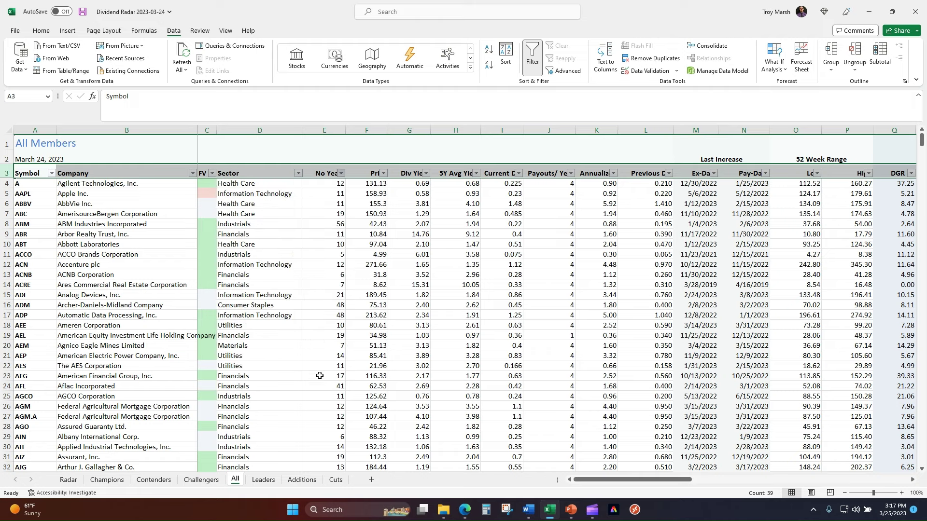
click(319, 378)
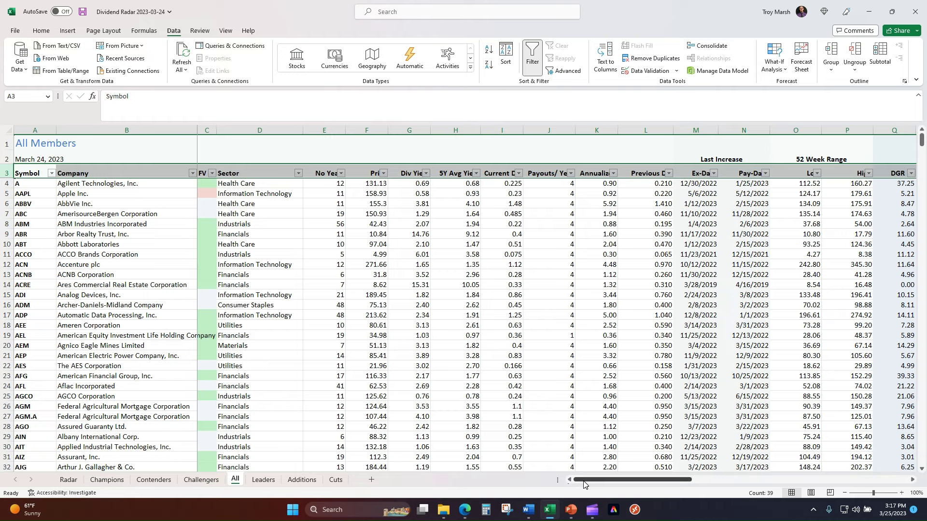
drag(585, 483, 638, 479)
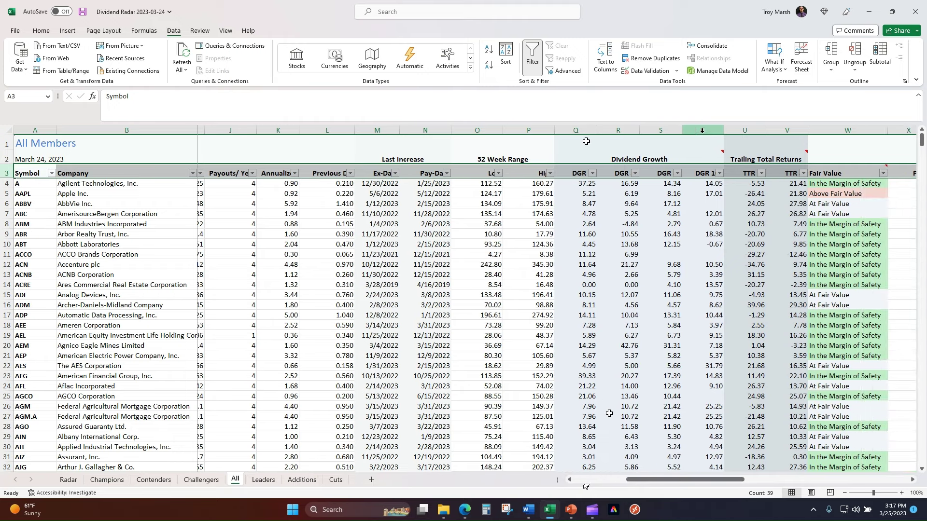
click(577, 176)
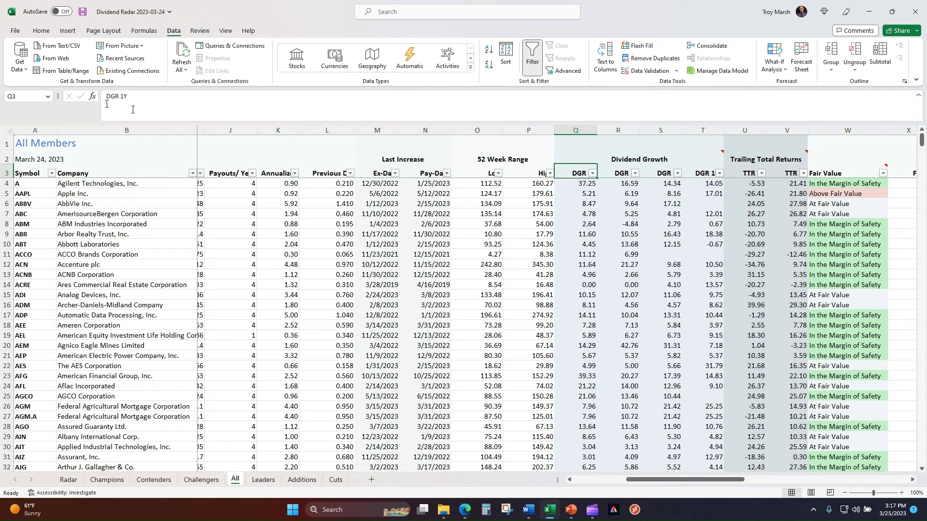
click(607, 171)
click(659, 173)
click(702, 176)
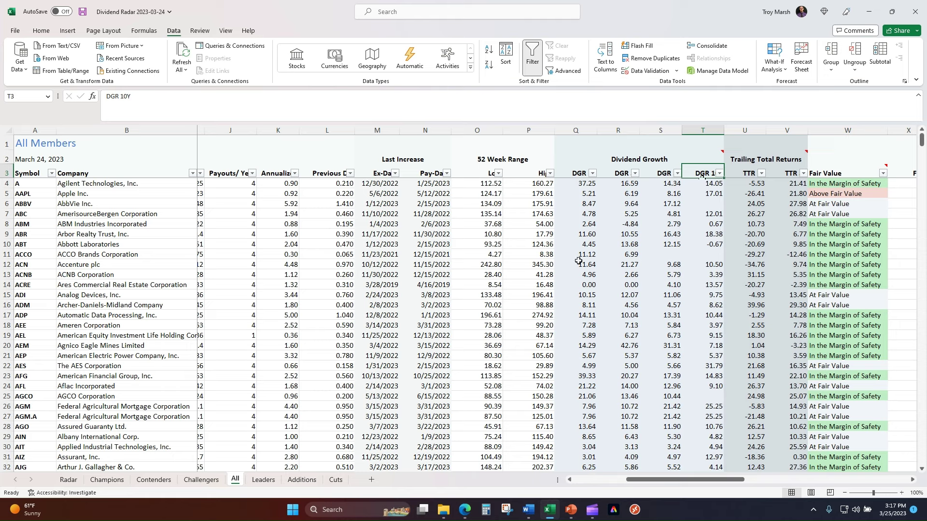
Step: Sort the DGR 1Y column smallest to largest and filter it to values less than or equal to 9.99
click(592, 173)
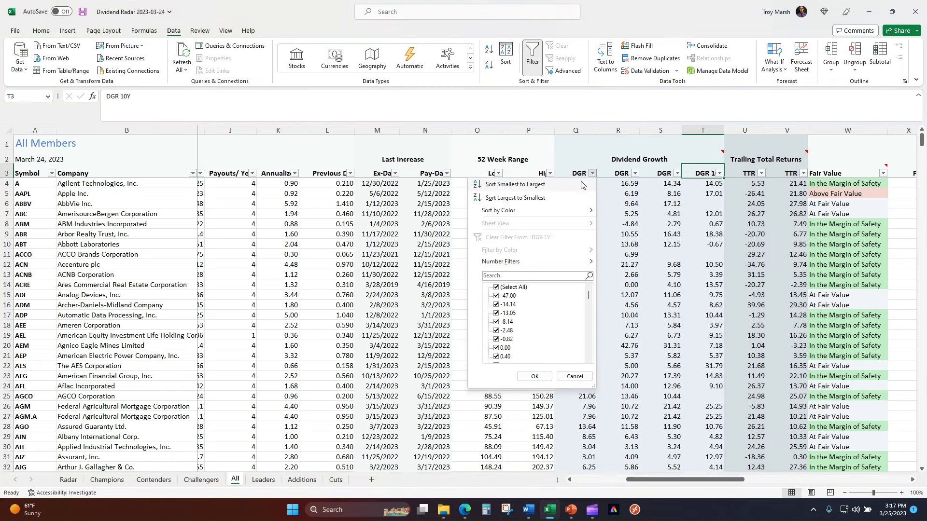
click(538, 185)
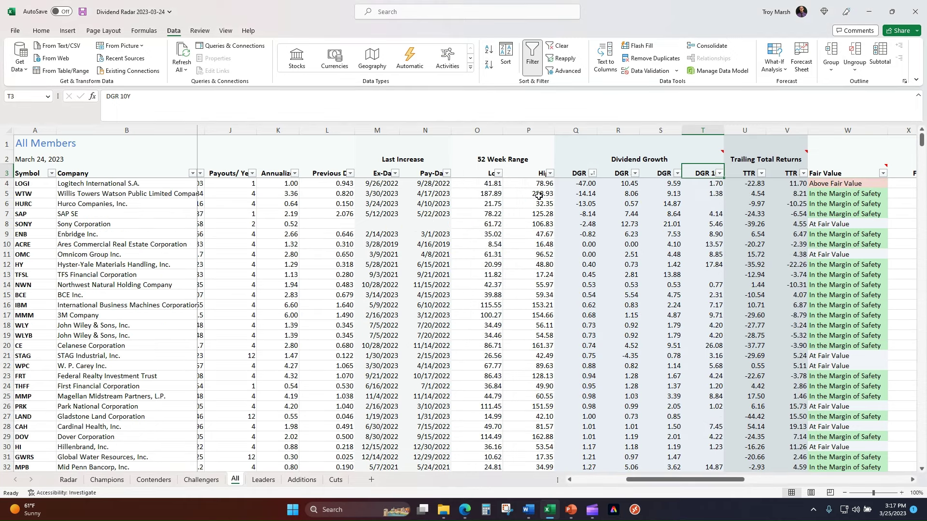
click(592, 173)
mouse_move(524, 263)
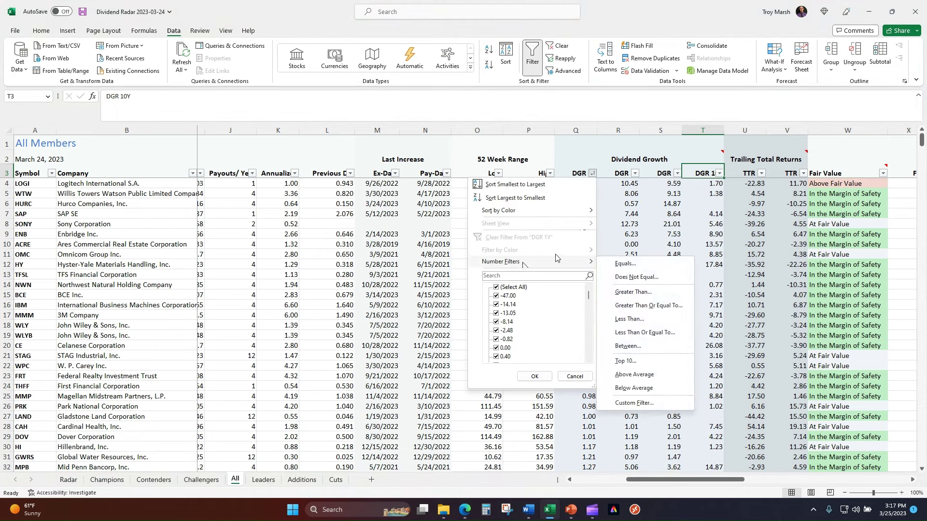
click(642, 333)
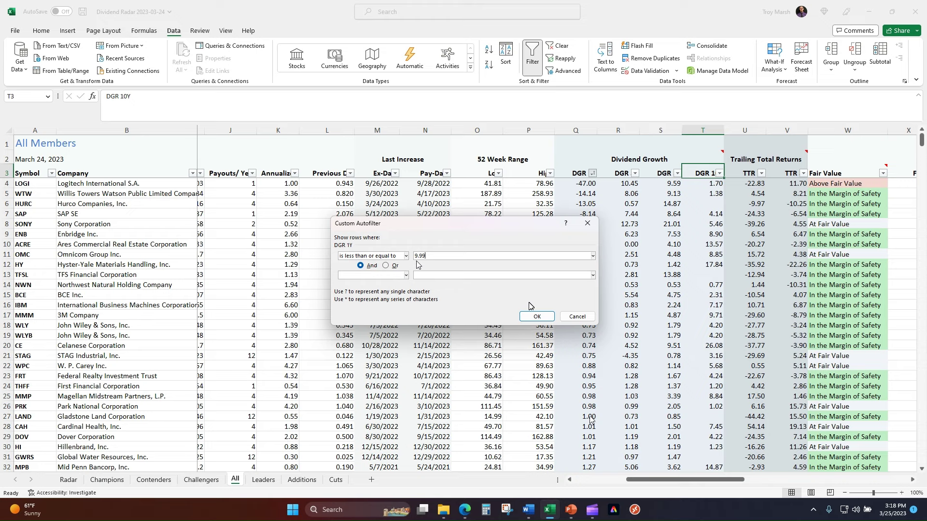
click(536, 316)
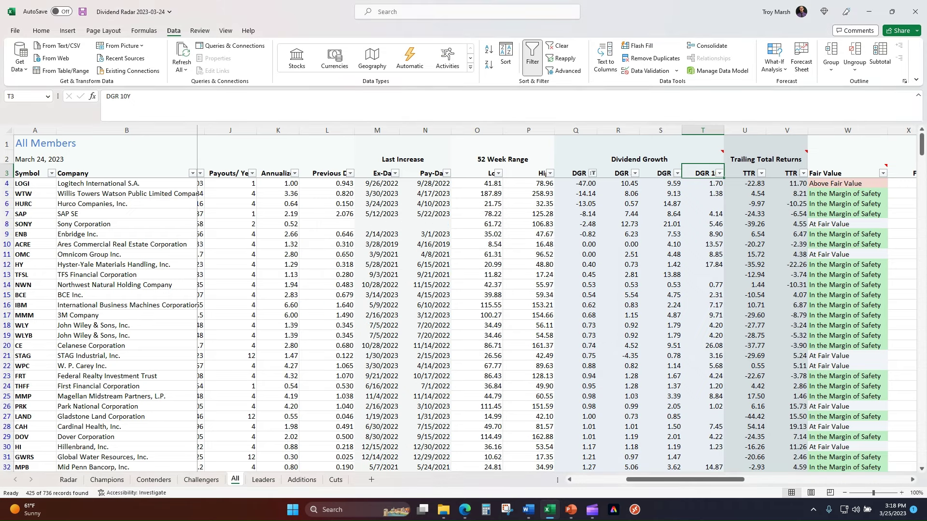
Step: Delete all rows shown by the DGR 1Y filter, from row 4 down, and clear the filter from DGR 1Y
click(7, 184)
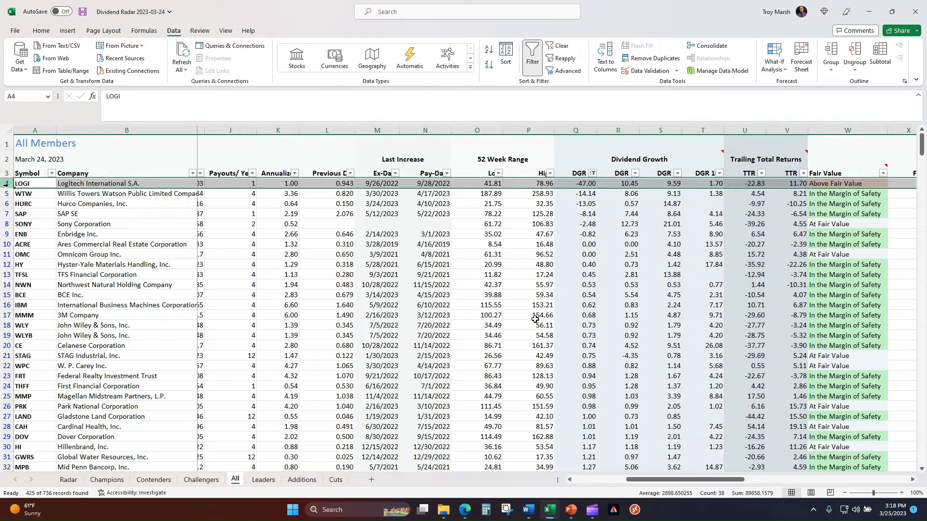
key(ctrl+shift+Down)
scroll(39, 232, down, 2)
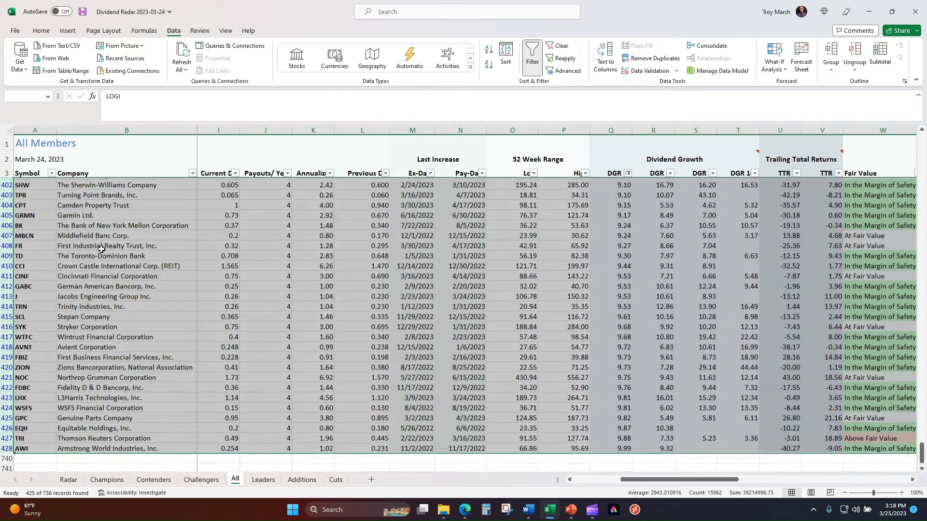
right_click(6, 275)
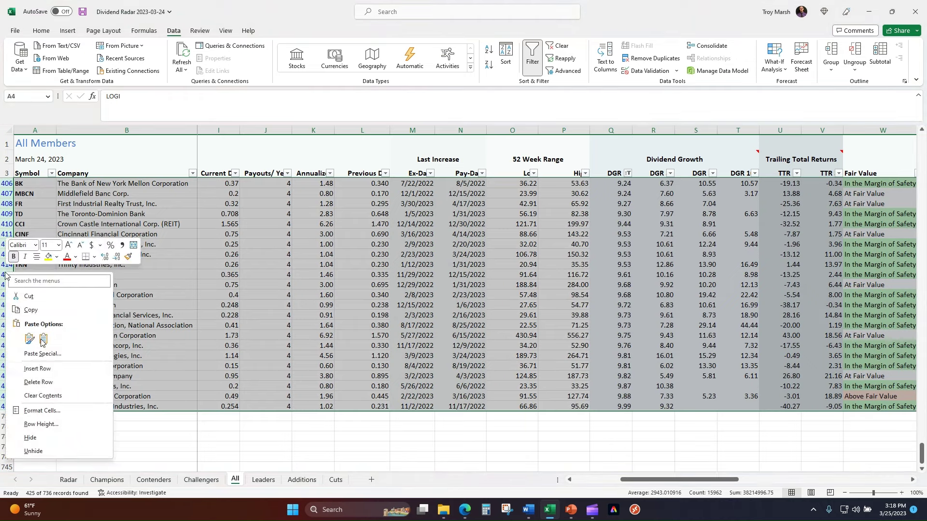
click(38, 381)
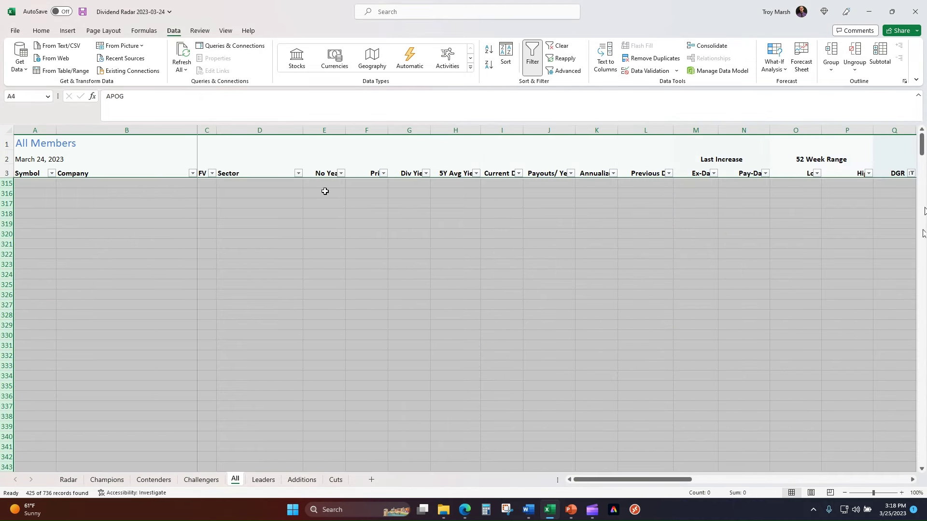
click(911, 173)
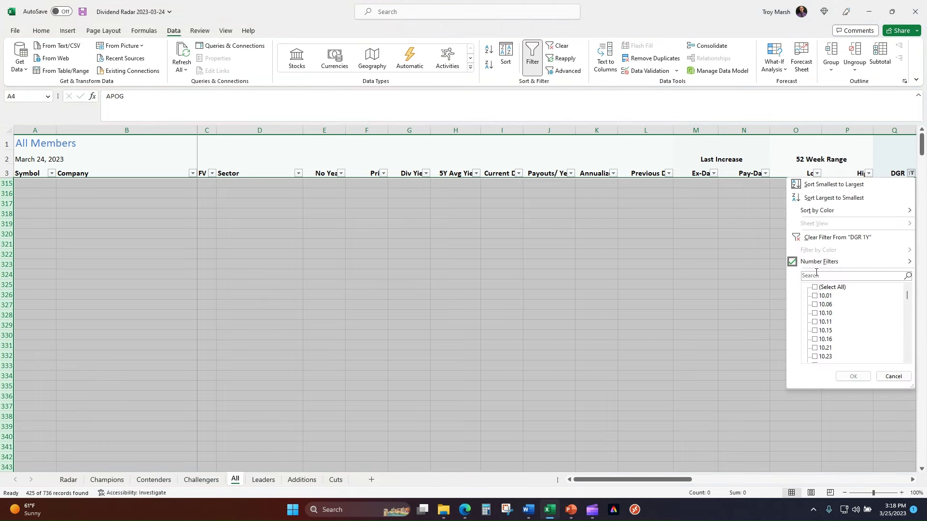
click(813, 237)
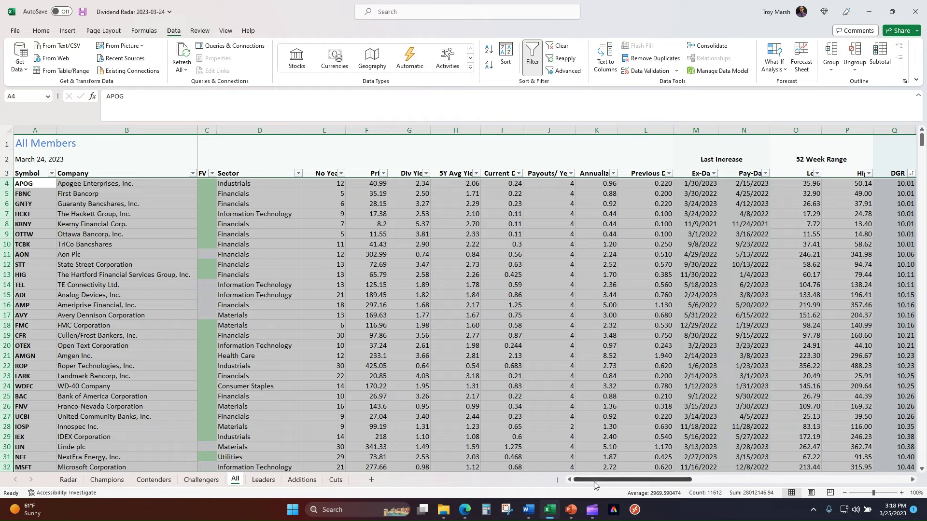
Step: Sort the DGR 3Y column smallest to largest and filter it to values less than or equal to 9.99
drag(600, 479, 662, 475)
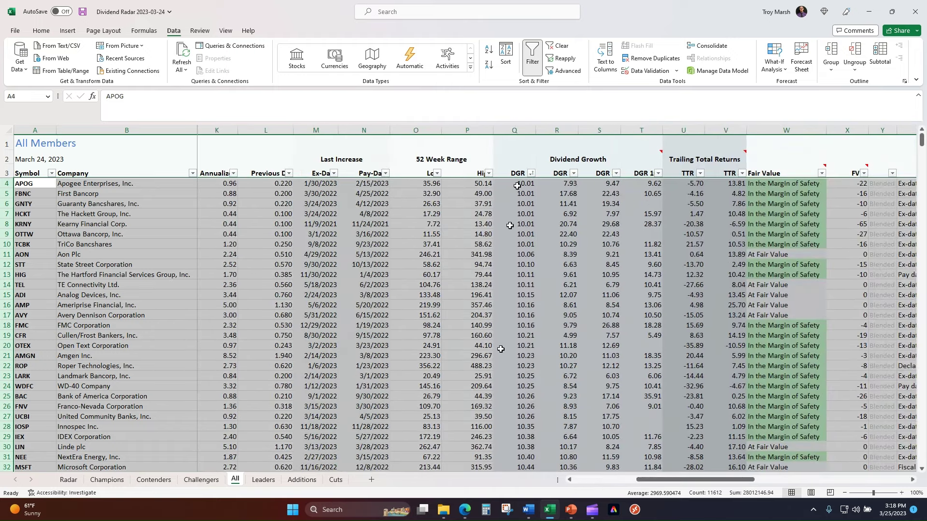
click(573, 173)
click(505, 183)
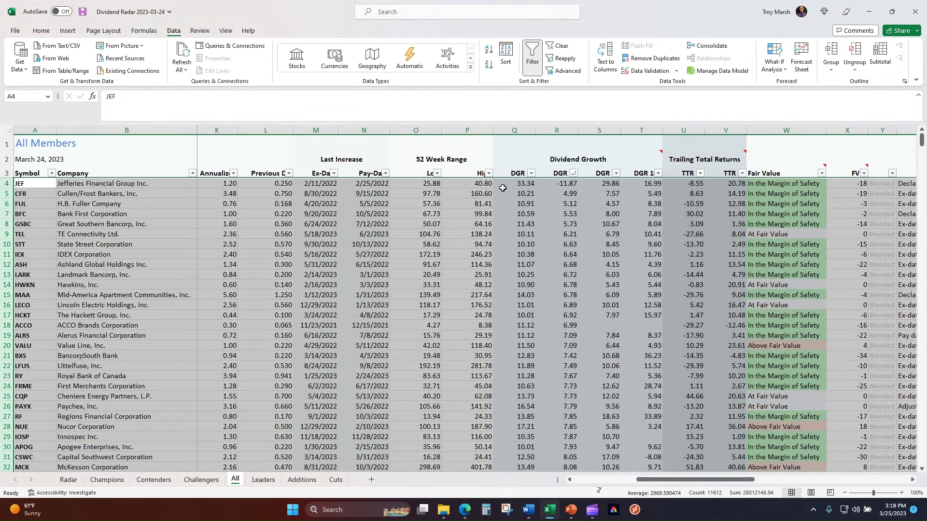
click(572, 173)
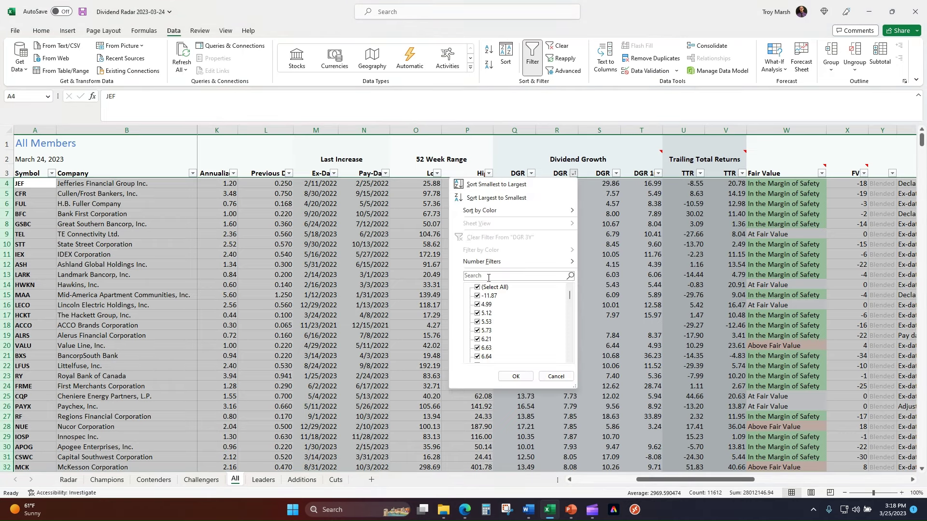
mouse_move(488, 269)
click(623, 332)
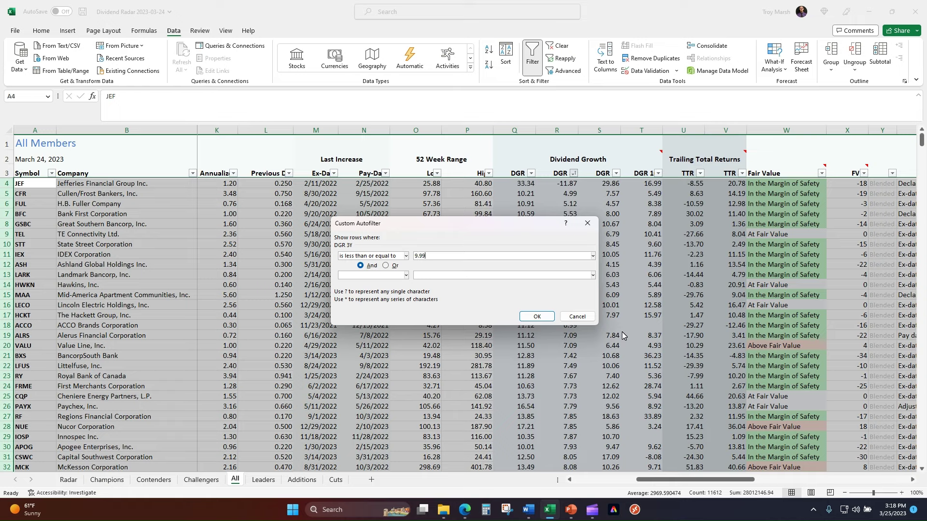
click(537, 316)
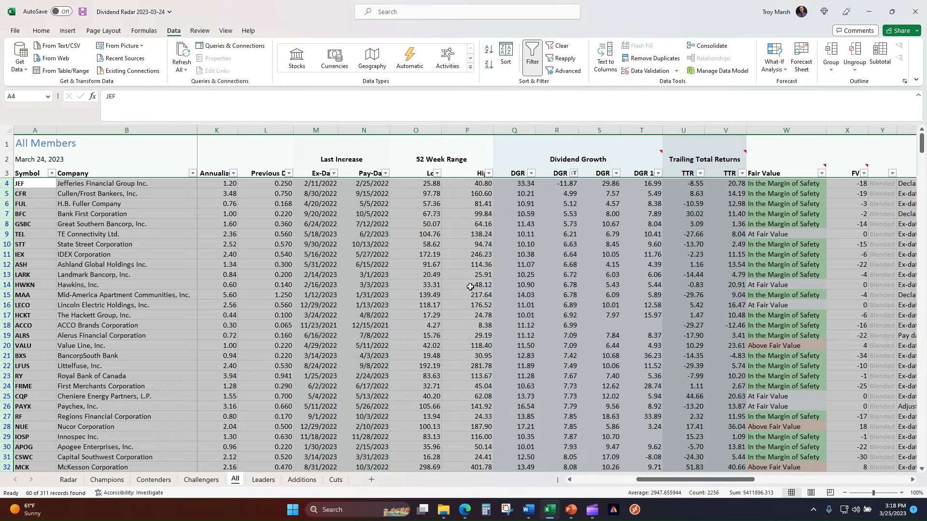
Step: Delete all rows shown by the DGR 3Y filter, from row 4 down
click(64, 211)
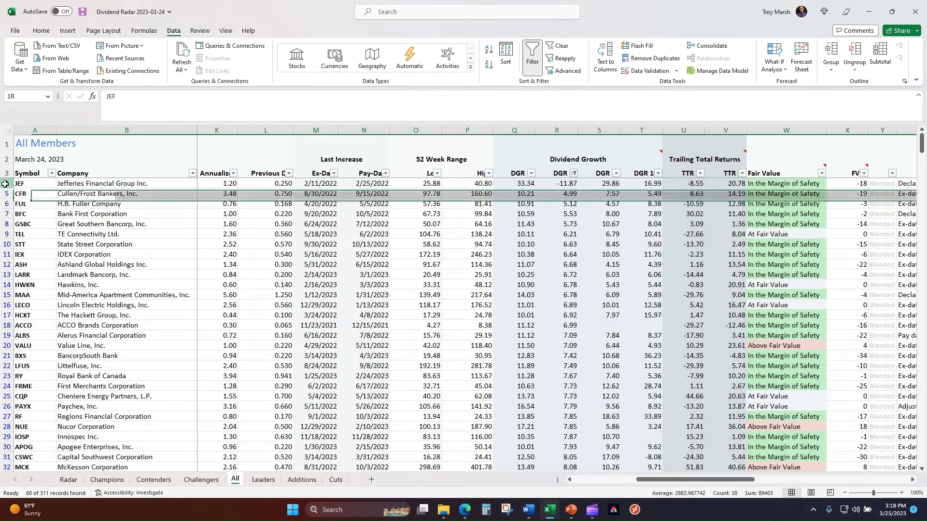
click(4, 183)
key(ctrl+shift+Down)
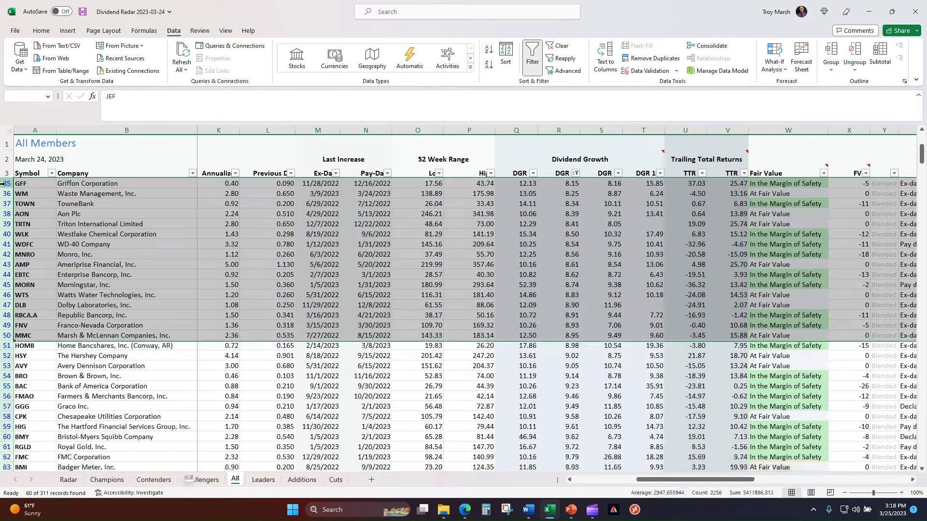
right_click(6, 193)
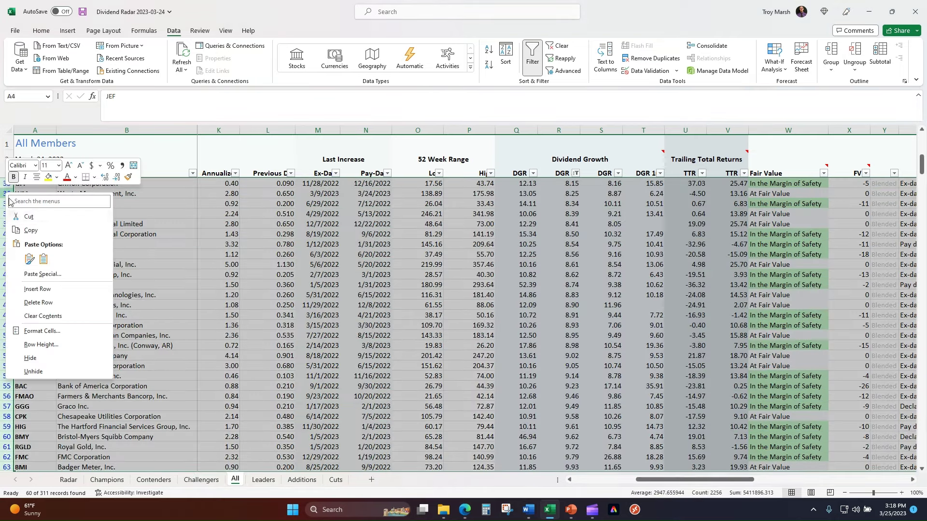
click(39, 303)
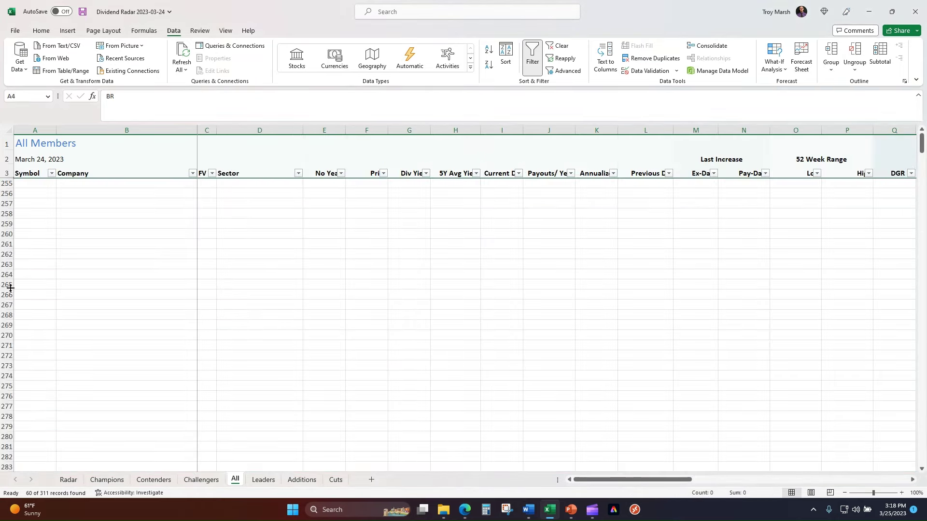
Step: Clear the filter from the DGR 3Y column and check the remaining values up to the first data row
click(910, 481)
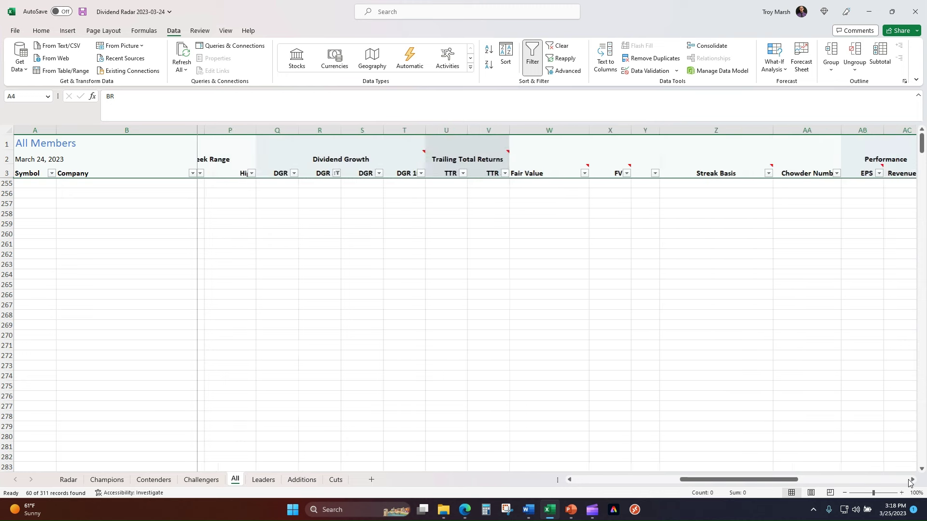
drag(865, 481, 702, 478)
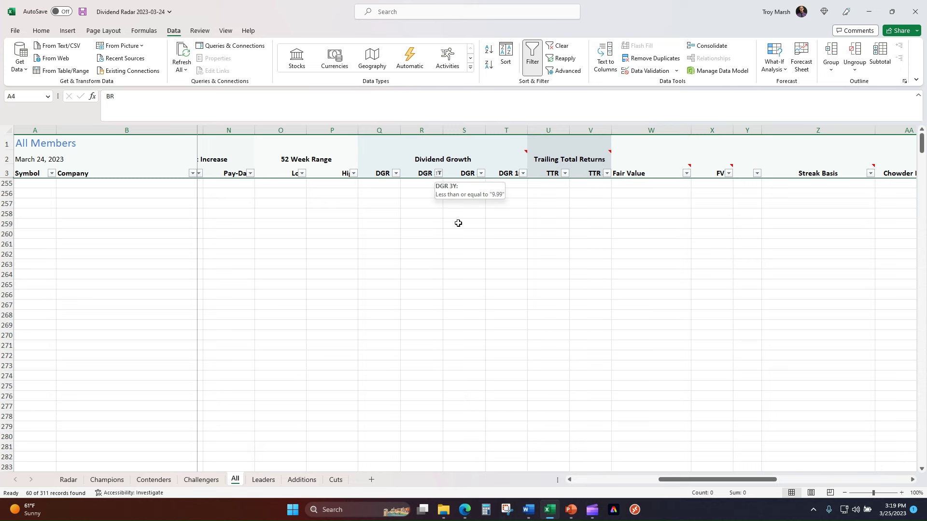
click(438, 172)
click(377, 238)
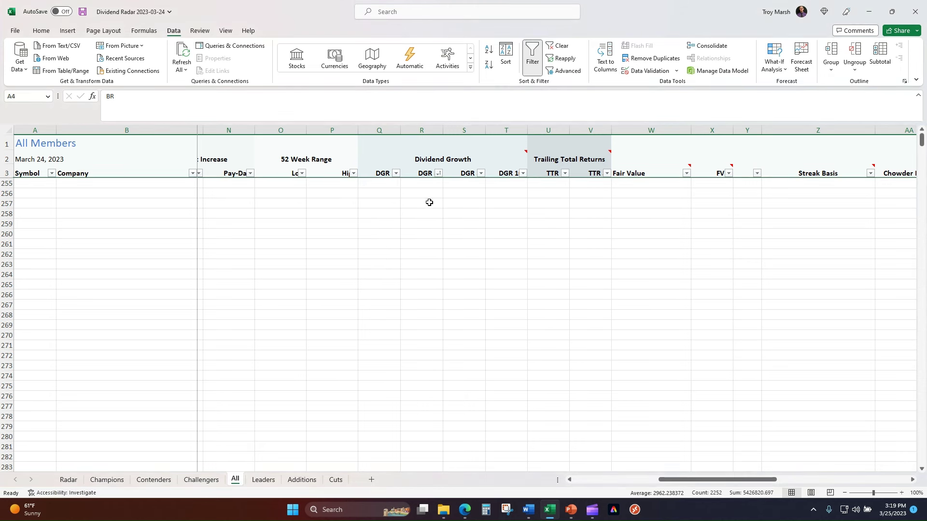
click(439, 173)
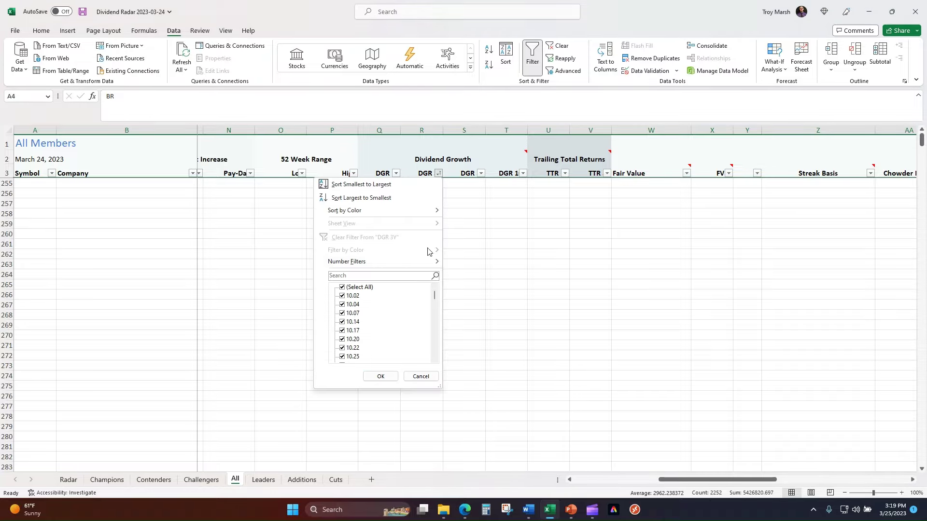
click(540, 272)
scroll(423, 212, up, 20)
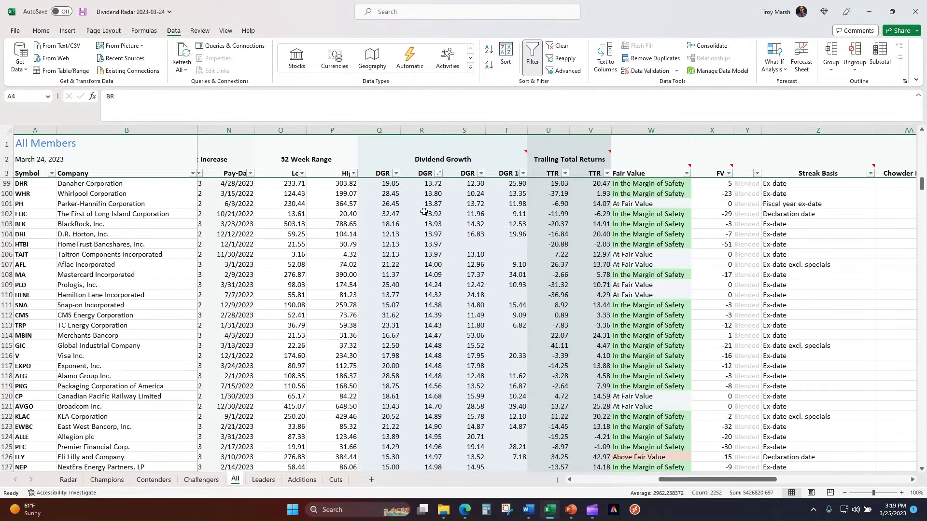
scroll(424, 213, up, 20)
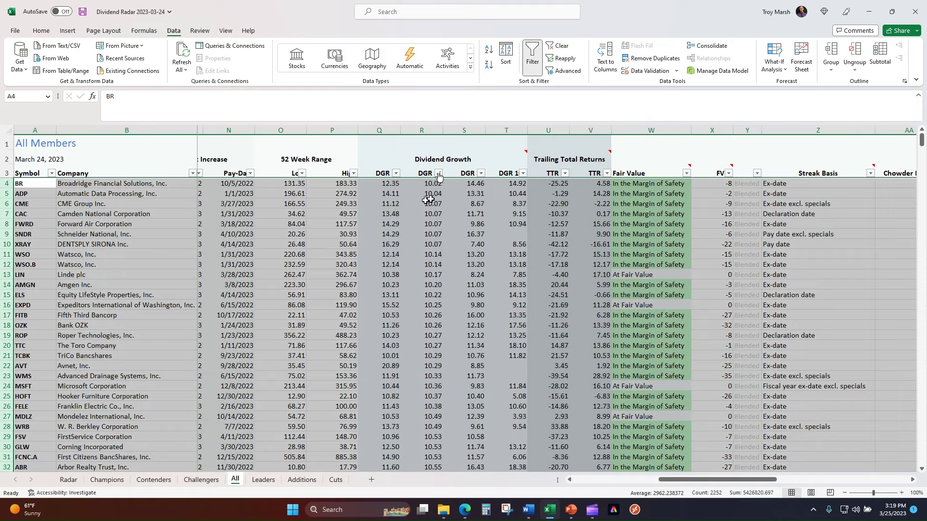
Step: Sort the DGR 5Y column smallest to largest and filter it to values less than or equal to 9.99
click(481, 173)
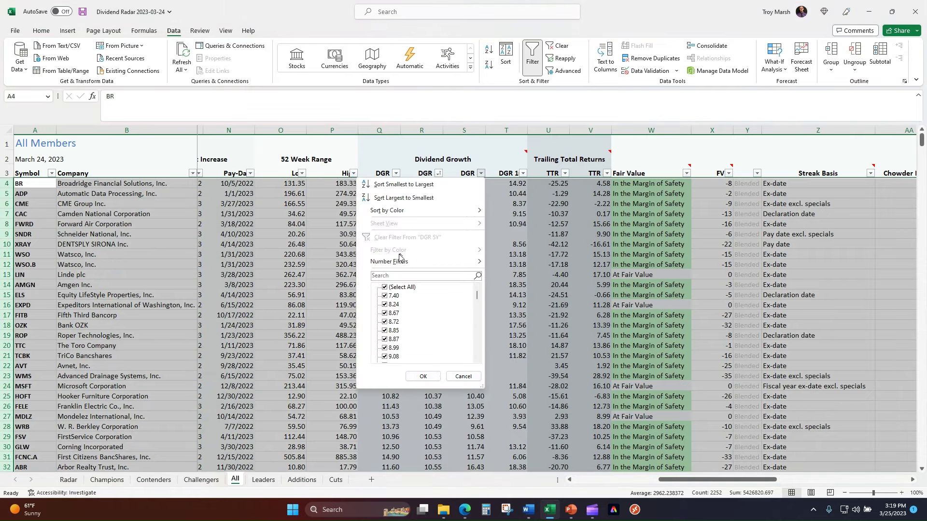
click(404, 184)
click(481, 173)
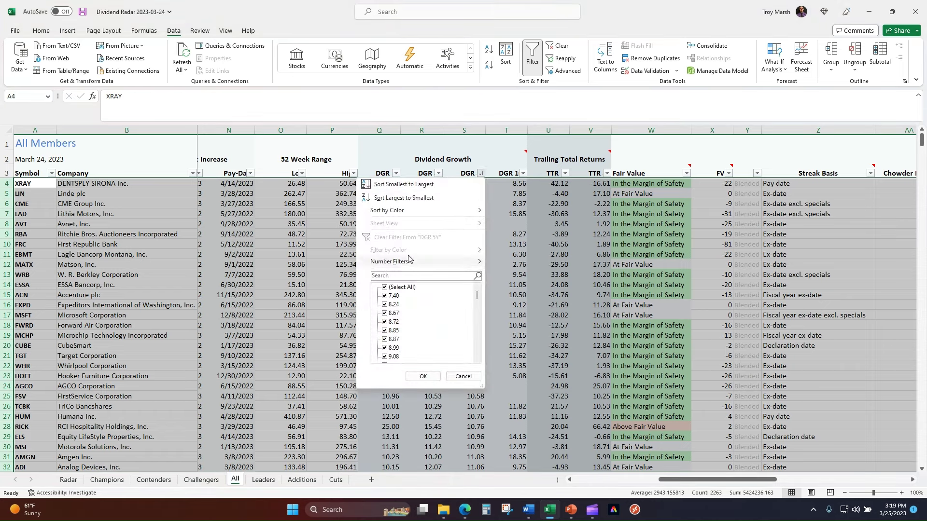
mouse_move(409, 261)
click(525, 337)
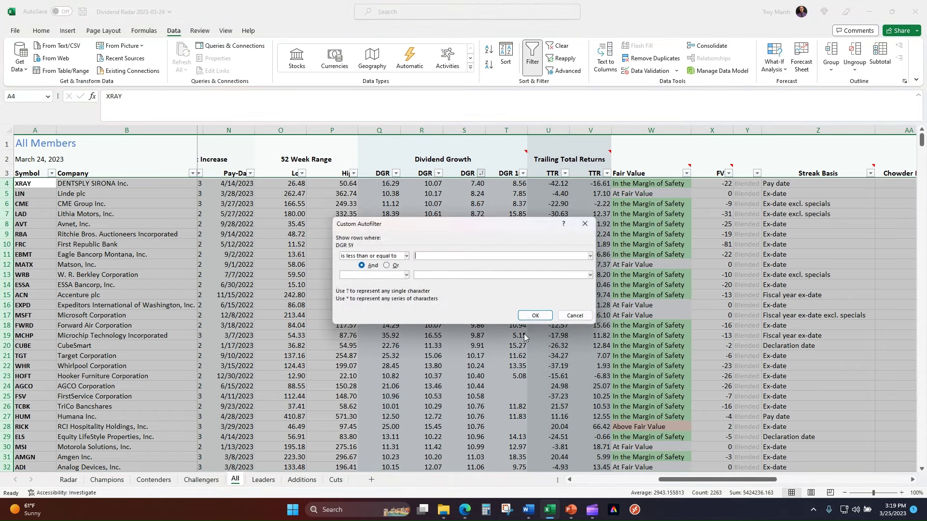
text(*)
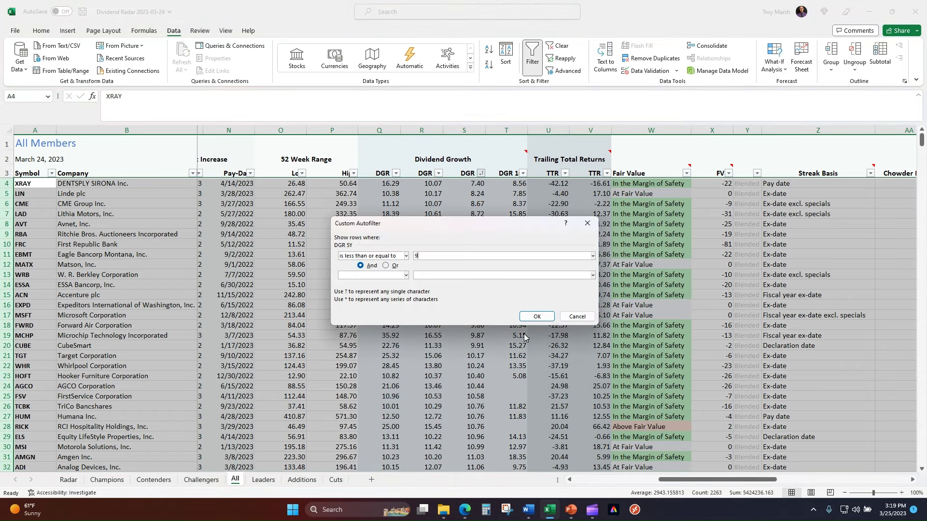
click(537, 317)
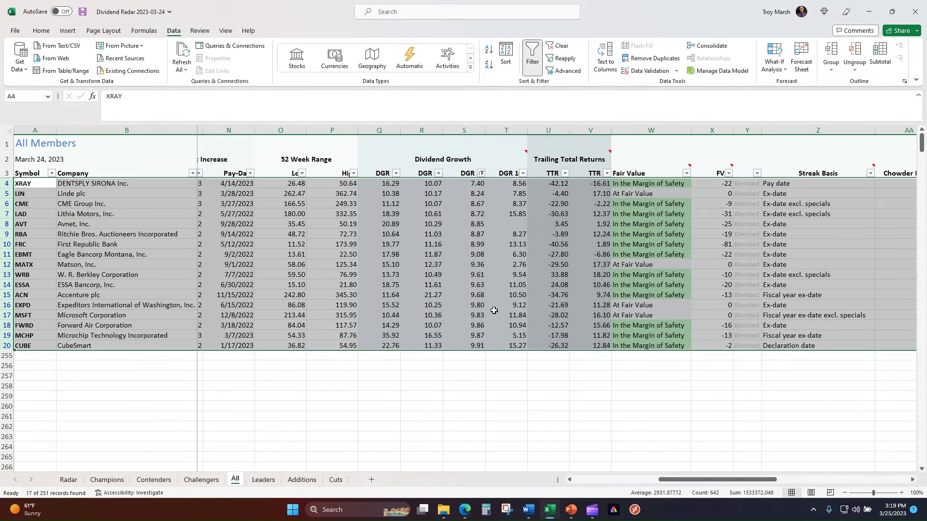
Step: Delete all rows shown by the DGR 5Y filter, from row 4 down
click(6, 185)
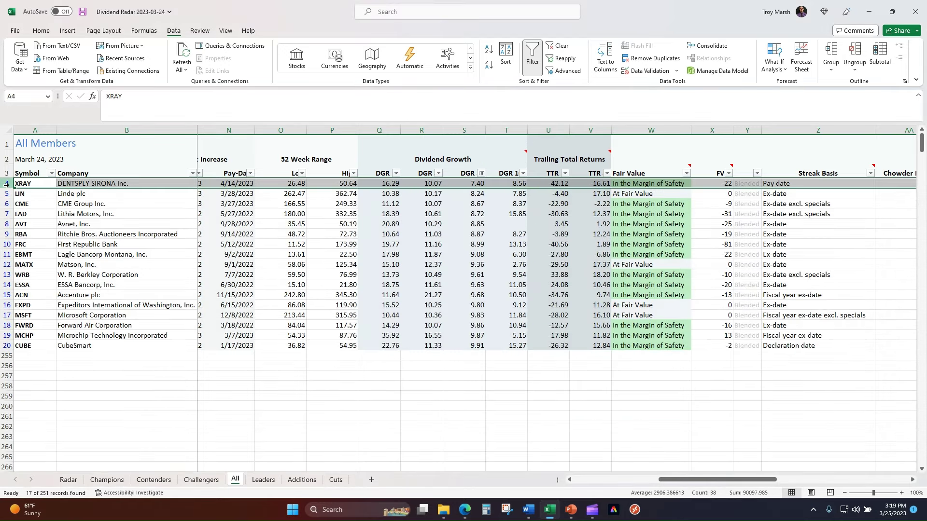
key(ctrl+shift+Down)
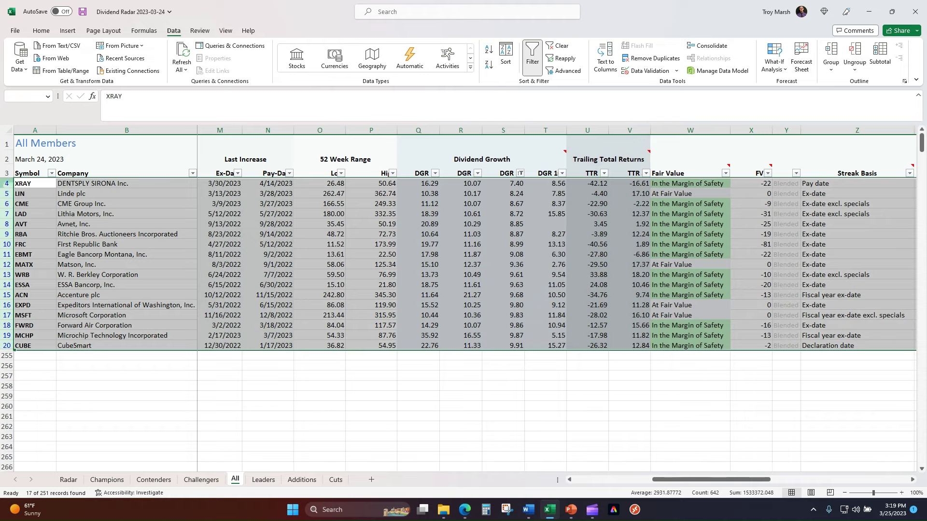
right_click(6, 192)
click(29, 302)
click(168, 248)
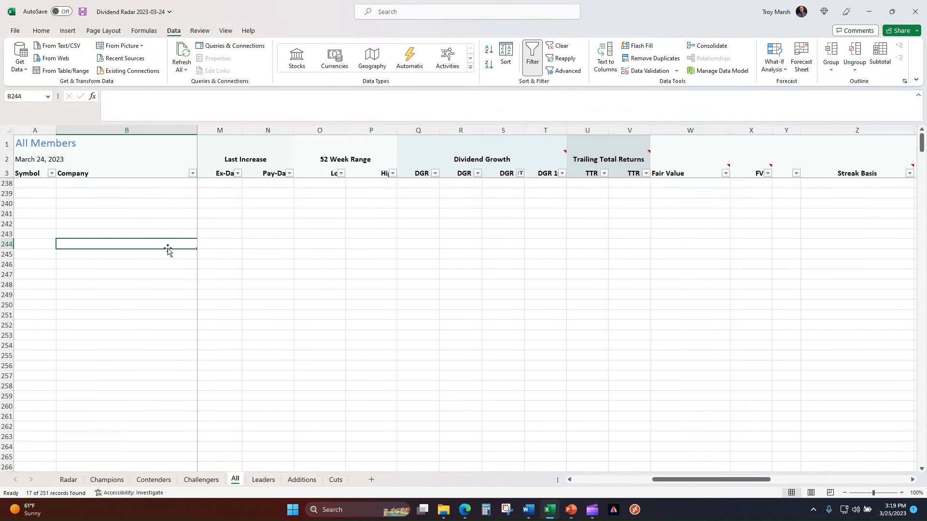
Step: Clear the filter from the DGR 5Y column and return to the first data row
click(520, 175)
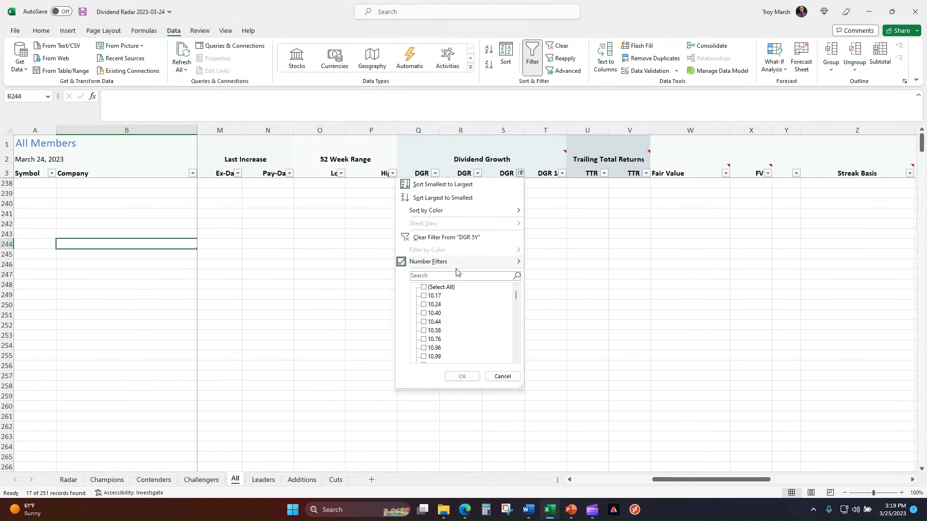
click(456, 239)
scroll(489, 224, up, 20)
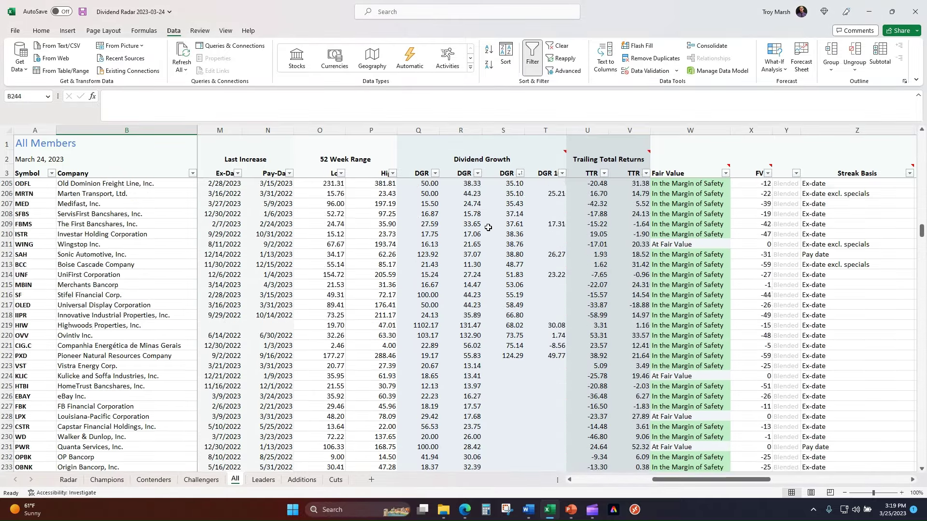
scroll(491, 217, up, 20)
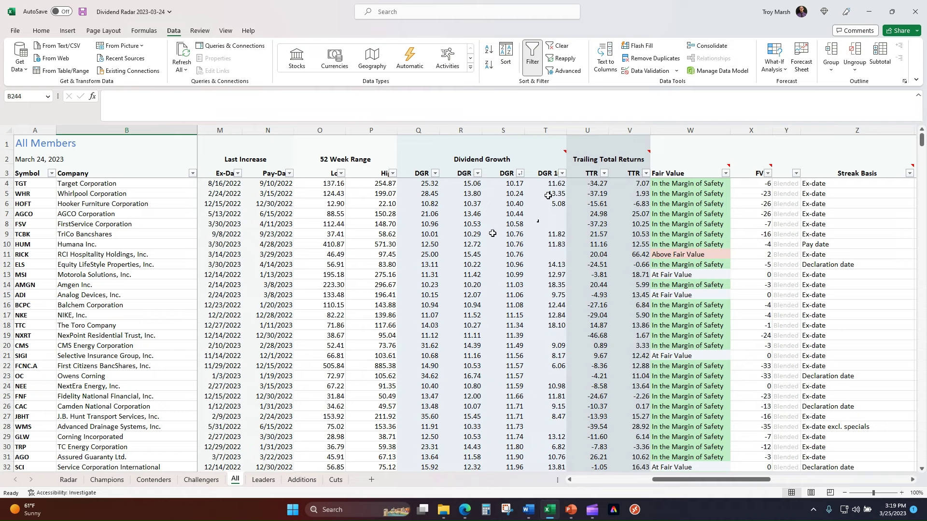
Step: Sort the DGR 10Y column smallest to largest and filter it to values less than or equal to 9.99
click(562, 174)
click(484, 184)
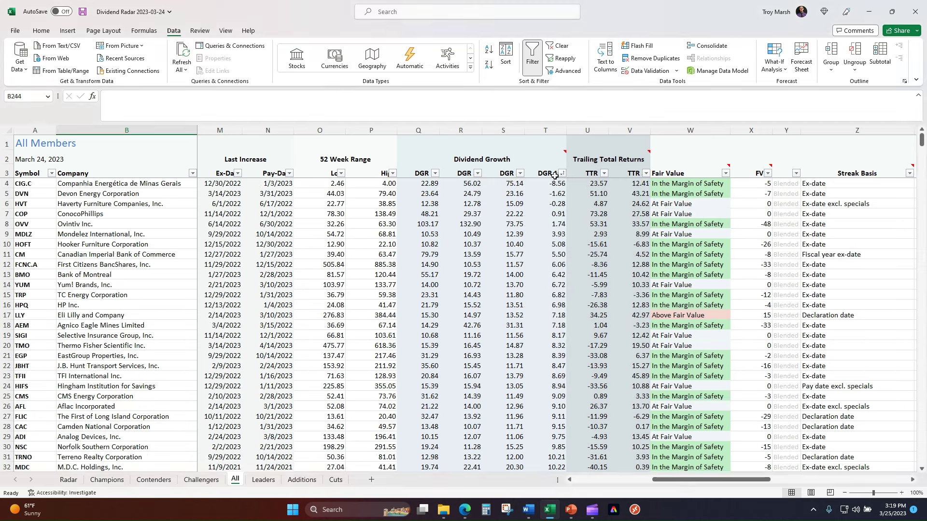
click(561, 174)
mouse_move(531, 262)
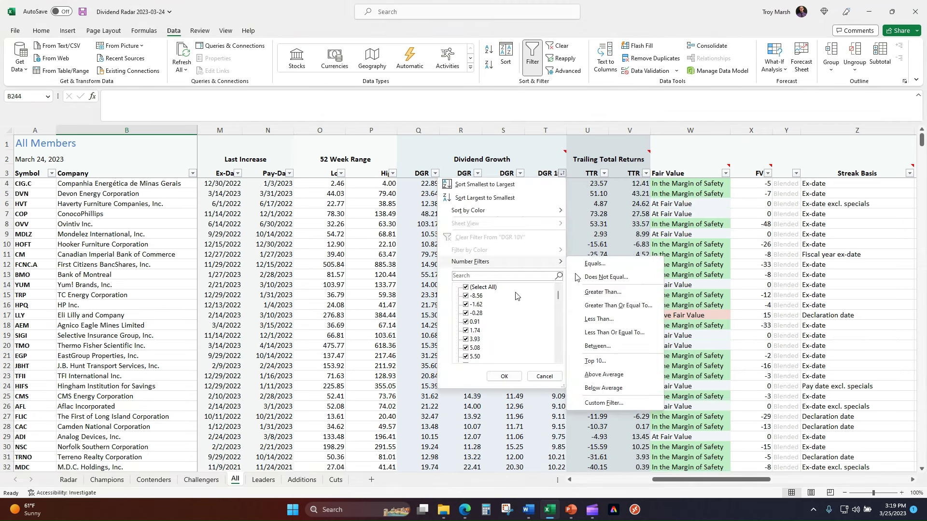
click(599, 333)
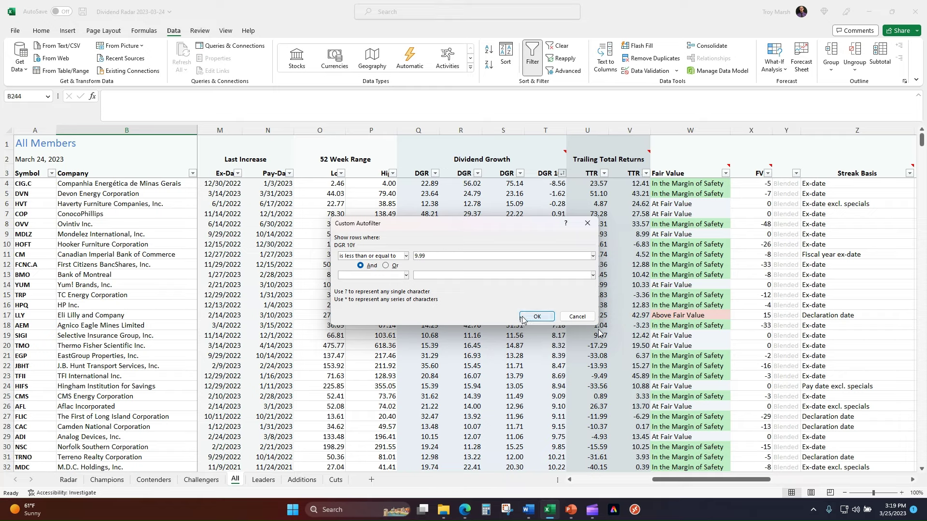
click(537, 316)
Step: Delete all rows shown by the DGR 10Y filter, from row 4 down, and clear the filter from that column
click(8, 184)
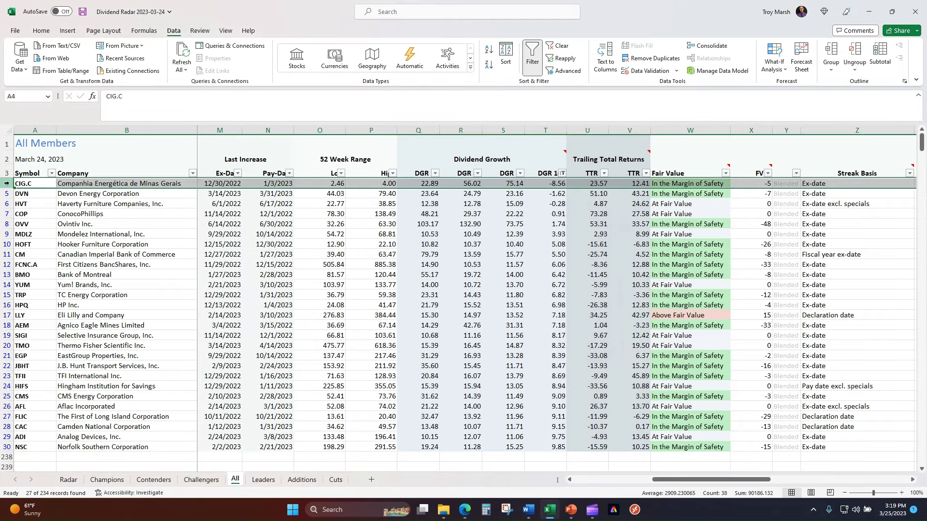
key(ctrl+shift+Down)
right_click(9, 186)
click(43, 294)
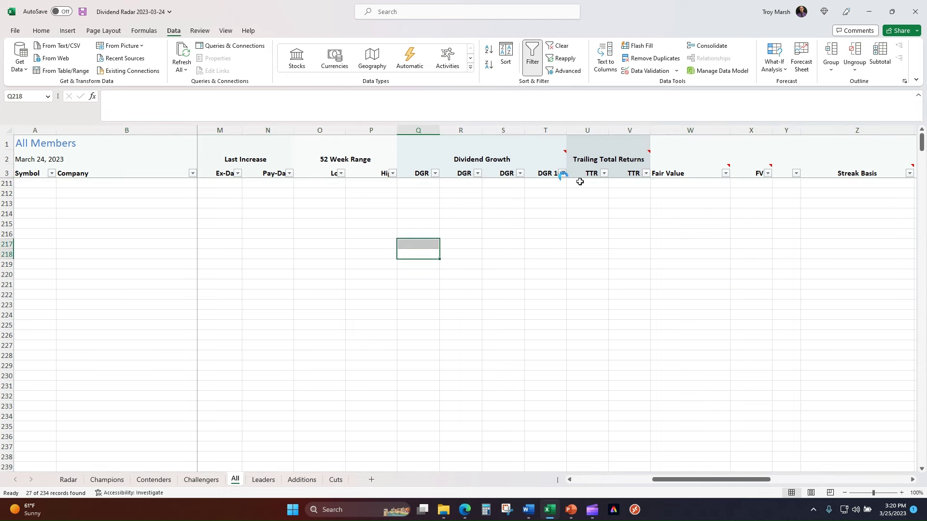
click(562, 173)
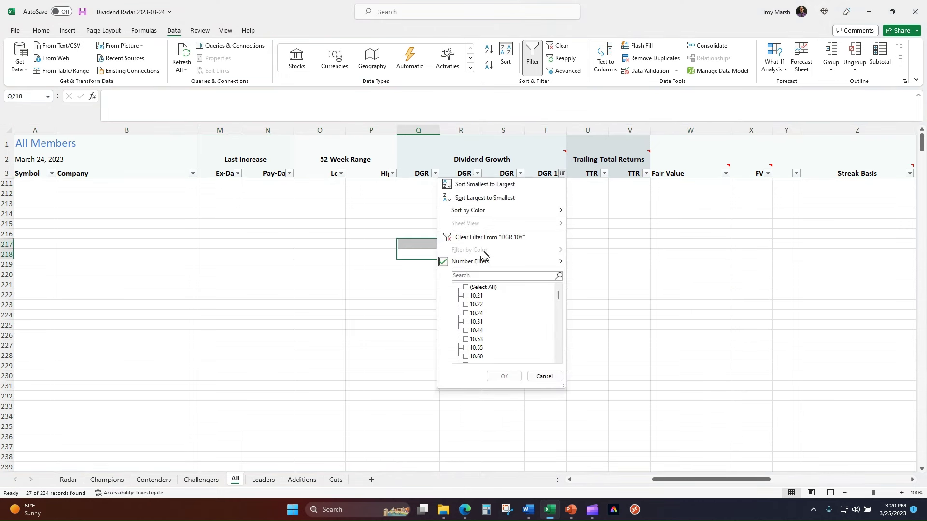
click(485, 237)
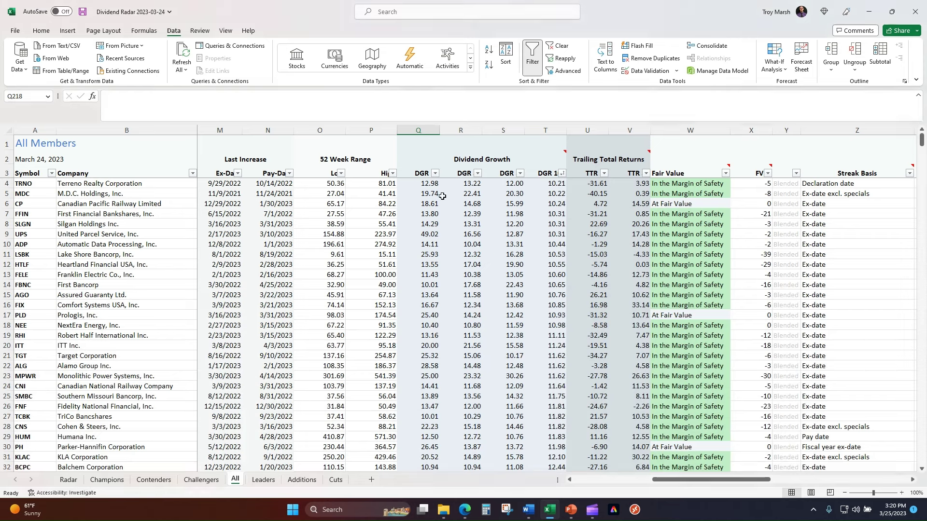
Step: Check the filter value lists of the DGR 1Y and DGR 3Y columns for blank entries
click(435, 173)
scroll(357, 295, down, 5)
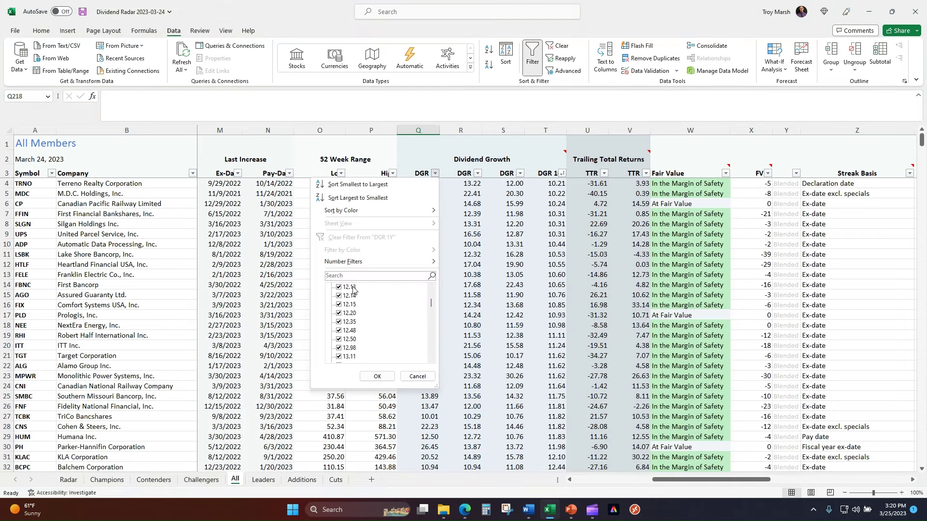
scroll(369, 315, down, 10)
click(377, 376)
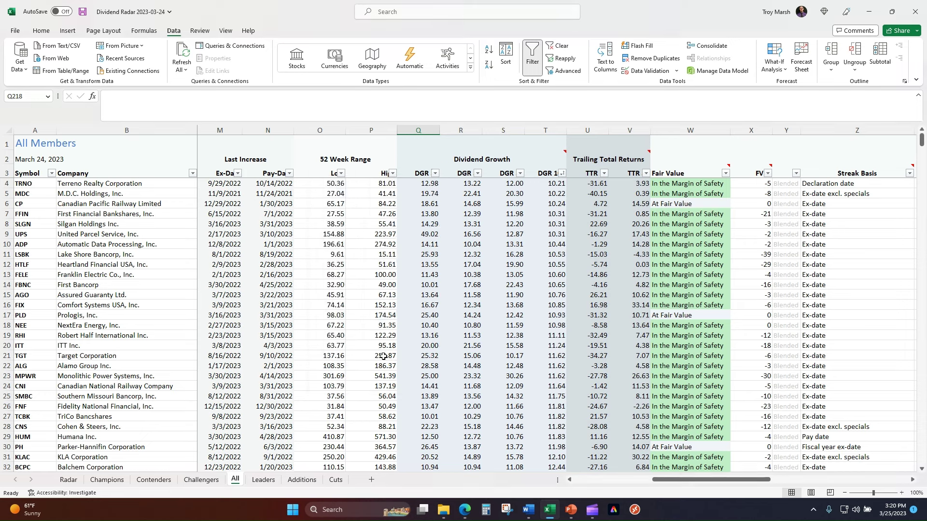
click(477, 173)
scroll(425, 309, down, 10)
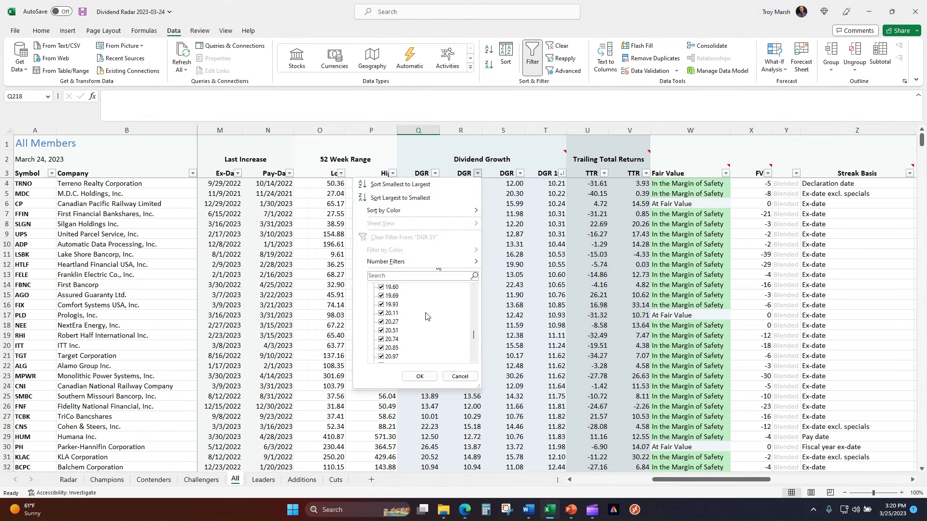
scroll(427, 320, down, 5)
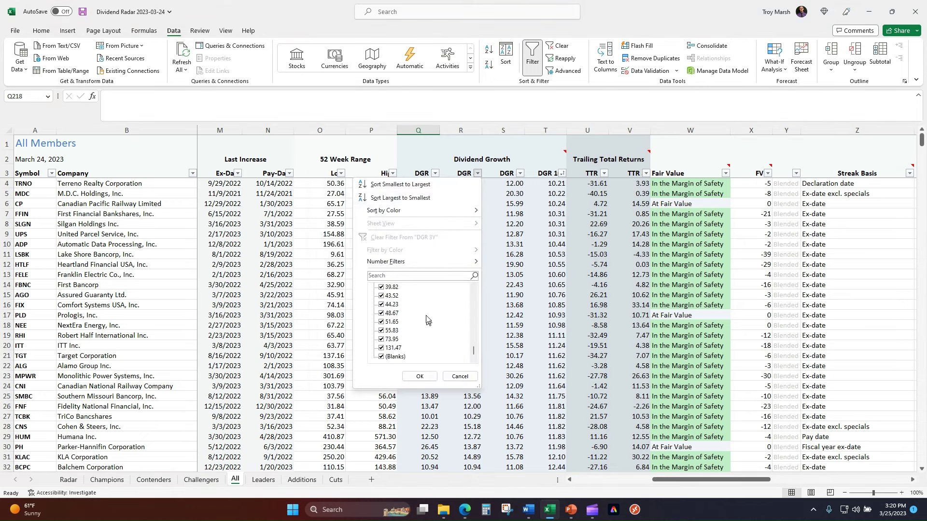
click(460, 377)
Step: Filter the DGR 3Y column to show only blank entries
click(478, 174)
click(396, 287)
scroll(404, 333, down, 4)
scroll(405, 353, down, 5)
click(394, 357)
click(418, 377)
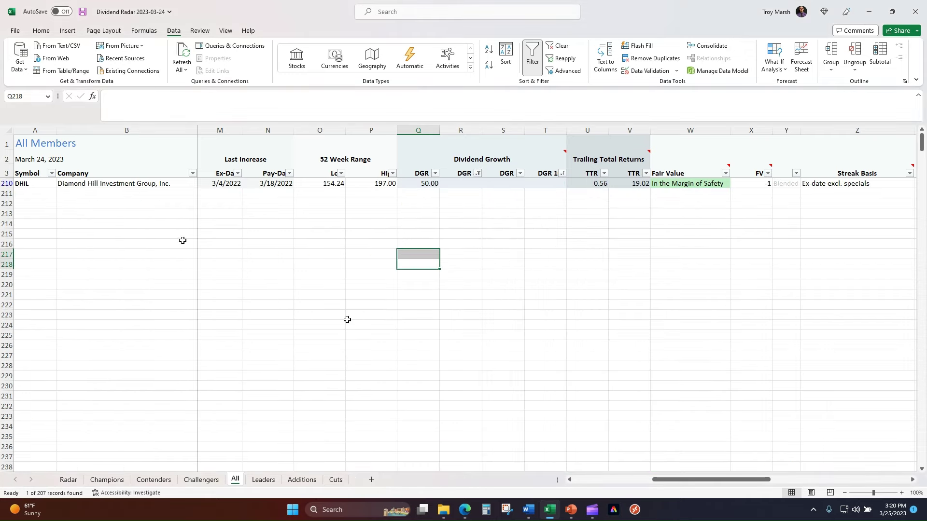
Step: Delete the row with the blank DGR 3Y value and reselect all values in that column's filter
right_click(7, 183)
click(44, 294)
click(350, 244)
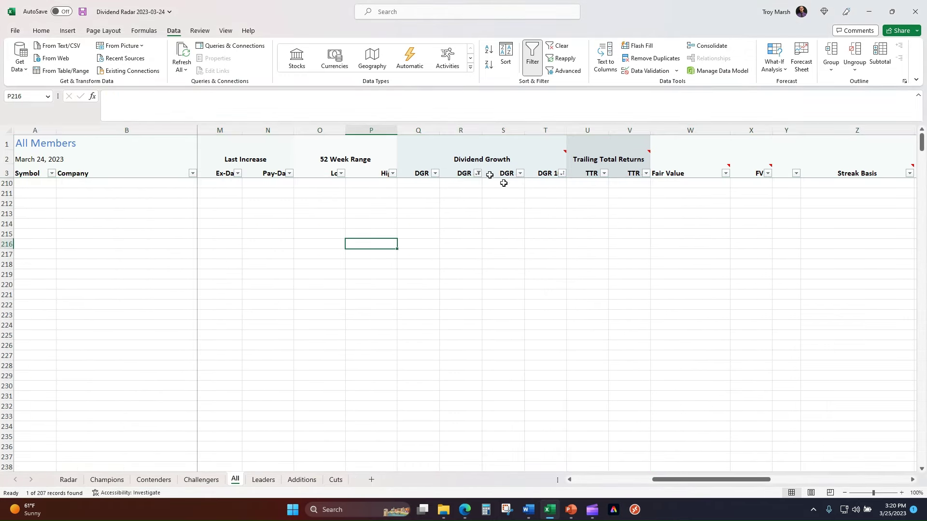
click(477, 173)
click(386, 287)
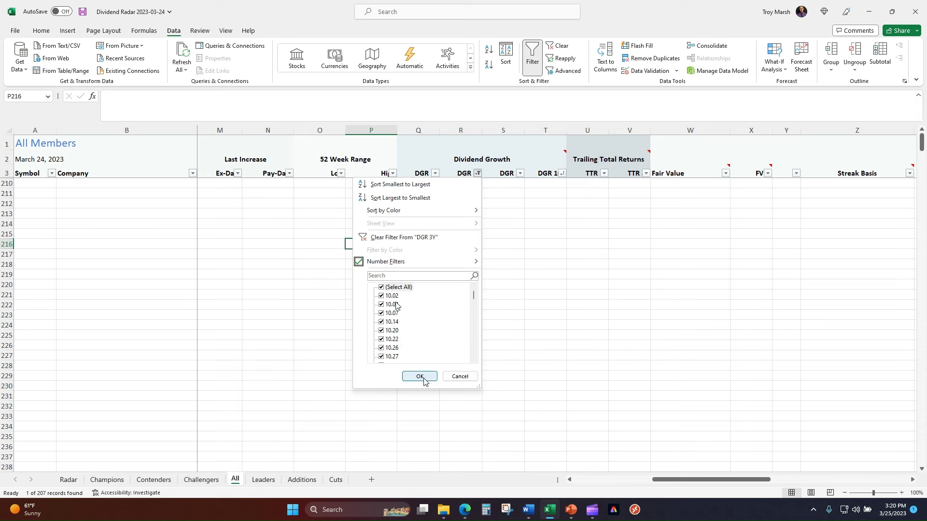
click(419, 376)
Step: Look through the DGR 5Y filter values and filter the column to show only blank entries
click(519, 173)
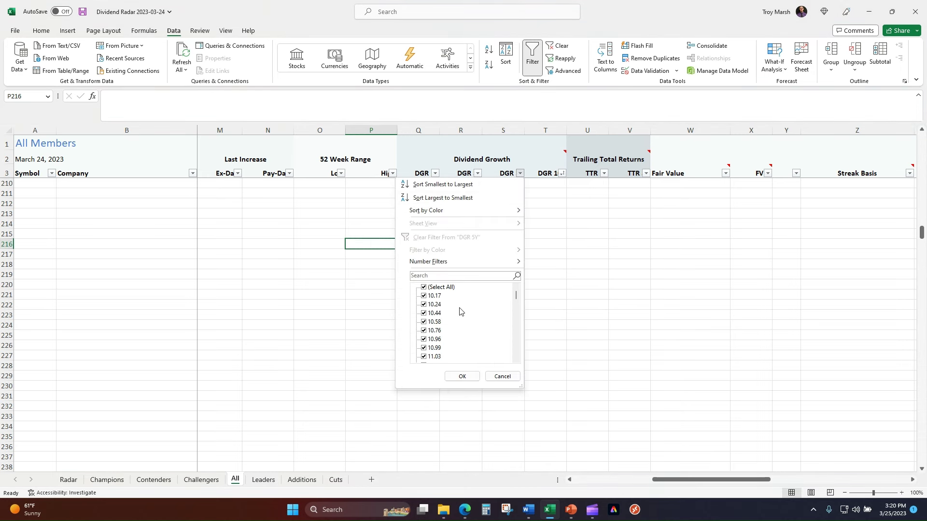
scroll(461, 312, down, 5)
scroll(473, 329, down, 6)
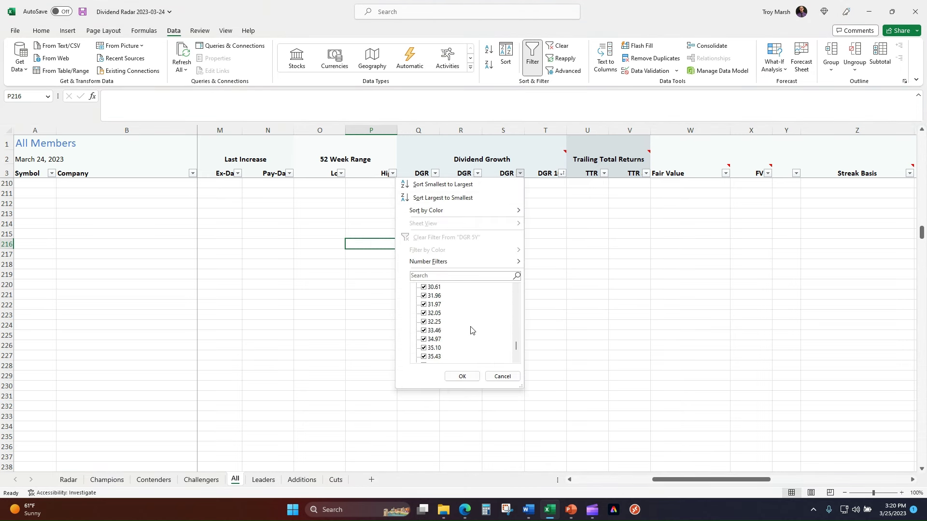
drag(516, 351, 515, 291)
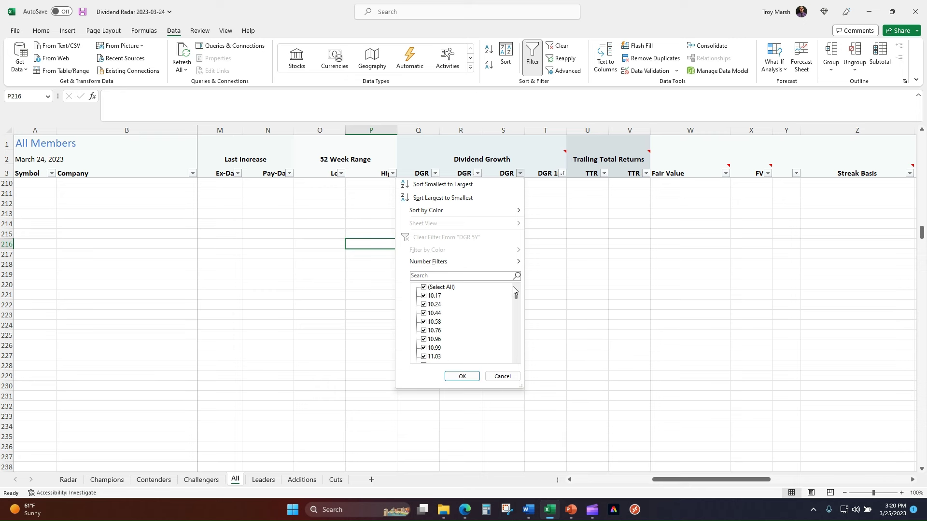
click(444, 289)
drag(518, 300, 518, 377)
click(435, 358)
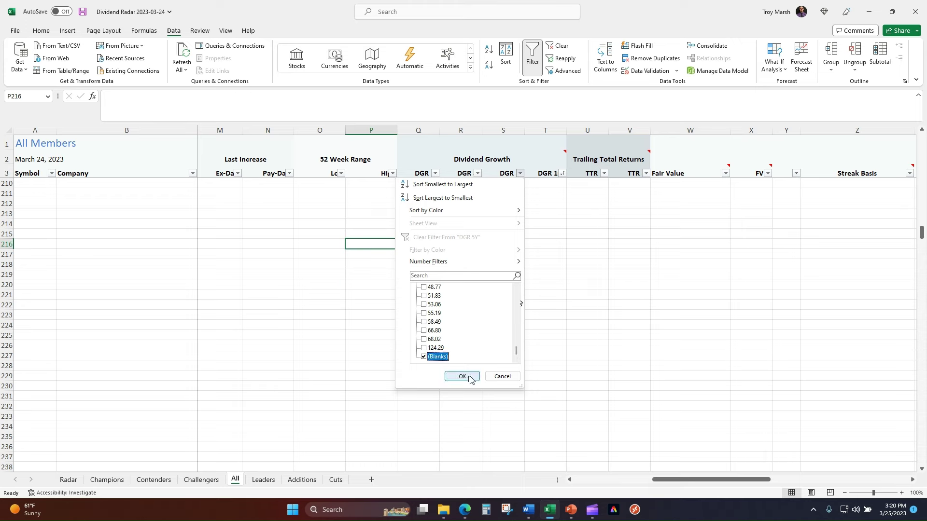
click(462, 376)
Step: Delete all rows with a blank DGR 5Y value, from row 196 down
drag(10, 185, 10, 316)
right_click(10, 316)
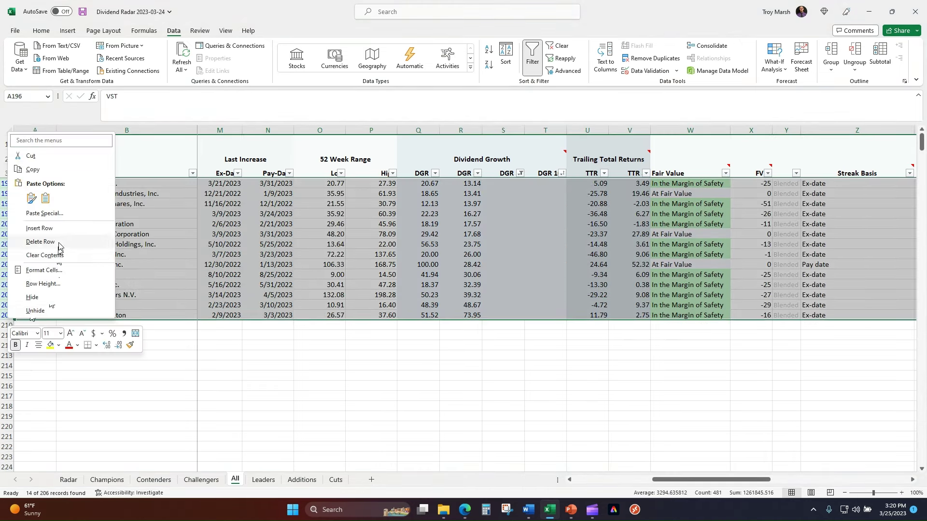
click(40, 241)
click(270, 224)
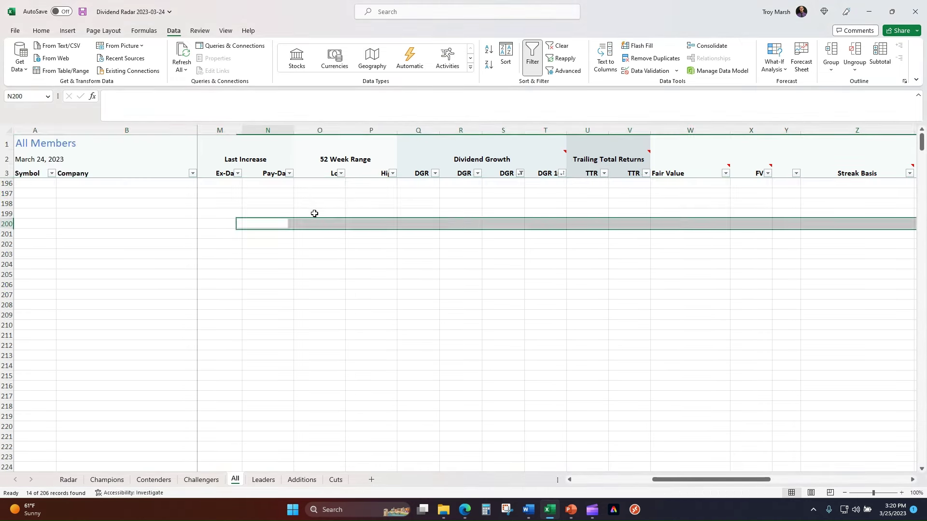
Step: Reselect all values in the DGR 5Y filter so every remaining company is shown
click(562, 174)
click(528, 176)
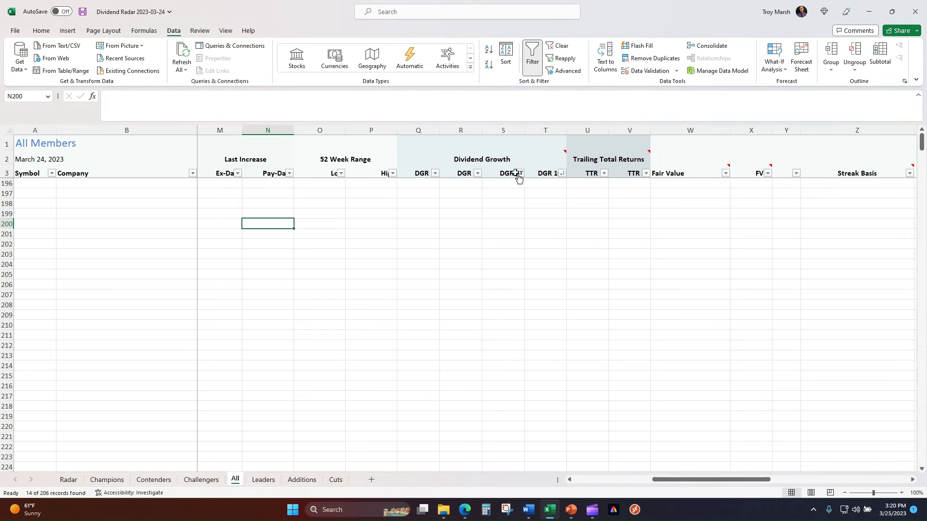
click(519, 174)
click(428, 289)
click(459, 376)
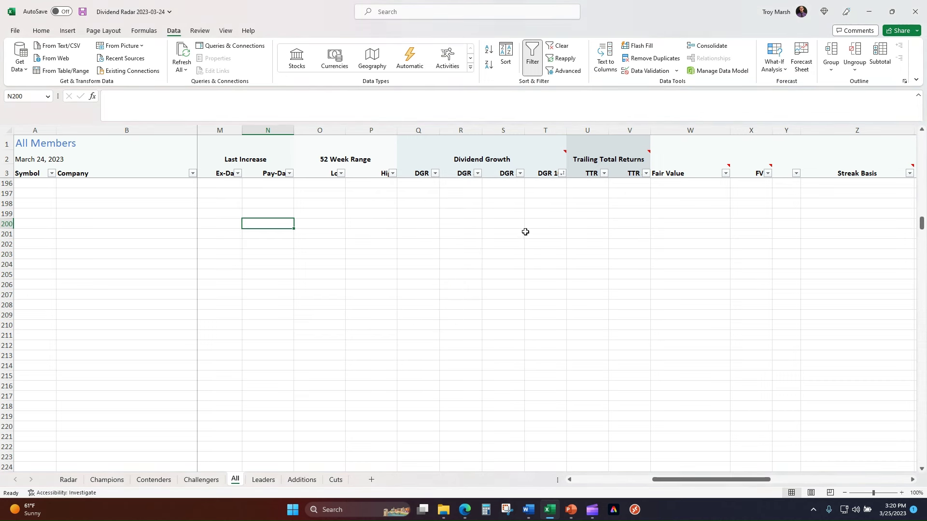
Step: Filter the DGR 10Y column to show only blank entries
click(561, 174)
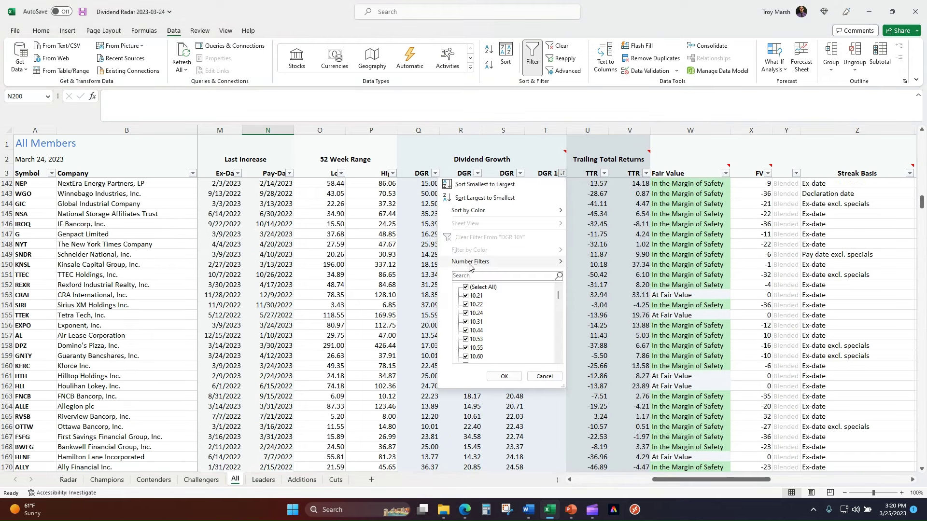
click(484, 288)
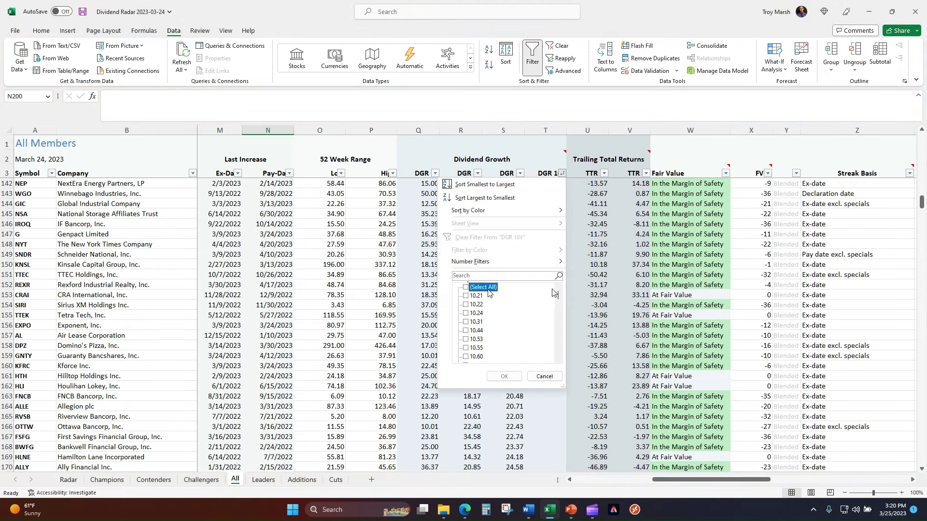
drag(558, 295, 557, 346)
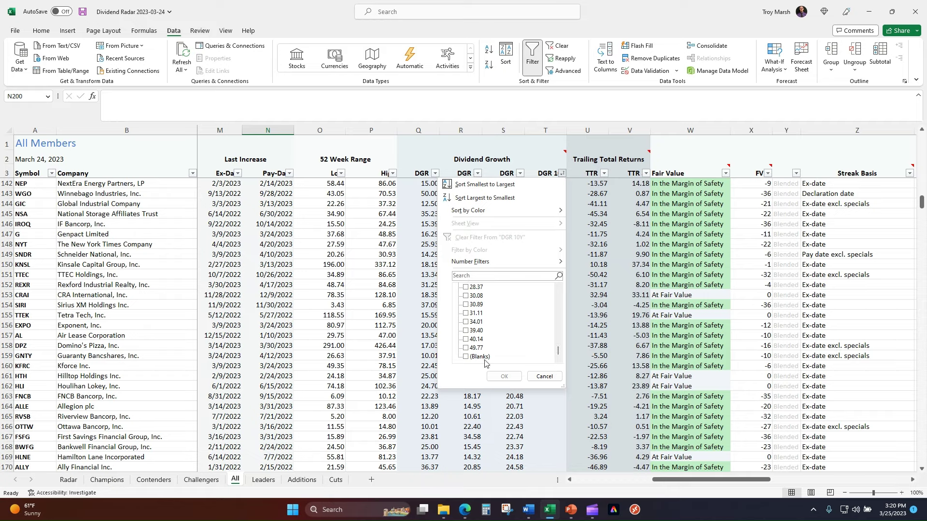
click(466, 356)
click(504, 376)
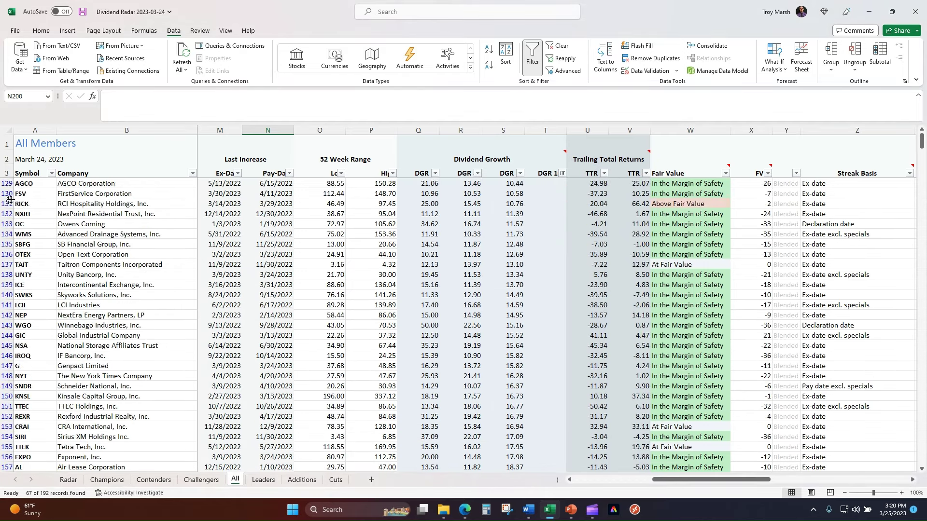
Step: Delete all rows with a blank DGR 10Y value, from row 129 down
click(6, 183)
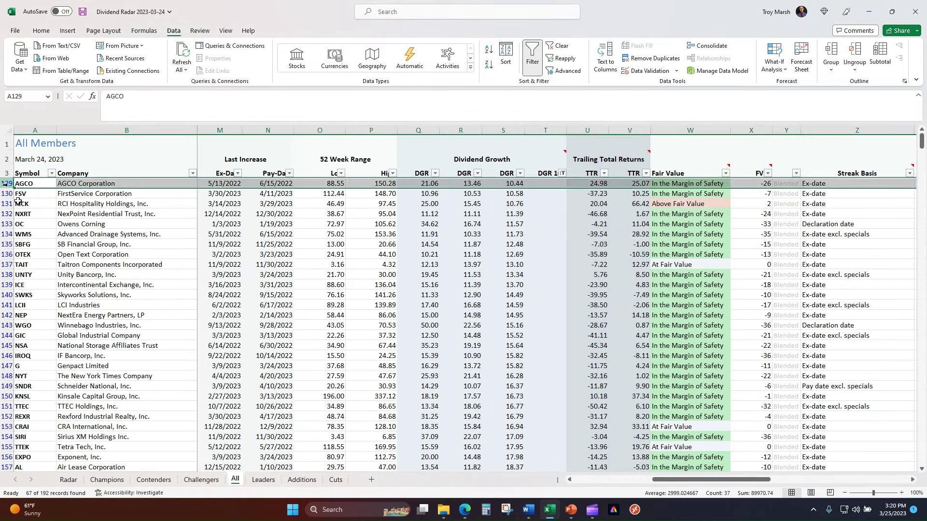
key(ctrl+shift+Down)
right_click(8, 187)
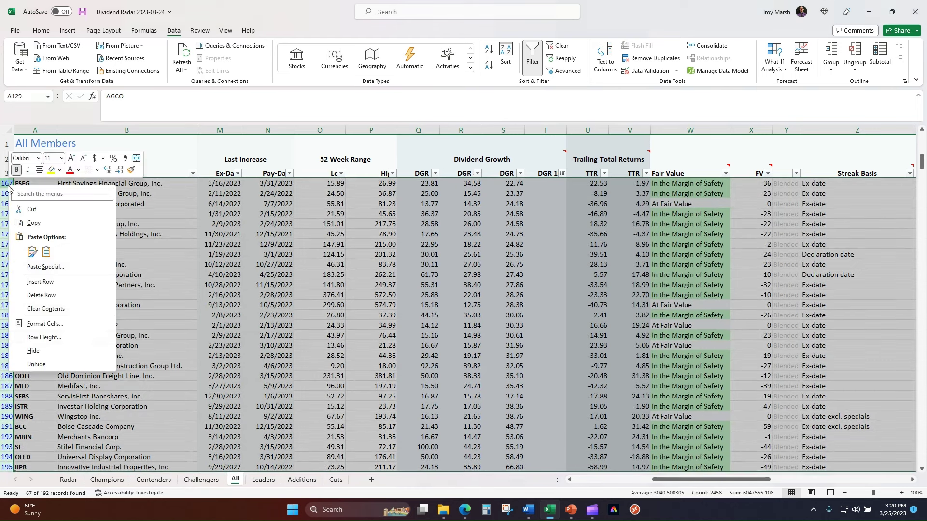
click(65, 296)
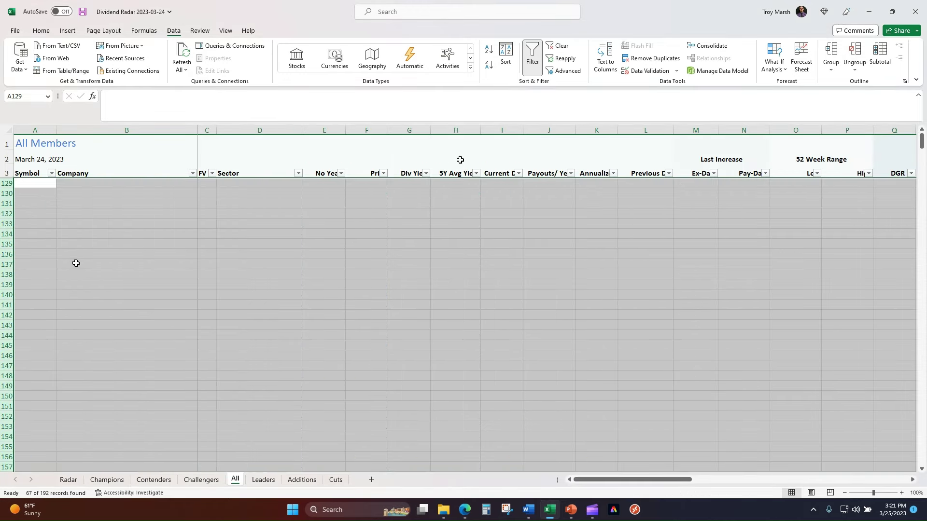
Step: Clear the filter from the DGR 10Y column and return to the first data row
drag(642, 480, 707, 451)
click(614, 173)
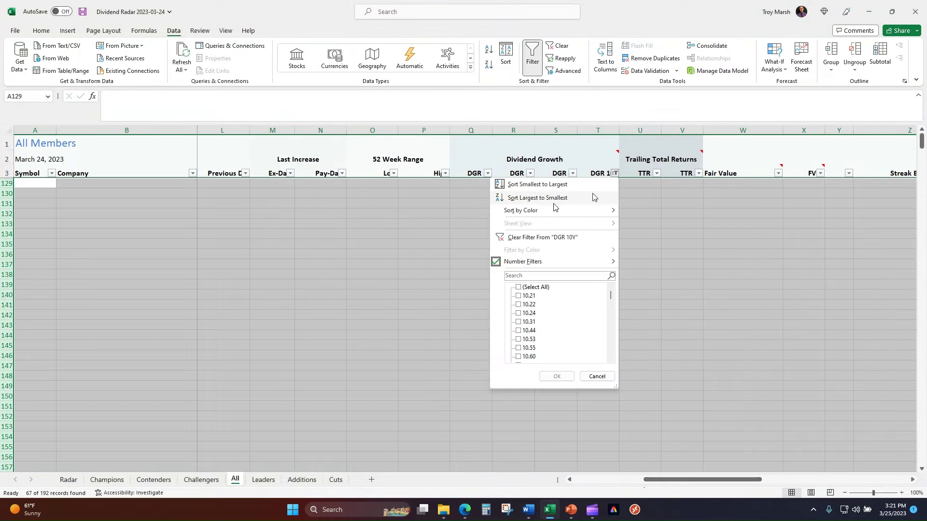
click(540, 237)
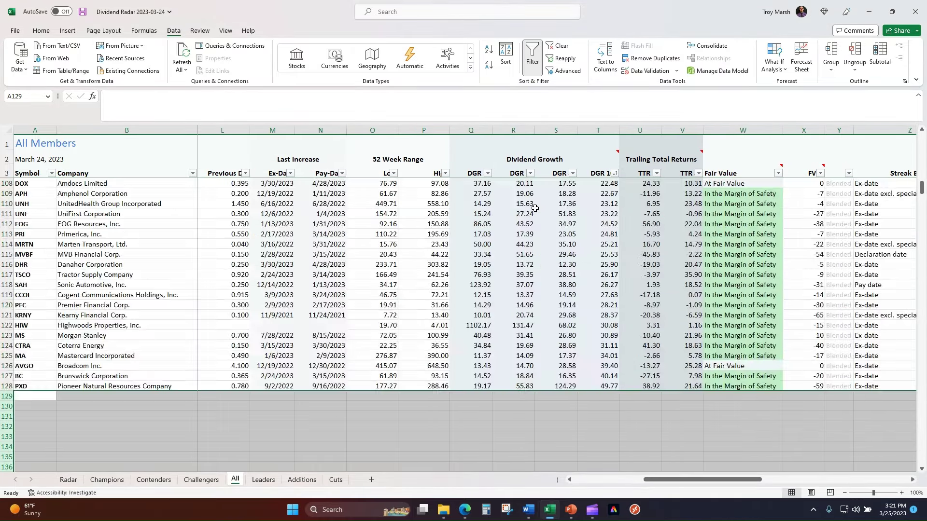
scroll(512, 202, up, 20)
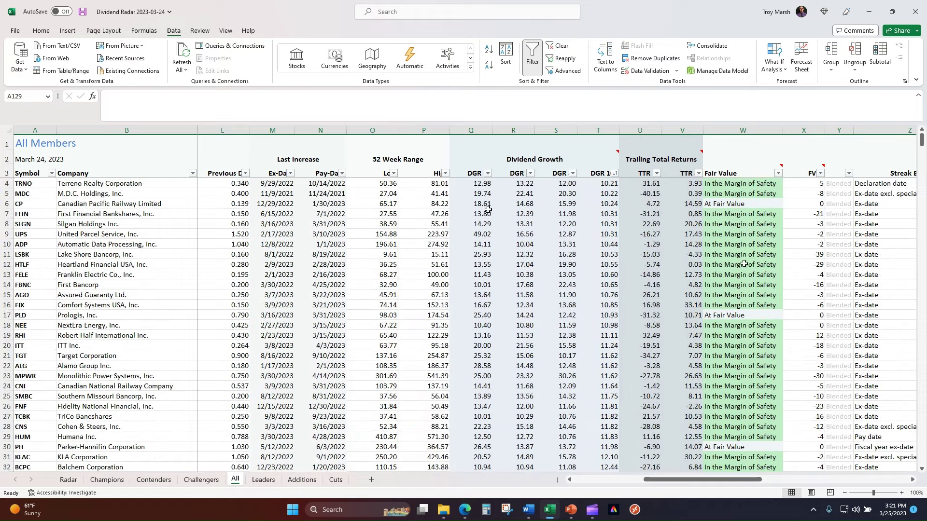
Step: Select all ticker symbols from the first data row down and check the count of remaining companies
click(34, 182)
key(ctrl+shift+Down)
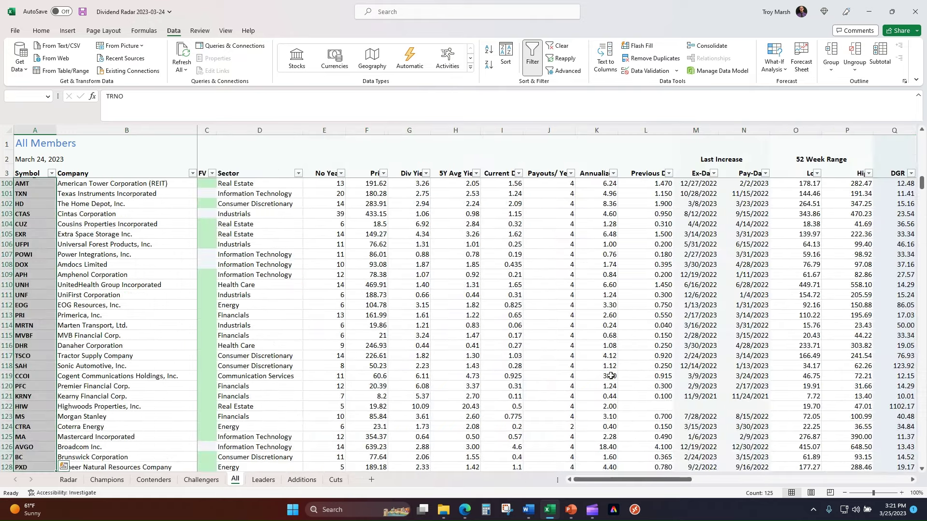
click(753, 480)
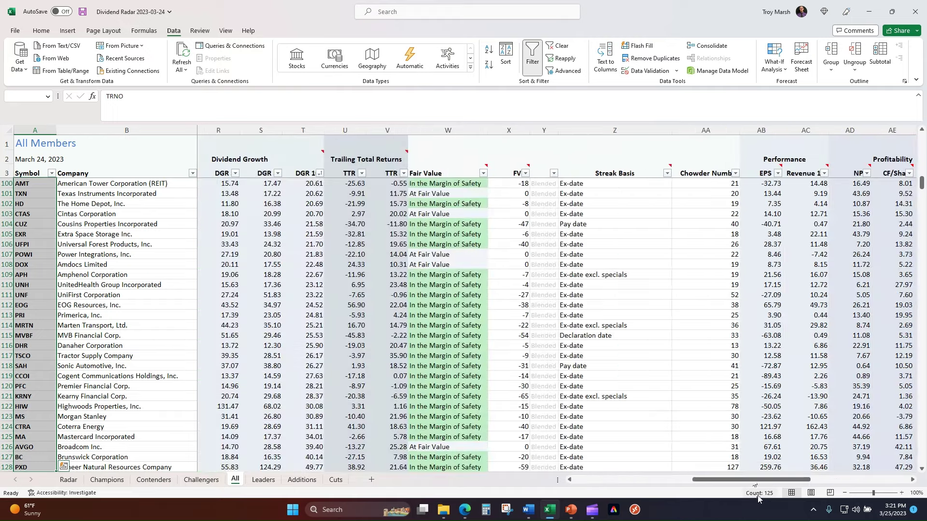
click(609, 481)
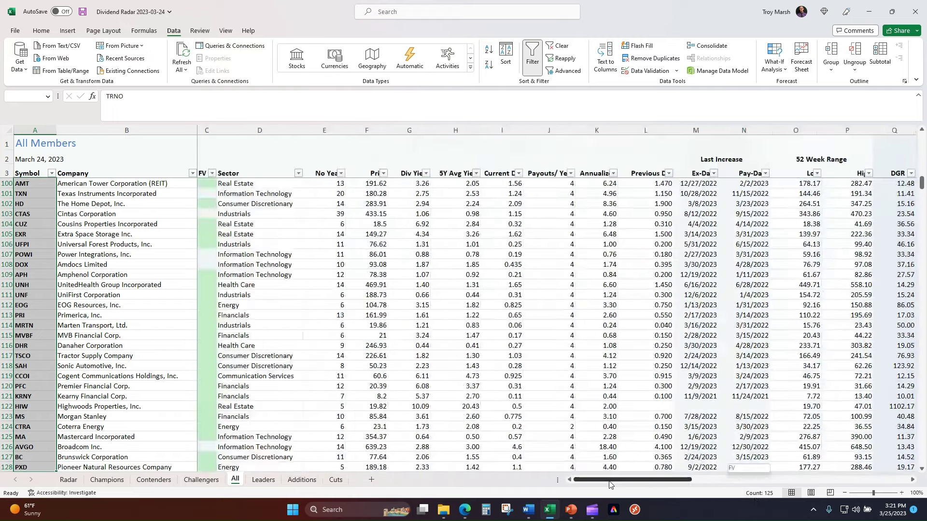
Step: Sort the company list by ticker symbol from A to Z
click(82, 244)
scroll(72, 218, up, 14)
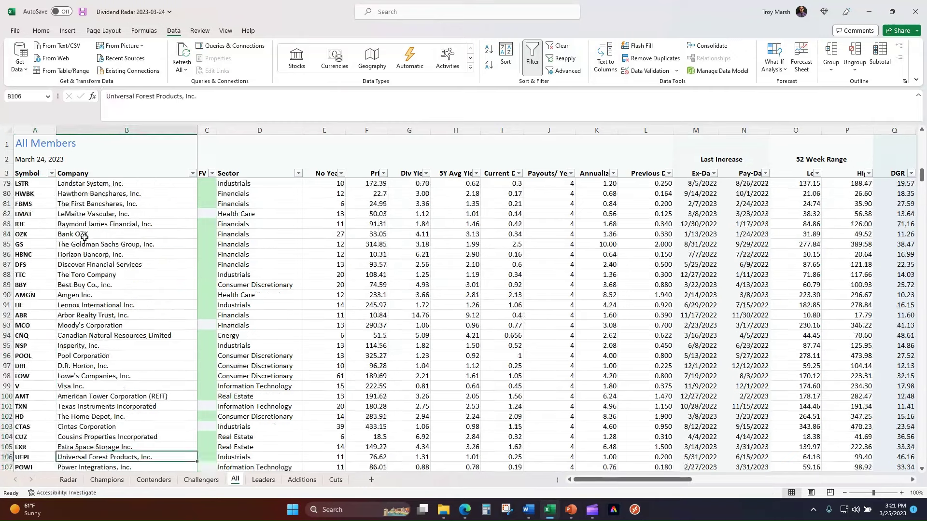
scroll(70, 206, up, 18)
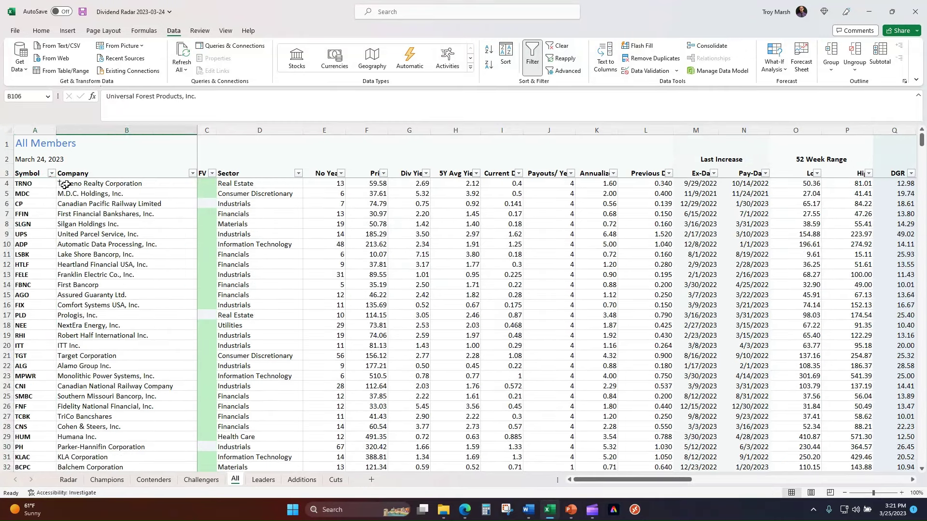
click(51, 174)
click(43, 183)
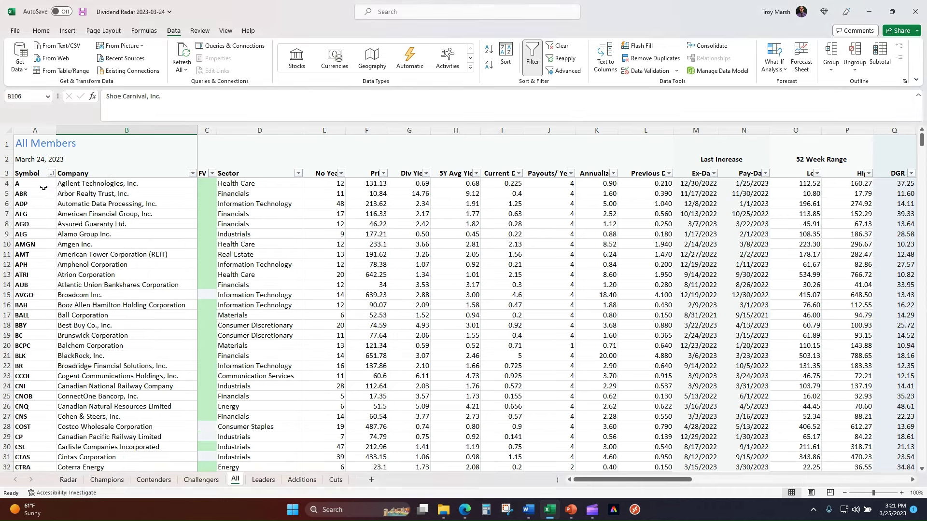
Step: Start a formula in cell B131, below the company list, with TRANSPOSE nested inside CONCATENATE
scroll(48, 242, down, 13)
scroll(49, 244, up, 13)
scroll(161, 294, down, 3)
scroll(162, 295, down, 15)
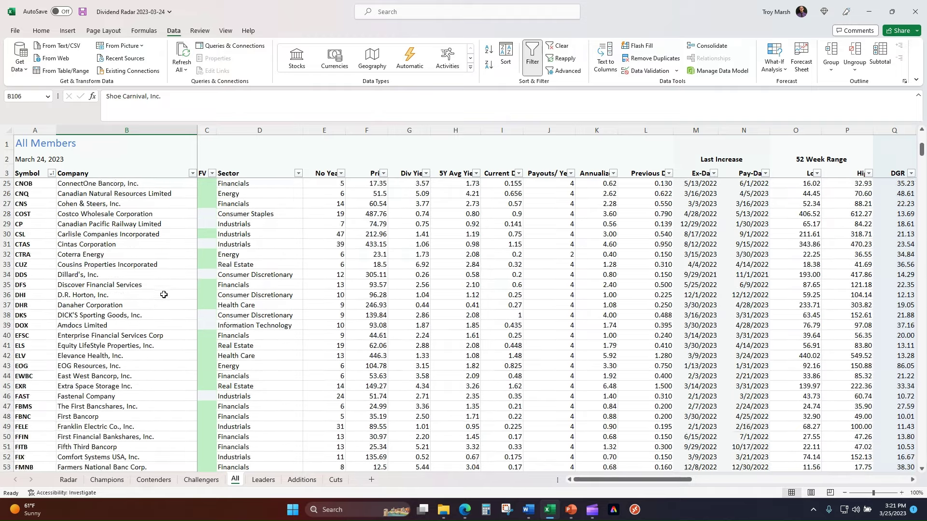
scroll(164, 297, down, 20)
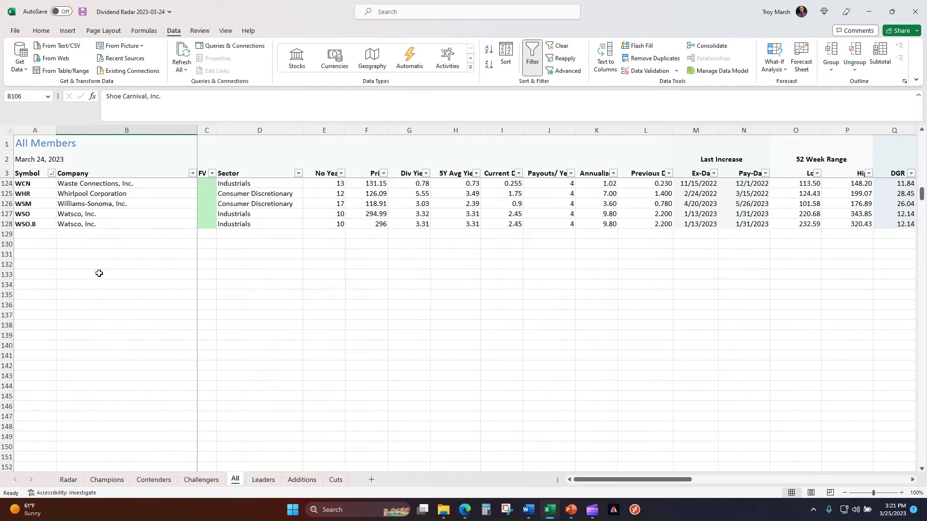
click(104, 255)
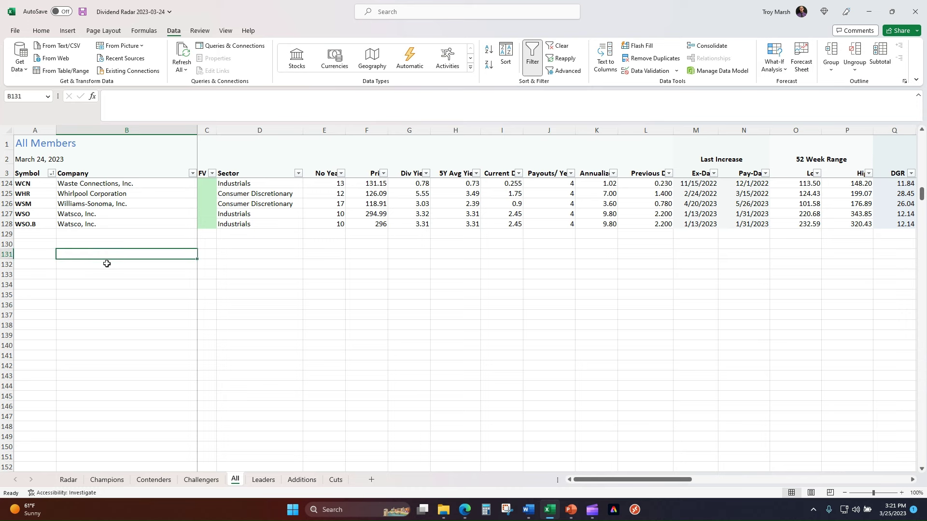
text(=conc)
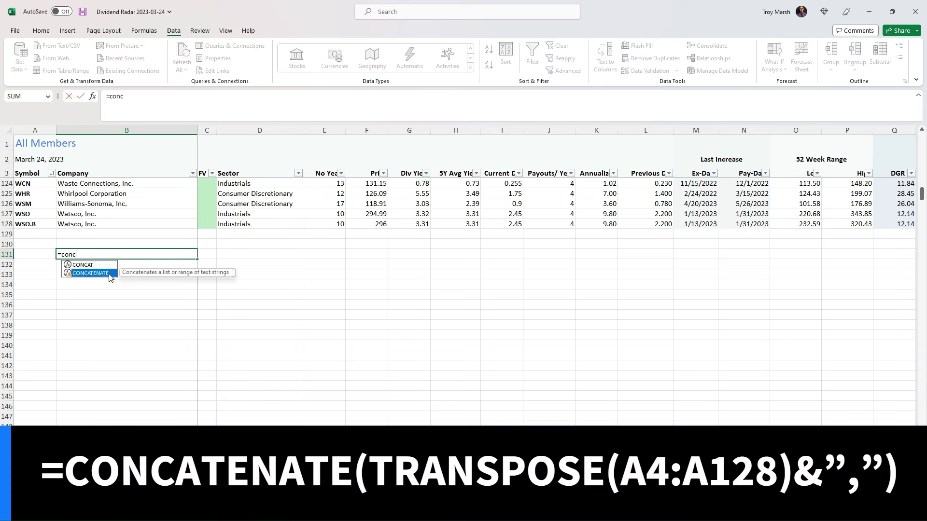
double_click(109, 274)
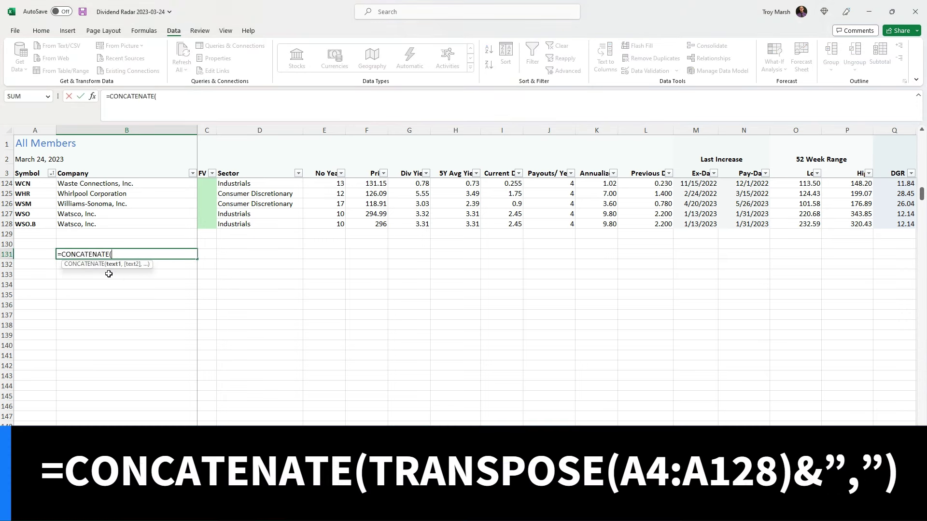
text(Tran)
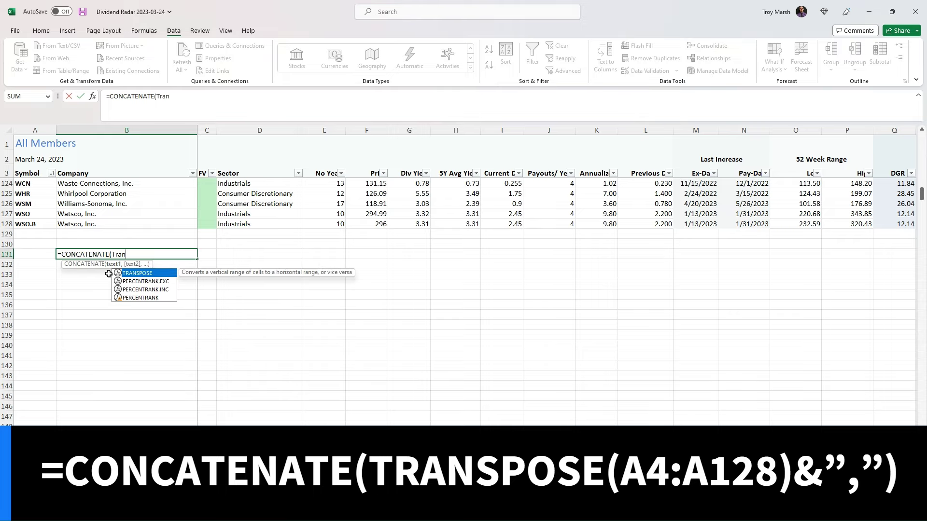
double_click(150, 275)
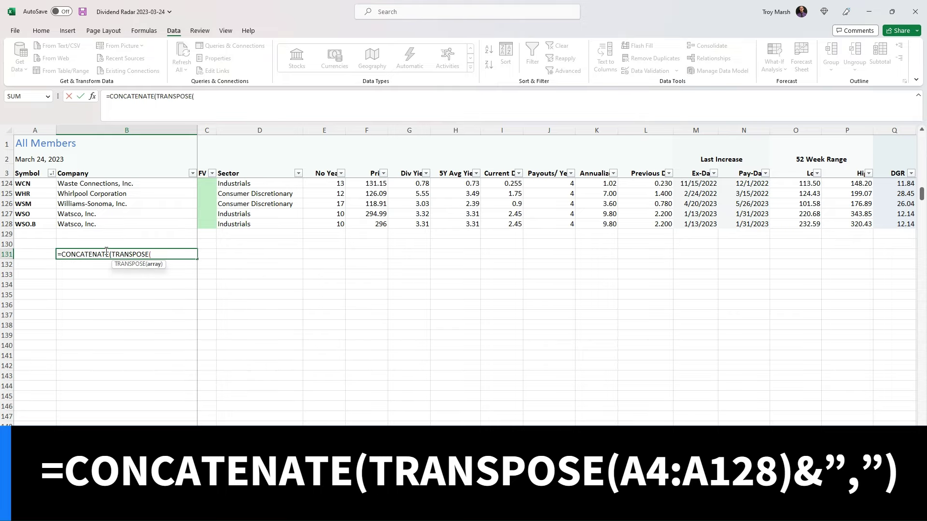
Step: Complete the formula as =CONCATENATE(TRANSPOSE(A4:A128)&",") using all ticker symbols as the array
scroll(50, 211, up, 20)
scroll(50, 211, up, 12)
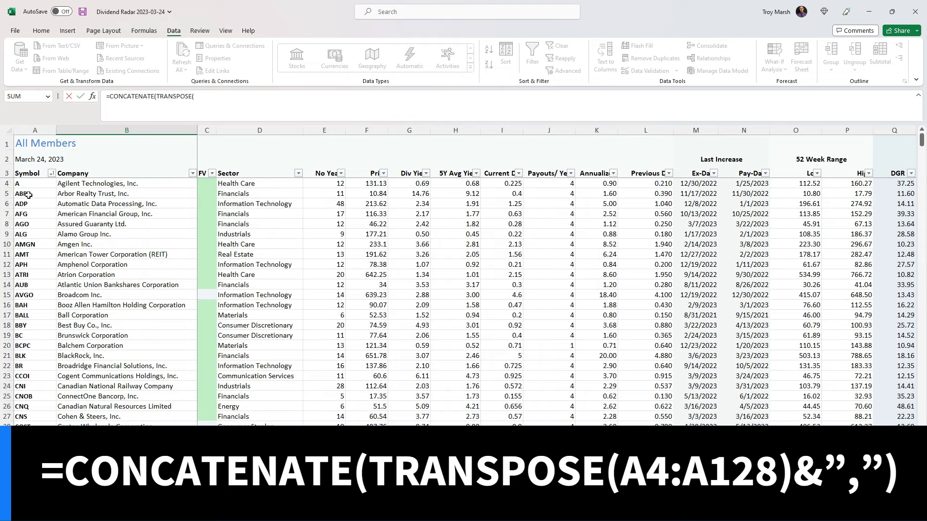
click(42, 182)
key(ctrl+shift+Down)
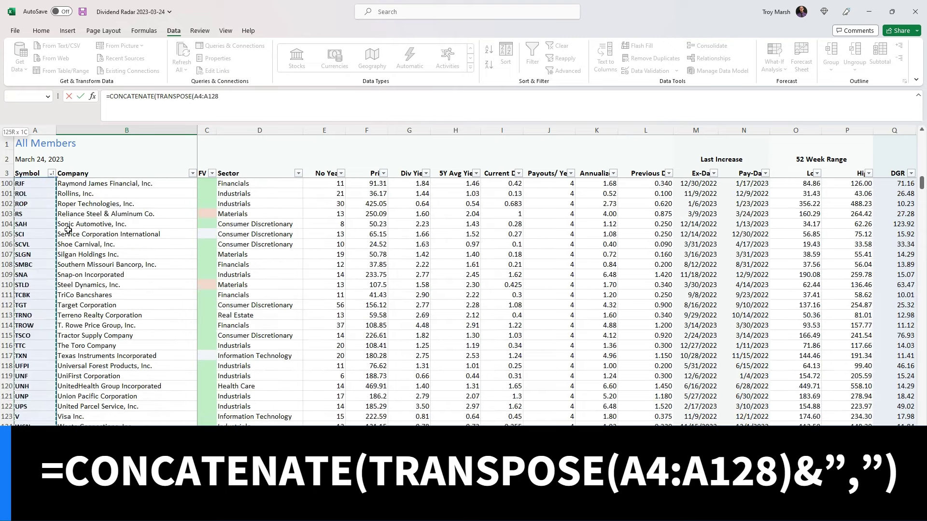
scroll(69, 230, down, 8)
scroll(124, 286, down, 3)
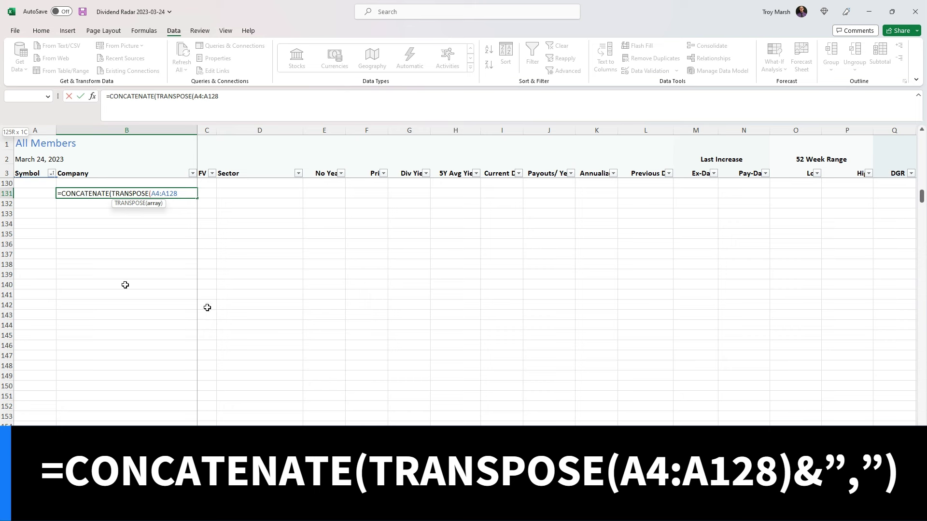
text()&")
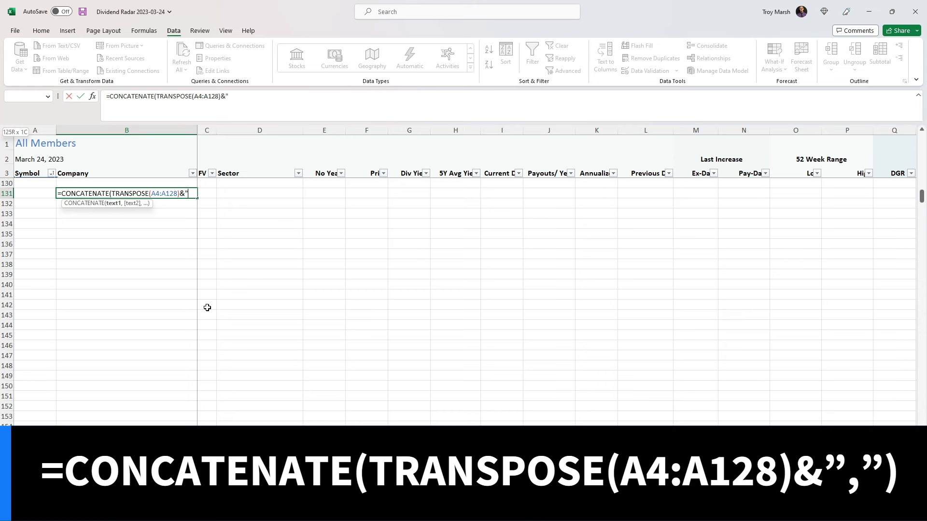
text(,"))
key(Return)
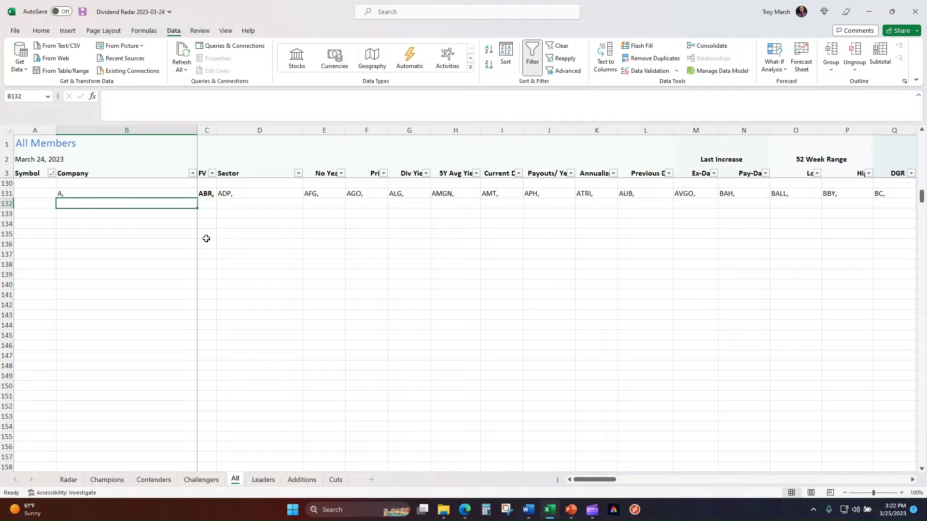
Step: Convert the TRANSPOSE(A4:A128)&"," part of the B131 formula into its literal ticker values
scroll(207, 238, up, 14)
scroll(116, 221, up, 20)
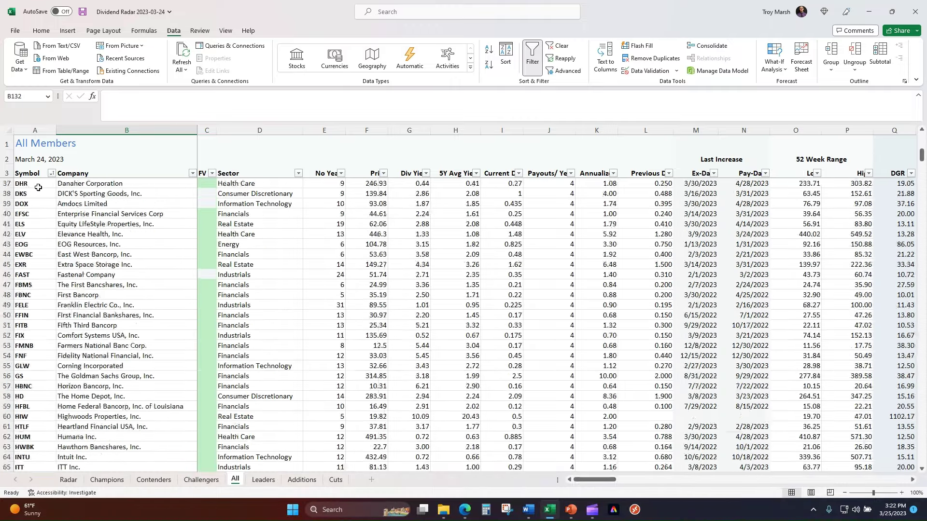
scroll(43, 186, down, 20)
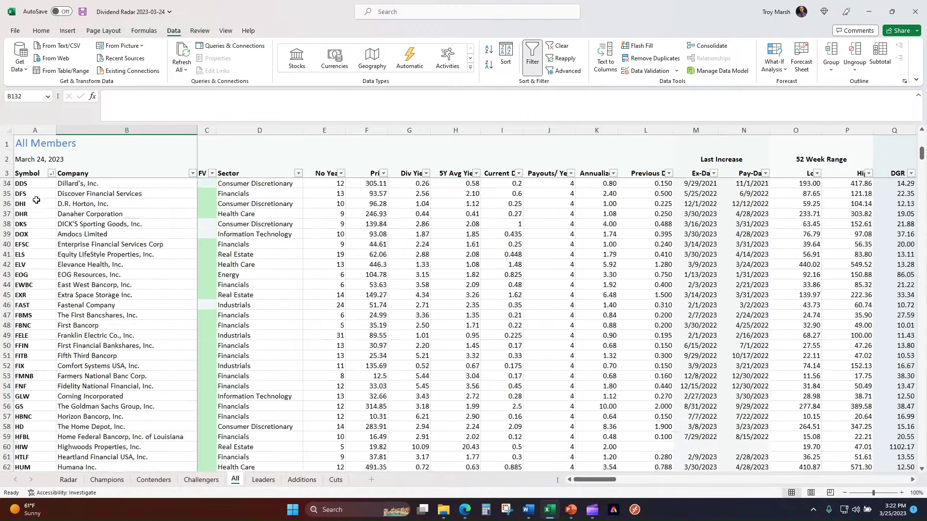
scroll(39, 203, down, 20)
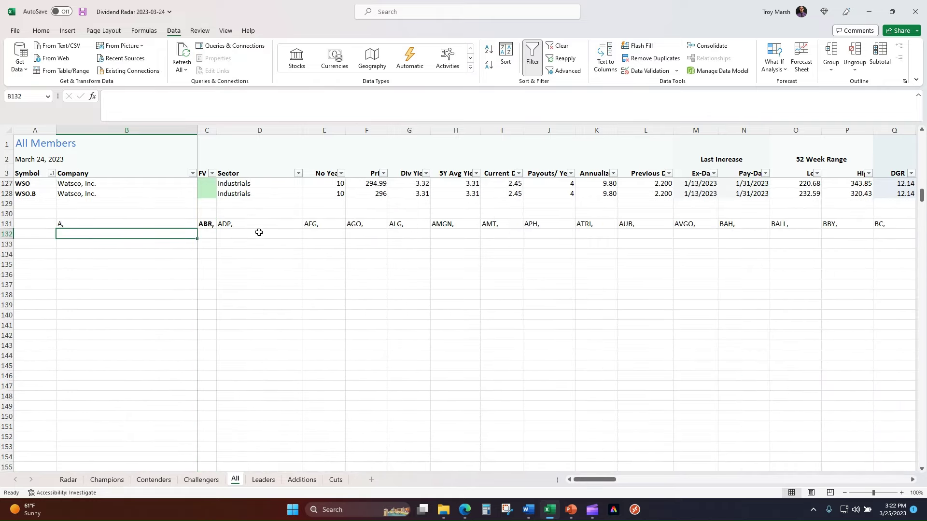
click(94, 226)
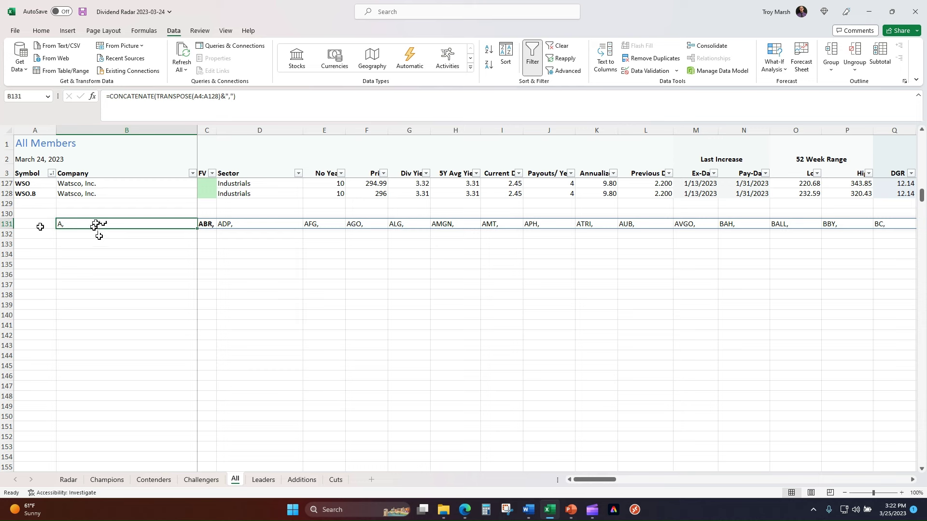
drag(156, 96, 231, 104)
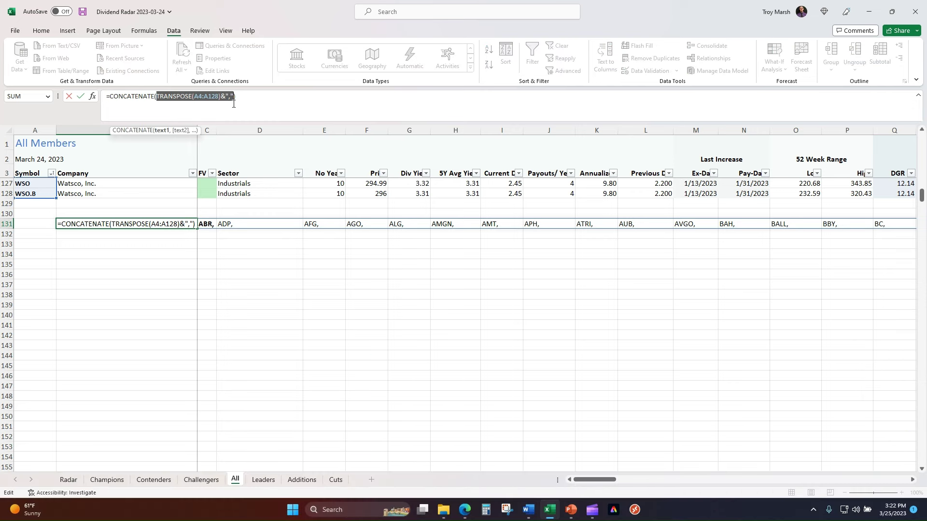
key(F9)
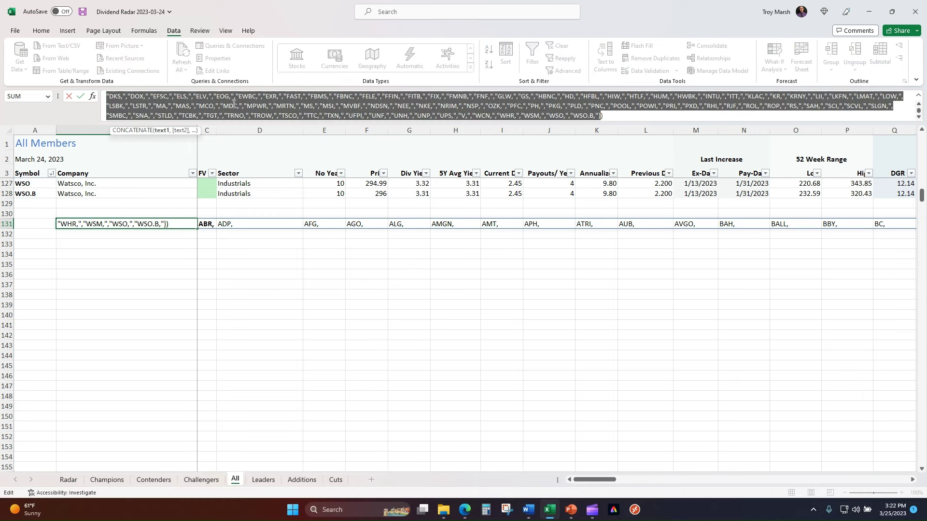
Step: Remove the closing and opening curly braces around the ticker values in the B131 formula and commit it
click(600, 115)
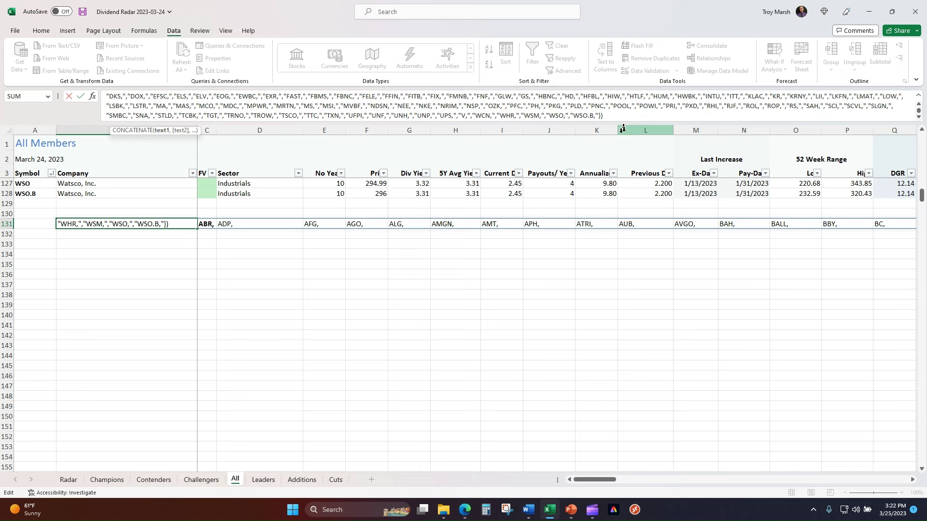
key(BackSpace)
scroll(254, 106, up, 1)
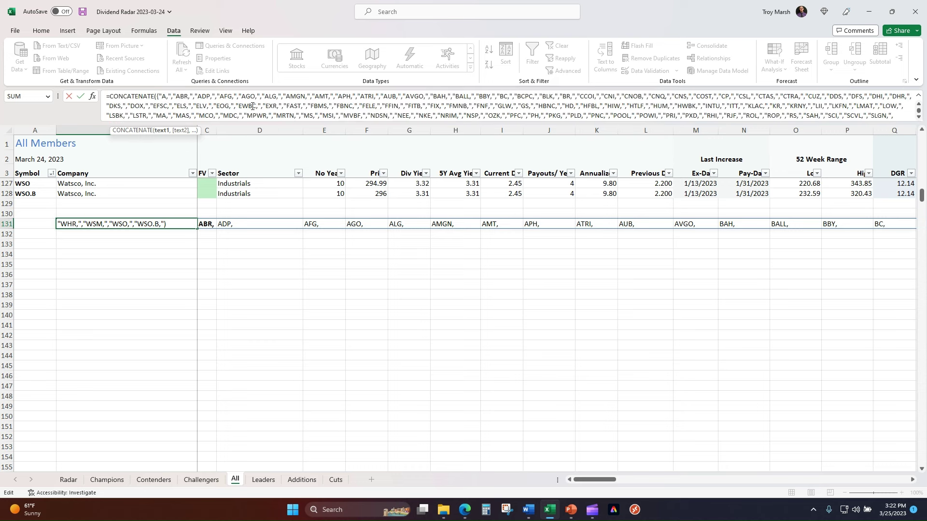
click(159, 96)
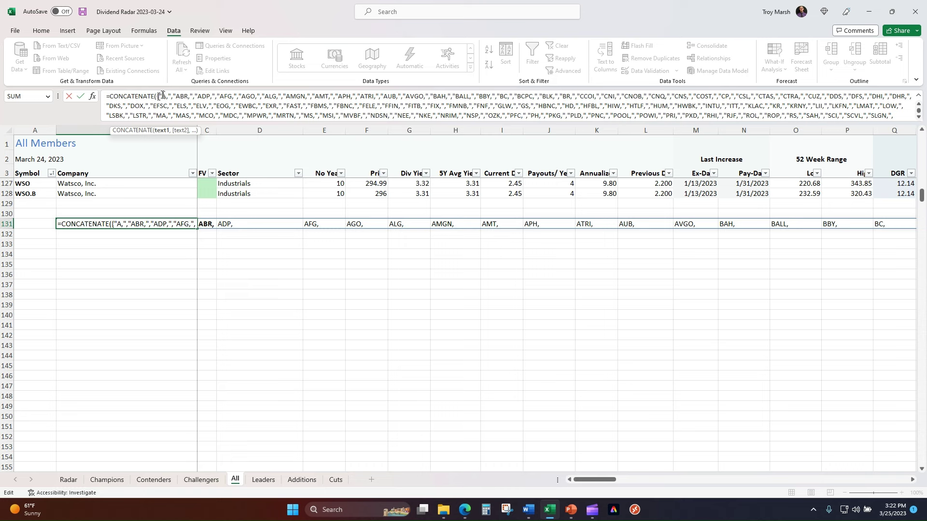
key(BackSpace)
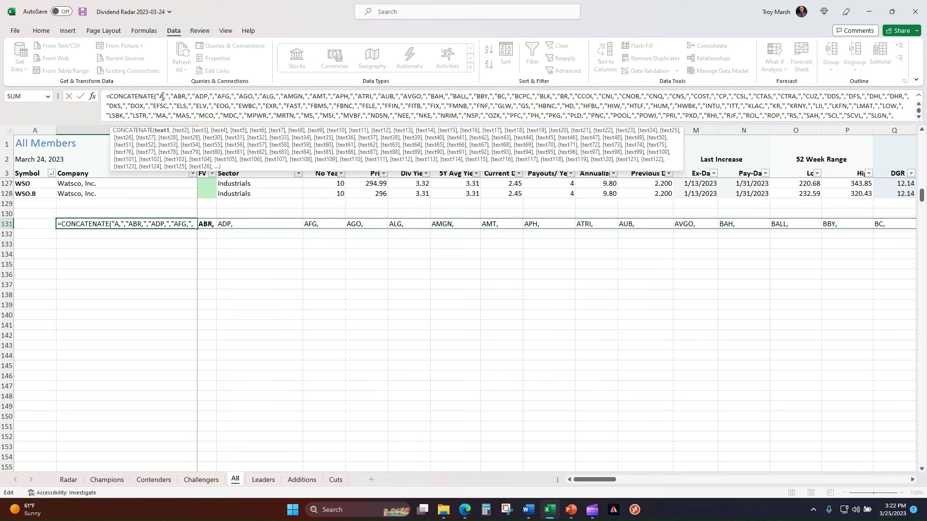
key(Return)
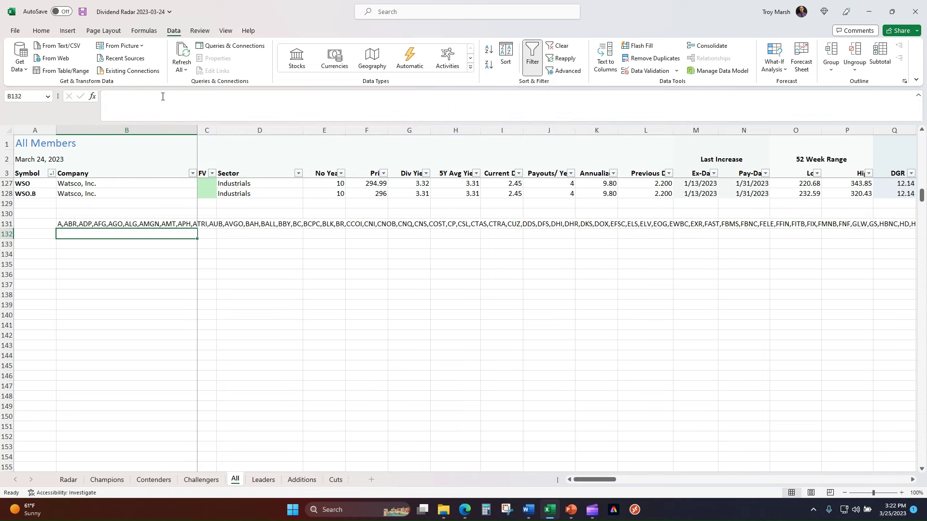
Step: Copy the combined ticker string from B131 and paste it as values into B133
drag(160, 223, 137, 231)
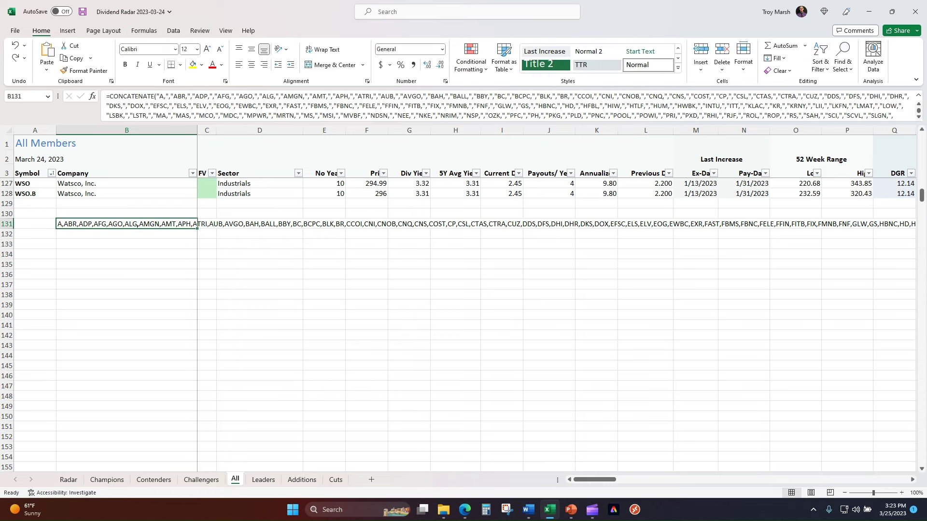
key(ctrl+c)
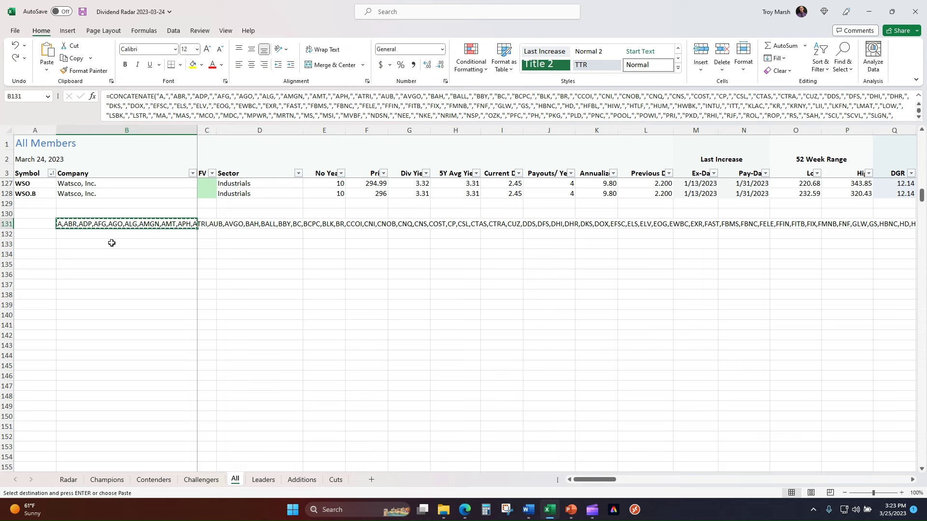
click(111, 242)
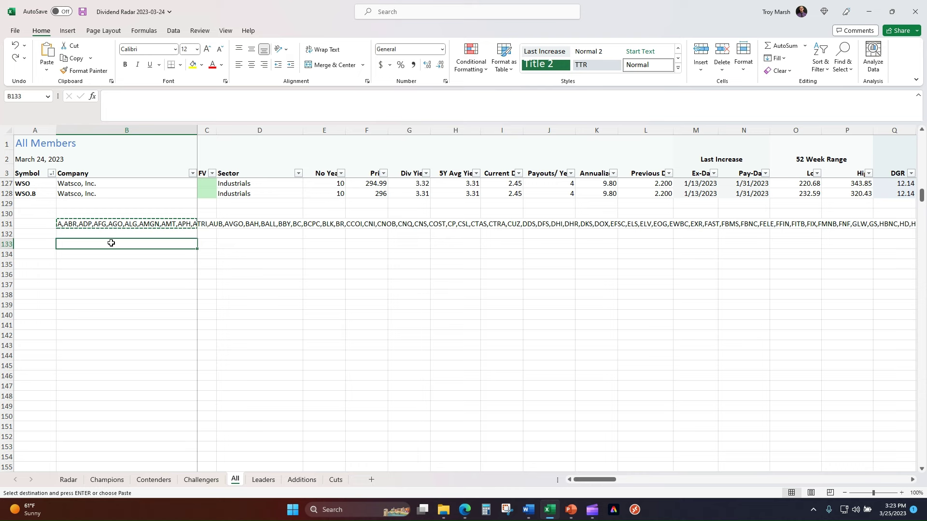
right_click(110, 245)
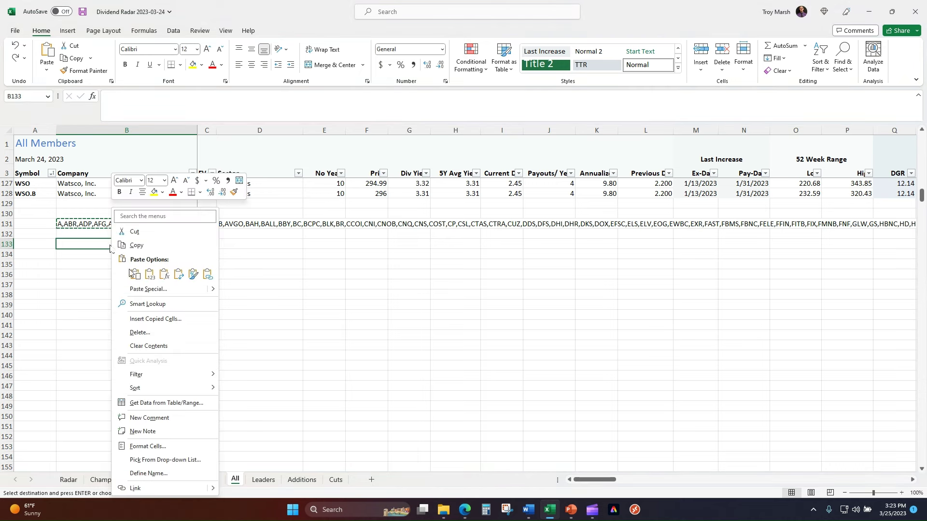
click(150, 283)
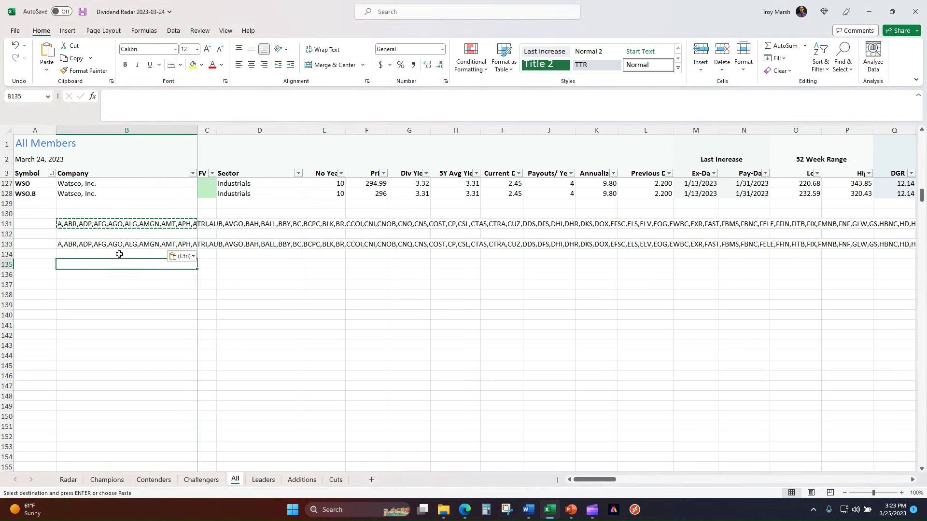
Step: Clear the CONCATENATE formula from cell B131
click(160, 224)
key(Escape)
key(Delete)
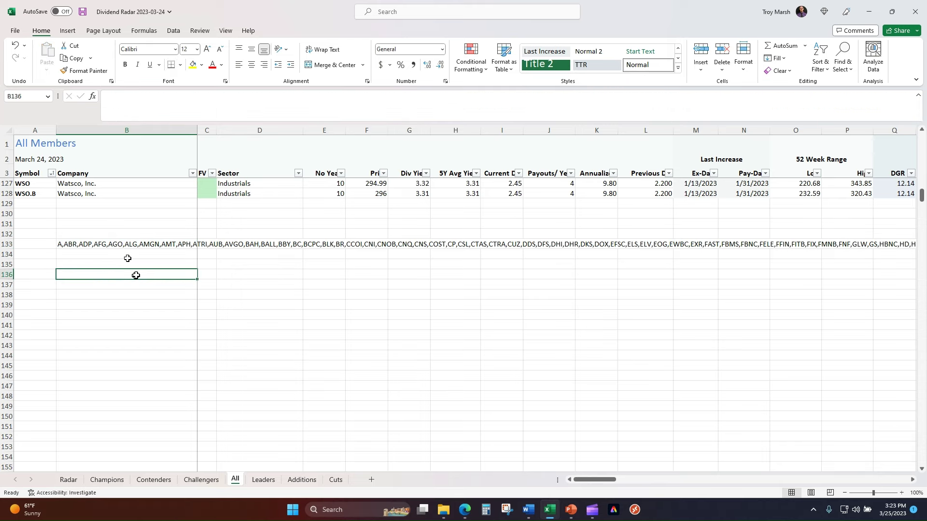
Step: Merge and center the range B133:I137 and wrap the ticker string inside it
drag(116, 245, 484, 278)
click(333, 65)
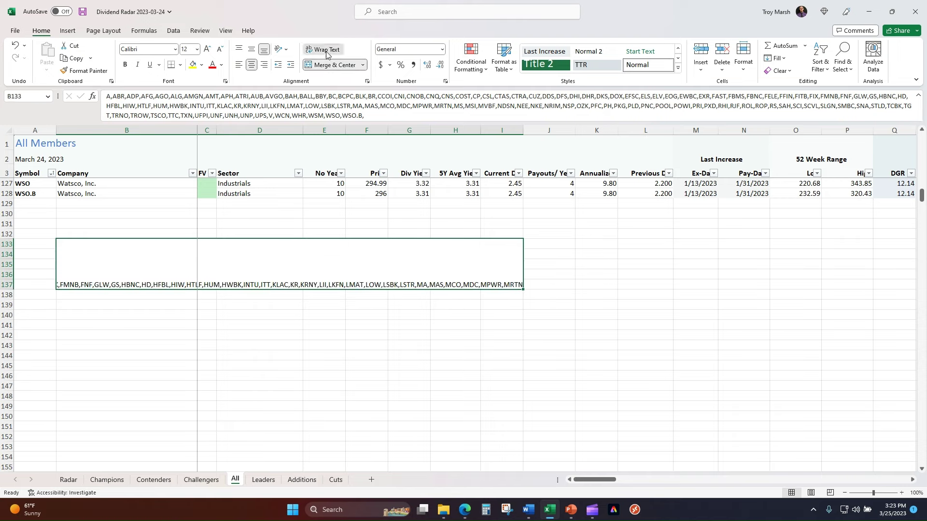
click(323, 49)
click(259, 314)
click(226, 266)
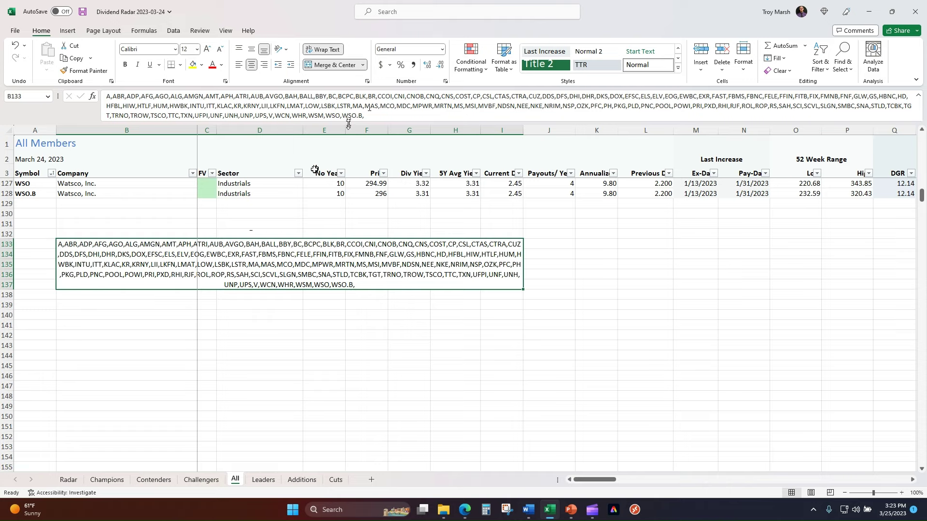
Step: Switch to the Edge window with the Dividend Radar pages and open the bookmarked Seeking Alpha site in a new tab
mouse_move(465, 510)
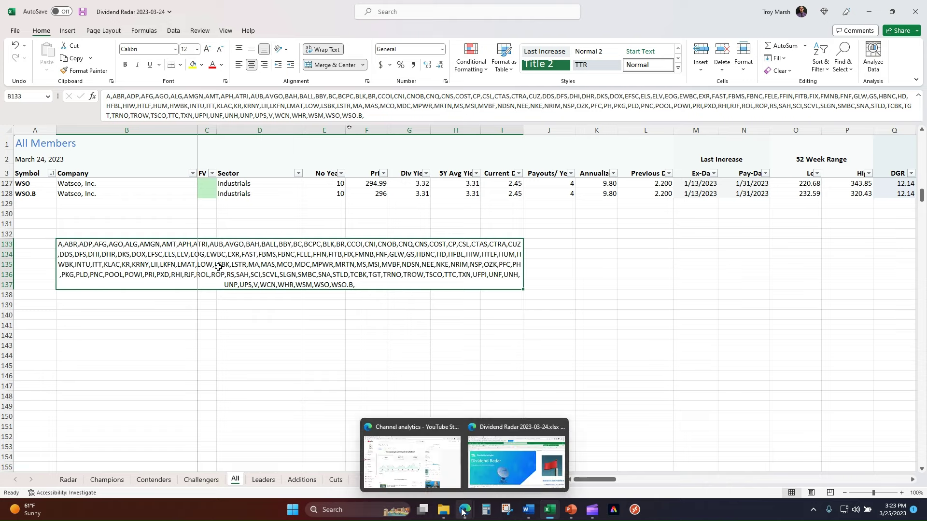
click(491, 463)
click(261, 7)
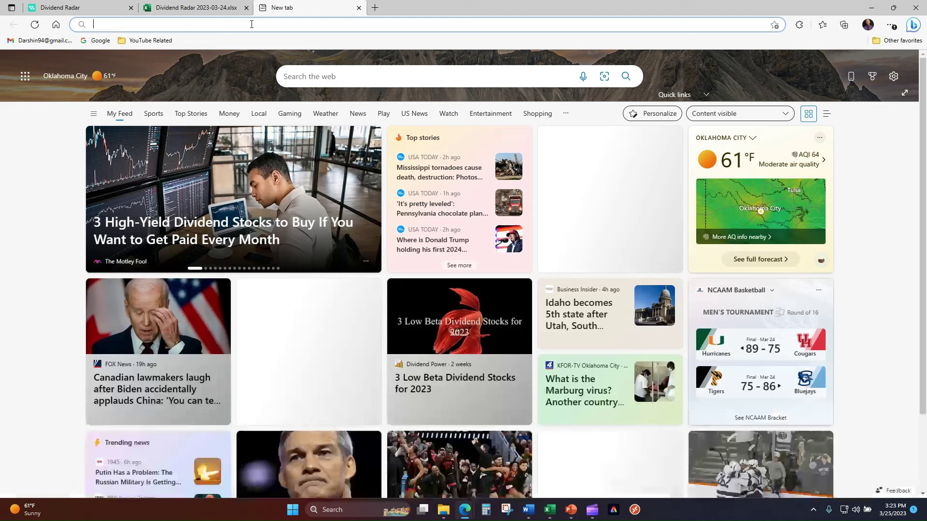
click(150, 41)
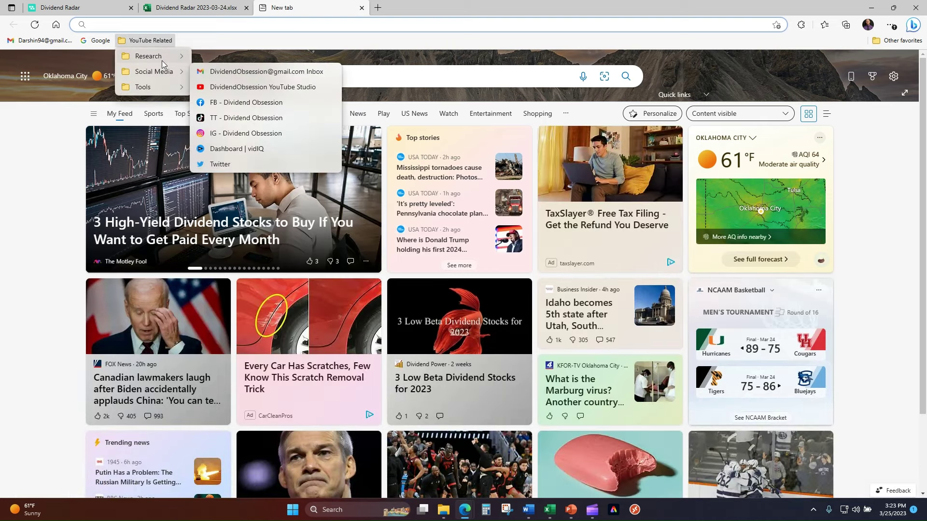
mouse_move(164, 60)
click(224, 118)
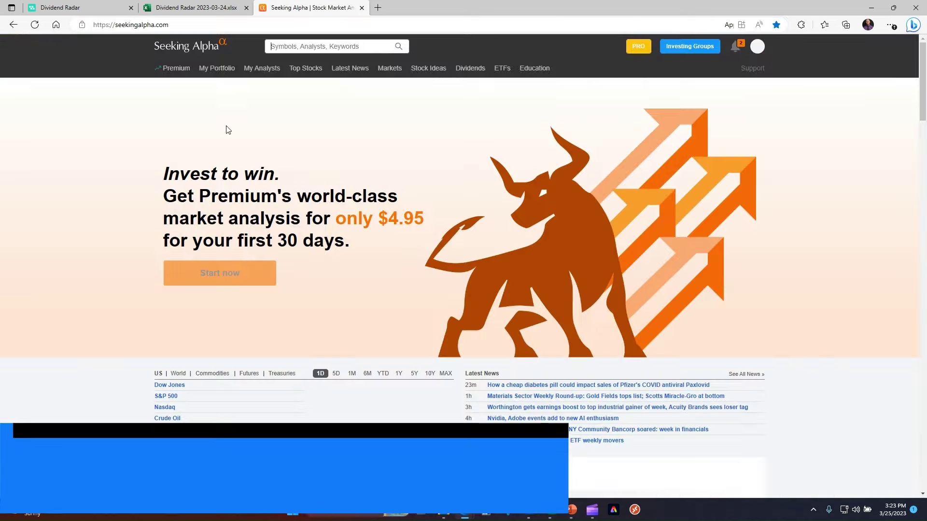
Step: Go to the overview of all portfolios in Seeking Alpha
mouse_move(389, 68)
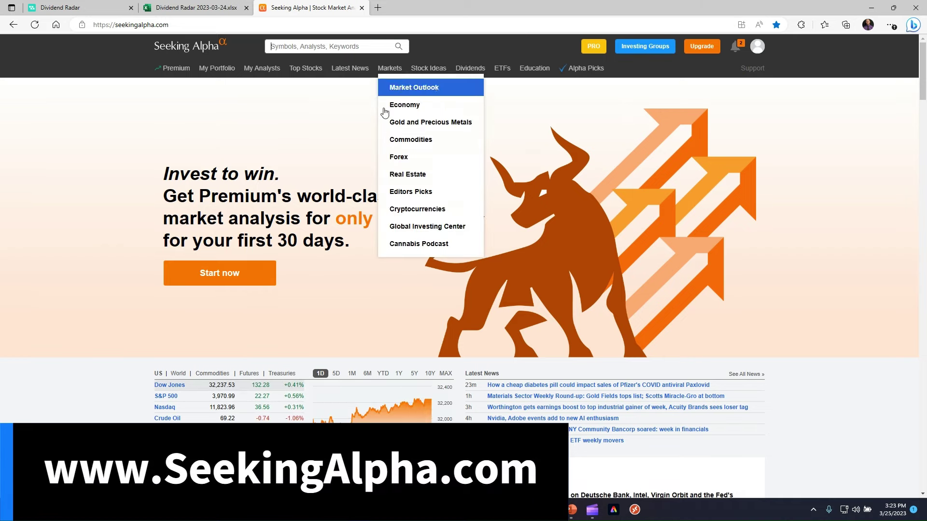
click(225, 70)
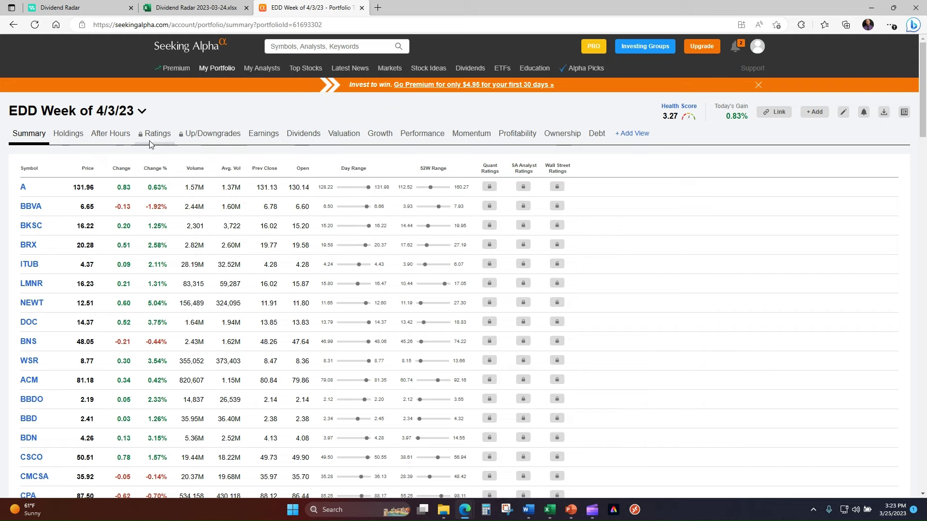
click(135, 118)
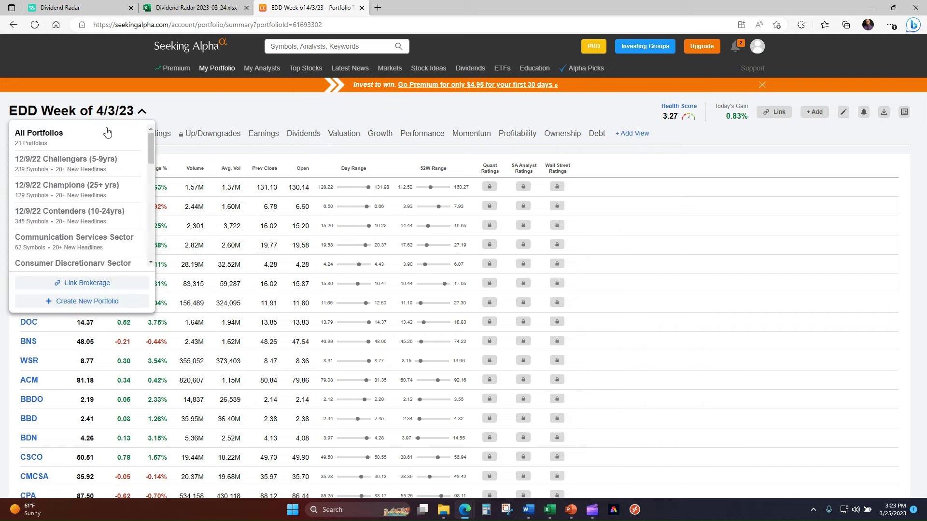
mouse_move(213, 76)
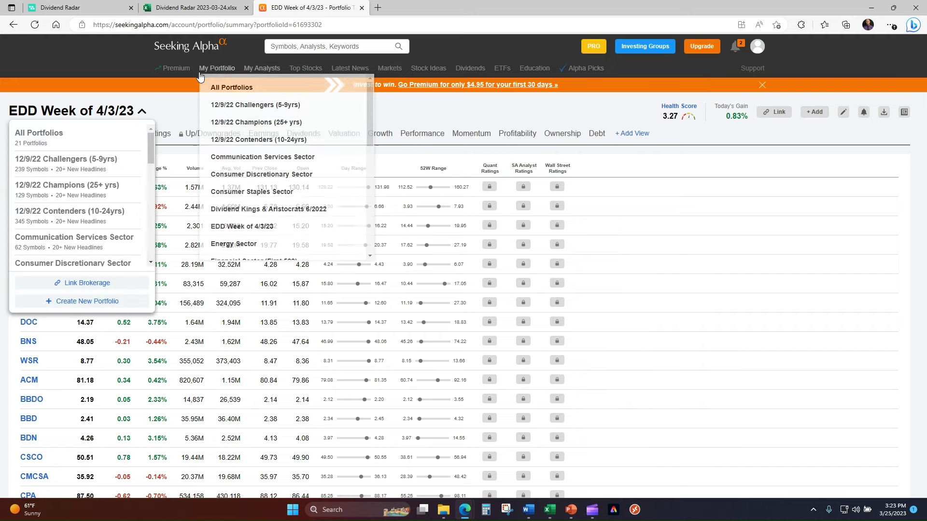
click(213, 88)
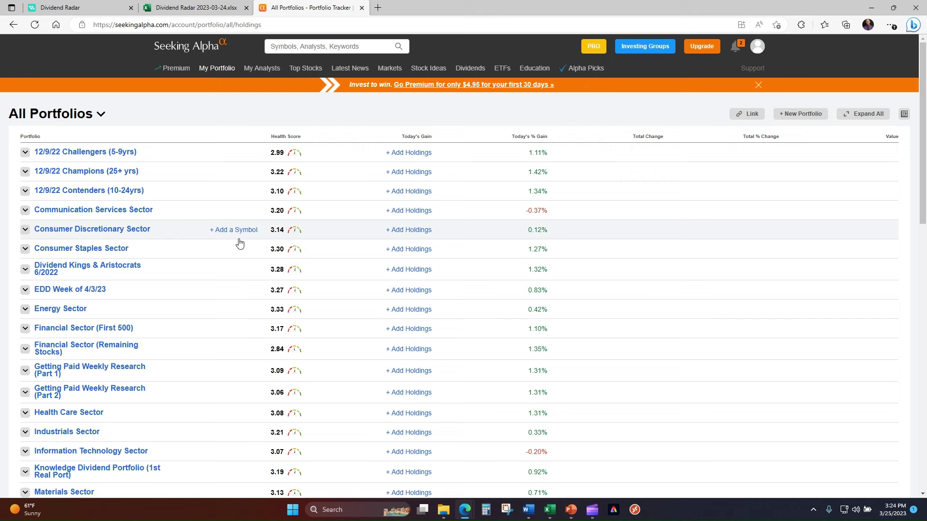
Step: Create a new portfolio named CCC Filtering and dismiss the saved-entry suggestions in its symbol entry dialog
click(785, 116)
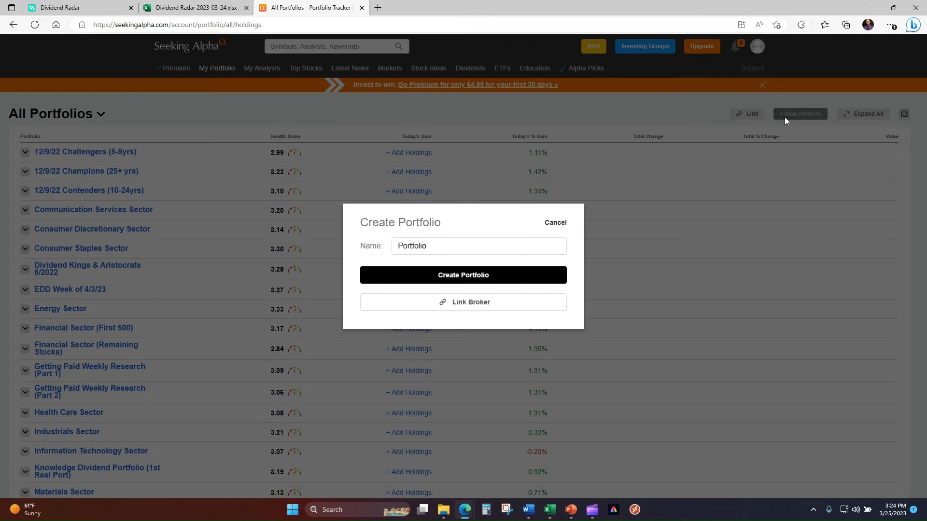
drag(439, 250, 392, 254)
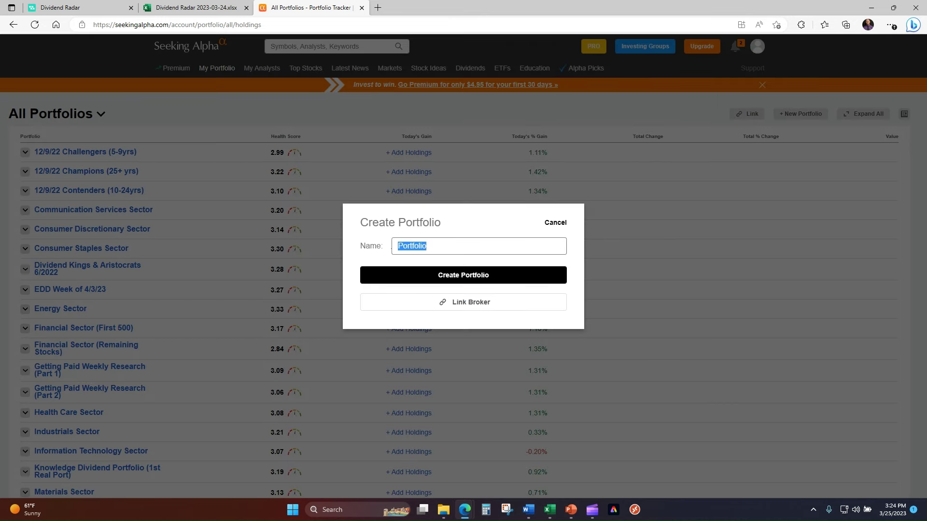
text(CCC )
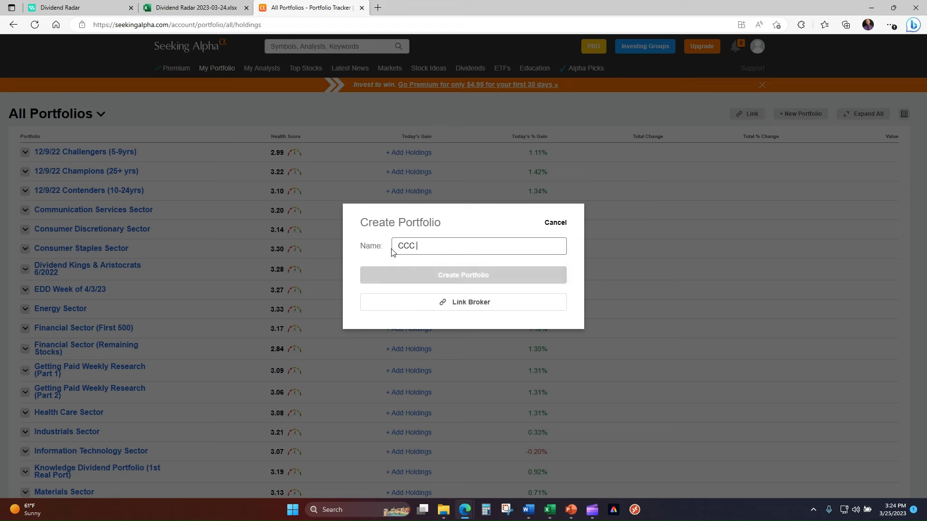
text(Filtering)
click(427, 274)
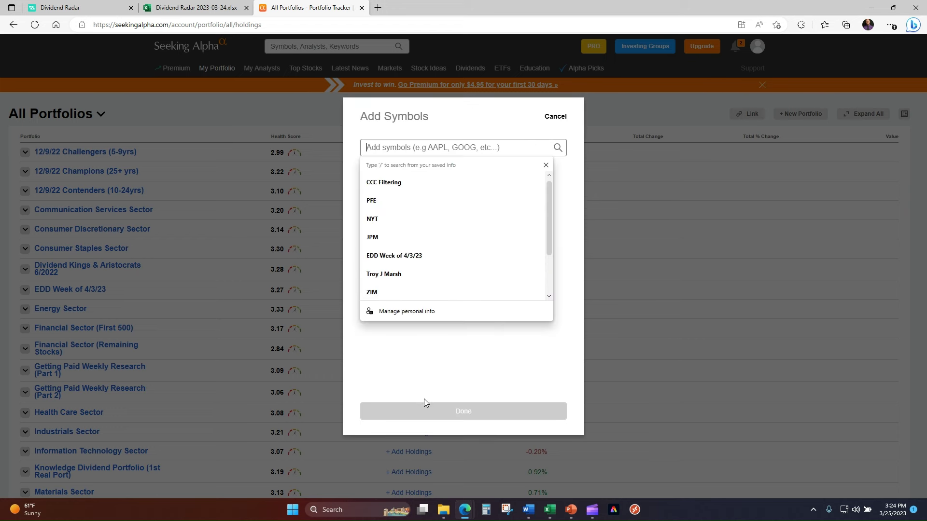
click(527, 362)
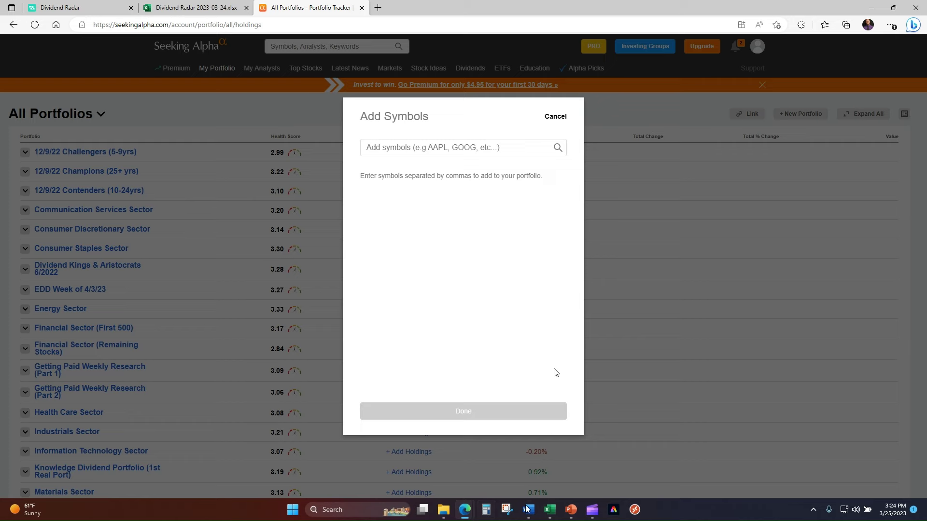
Step: Switch to the Dividend Radar workbook in Excel and copy the entire ticker string from merged cell B133
click(549, 449)
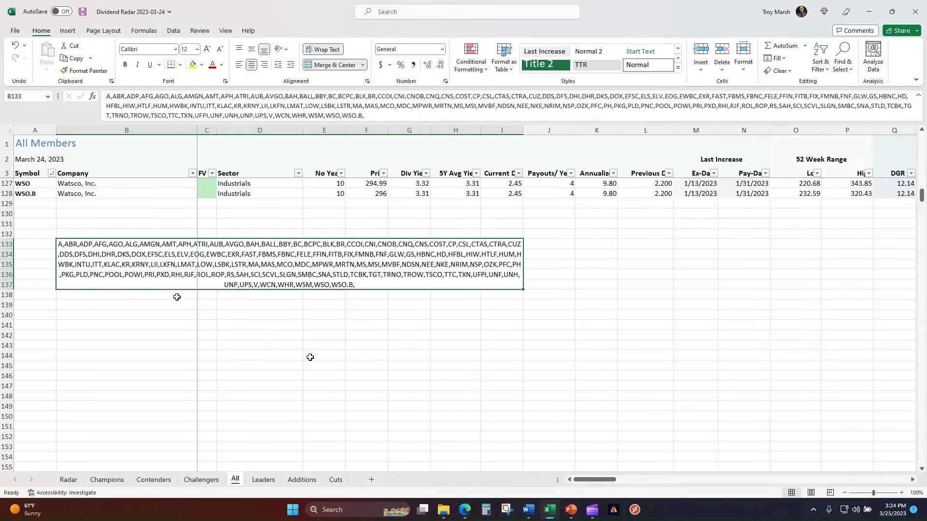
drag(394, 118, 95, 86)
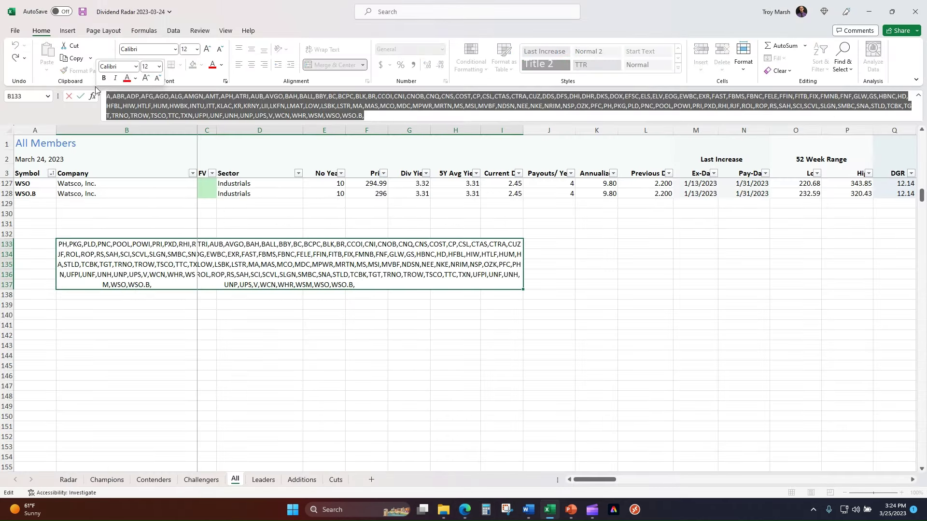
key(ctrl+c)
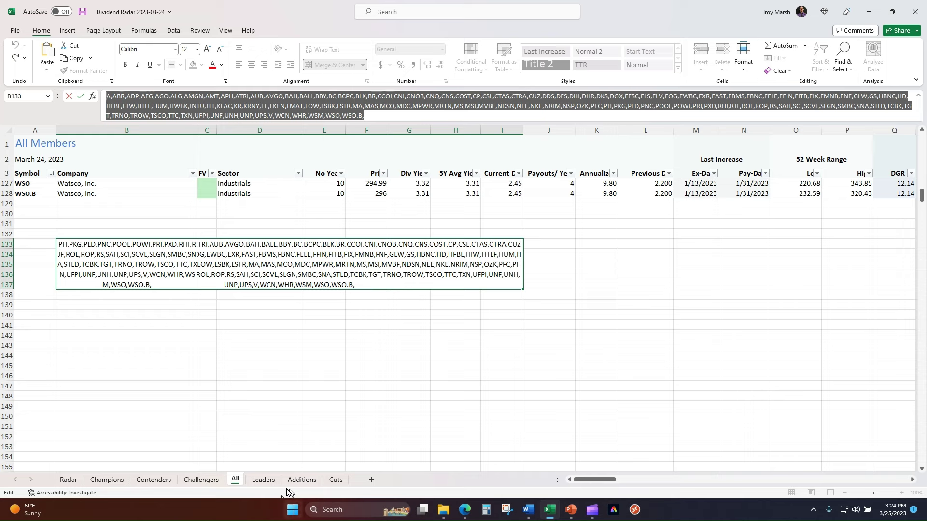
right_click(318, 118)
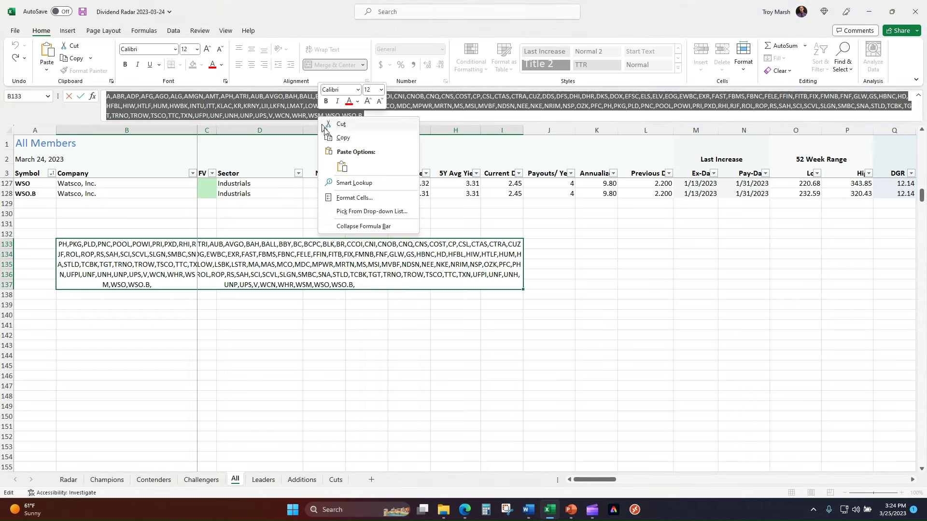
click(347, 139)
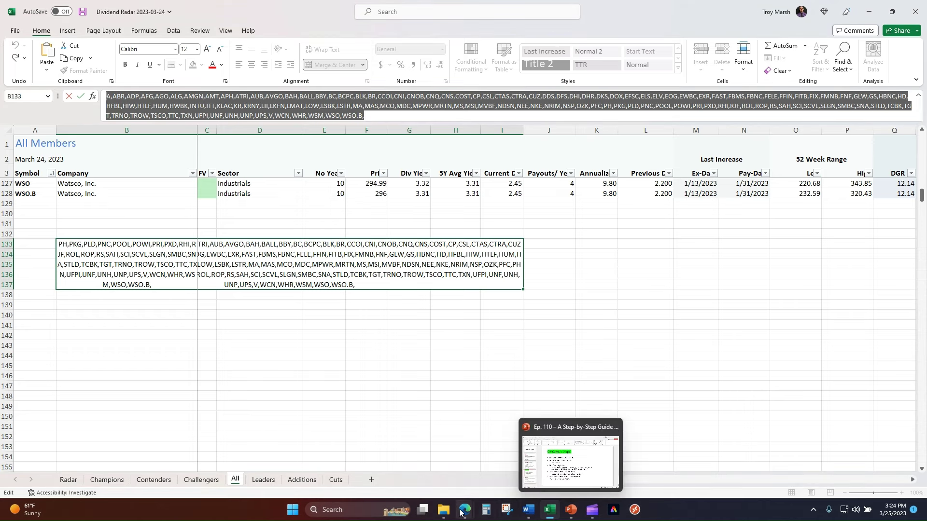
Step: Return to Seeking Alpha in Edge, paste the copied tickers as the new portfolio's symbols, review the list and finish adding them
mouse_move(464, 509)
click(496, 460)
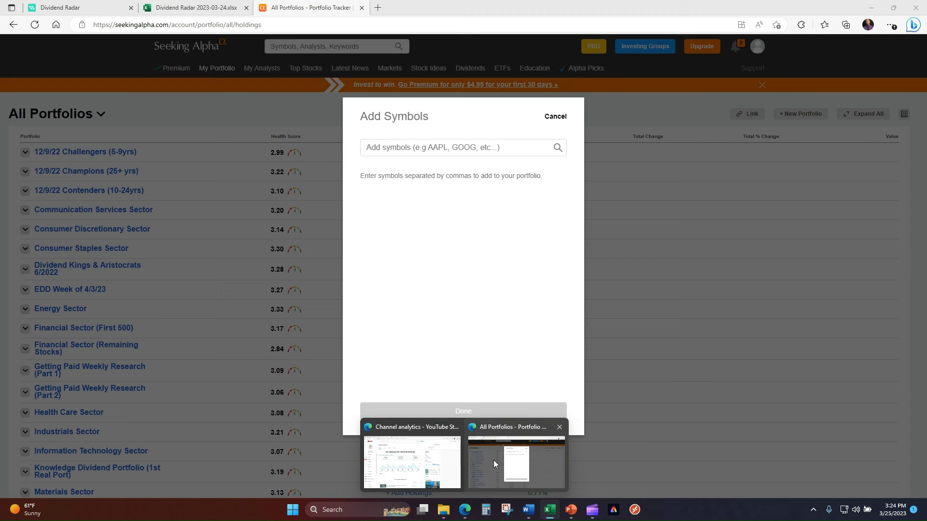
click(393, 147)
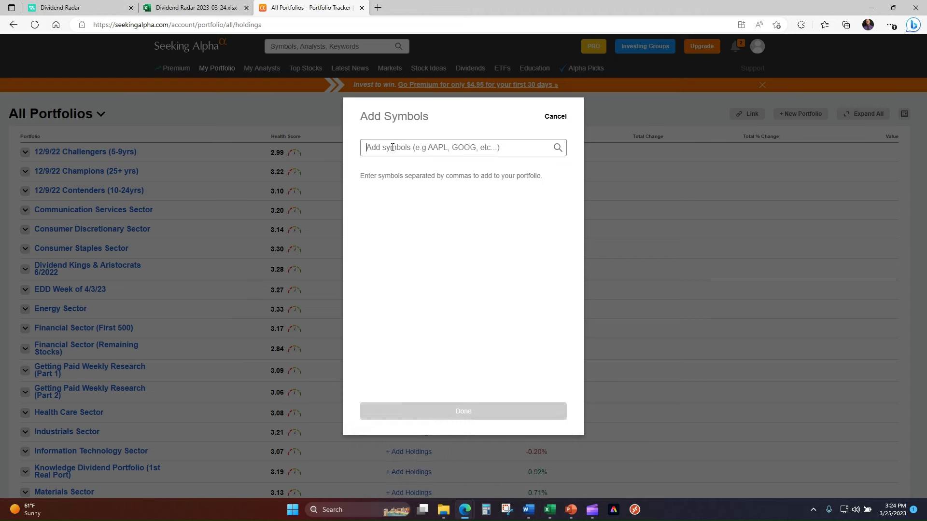
key(ctrl+v)
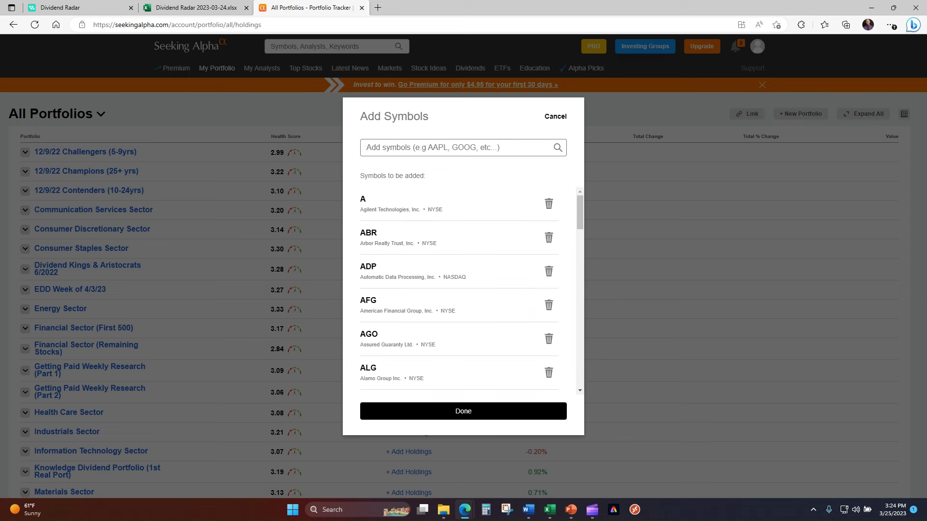
scroll(432, 270, down, 20)
scroll(436, 280, down, 20)
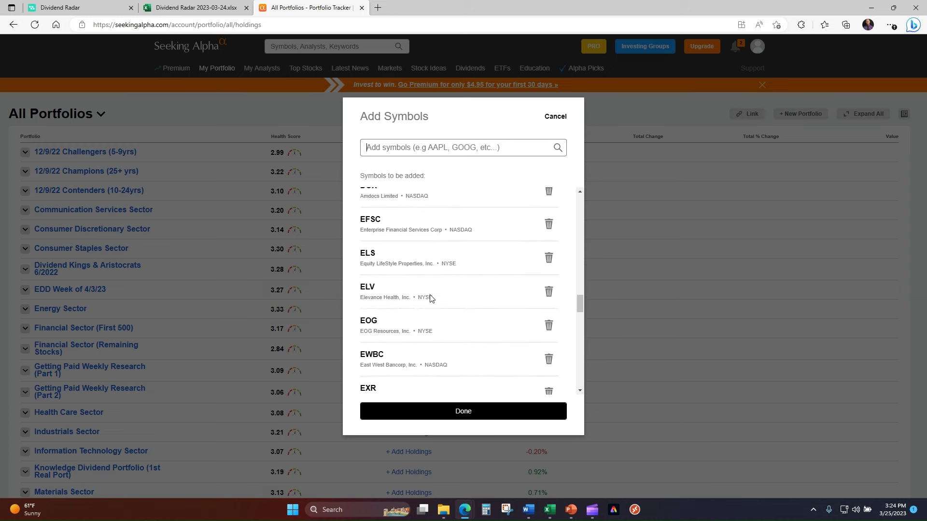
scroll(437, 309, down, 20)
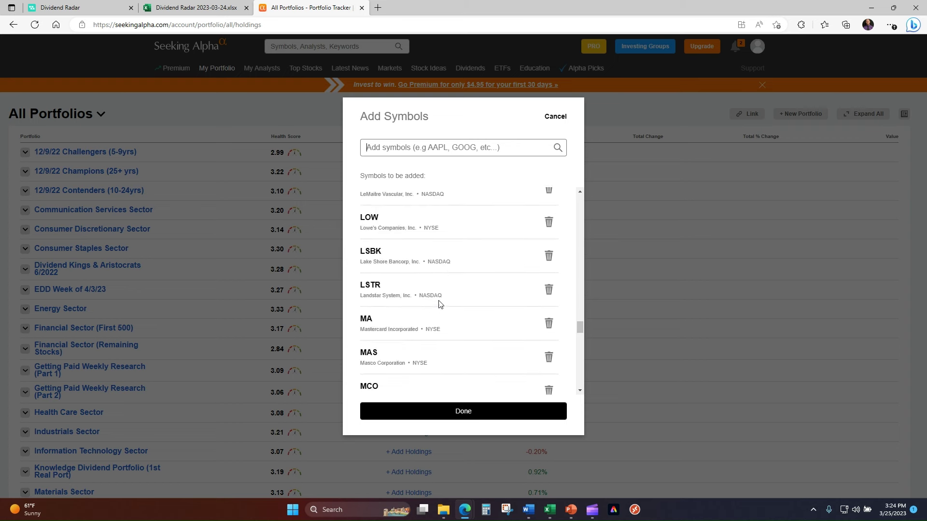
scroll(441, 324, down, 3)
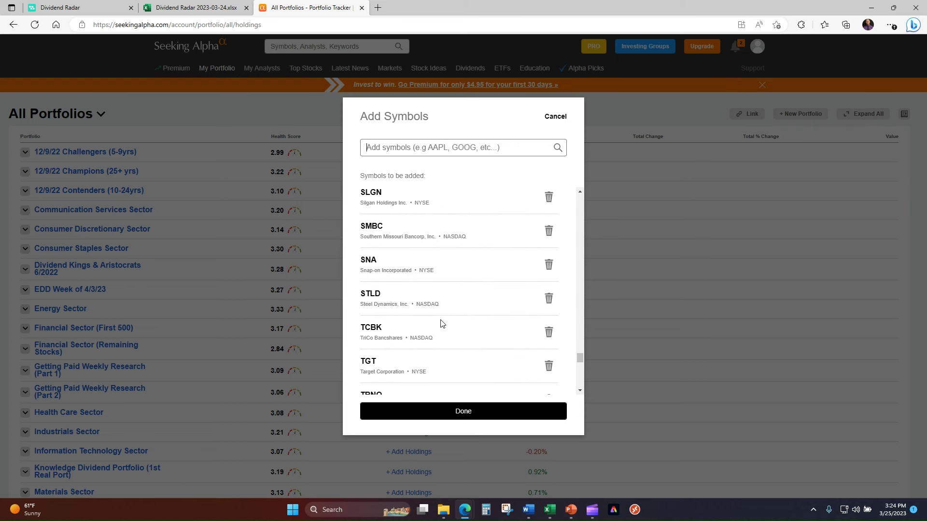
click(454, 404)
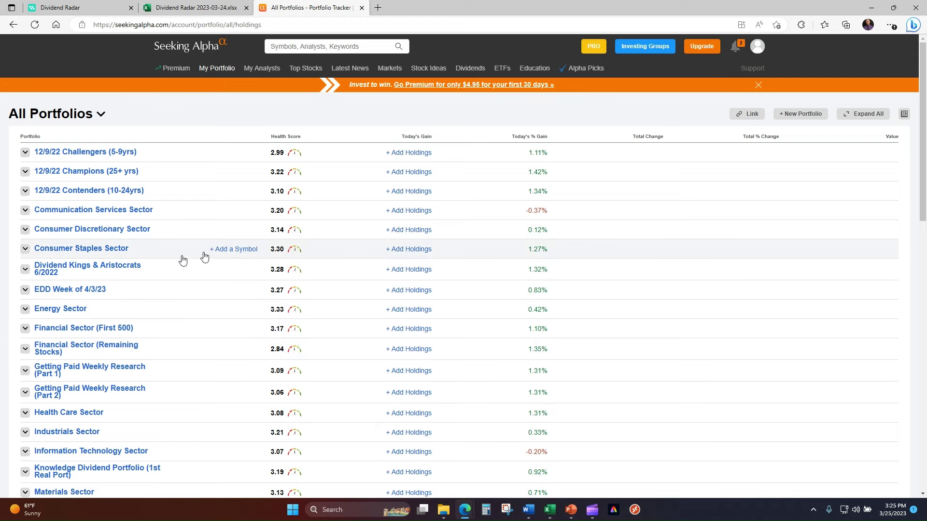
Step: Open the CCC Filtering portfolio, unsubscribe from its daily summary and turn off article and news alerts for all symbols
scroll(183, 261, down, 5)
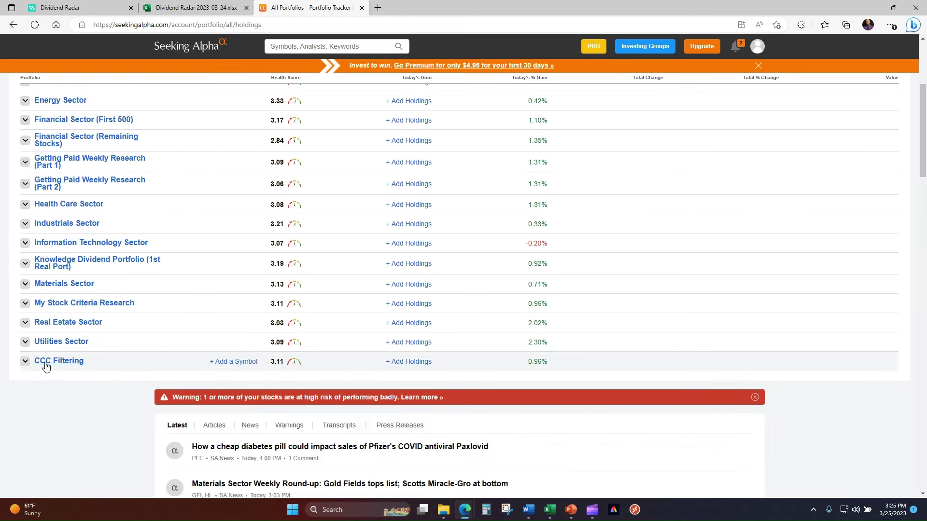
click(46, 366)
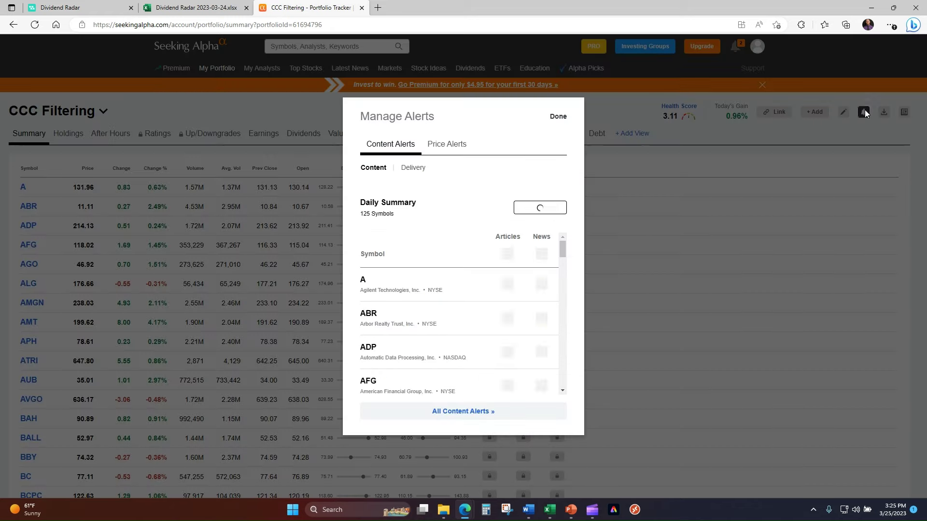
click(863, 112)
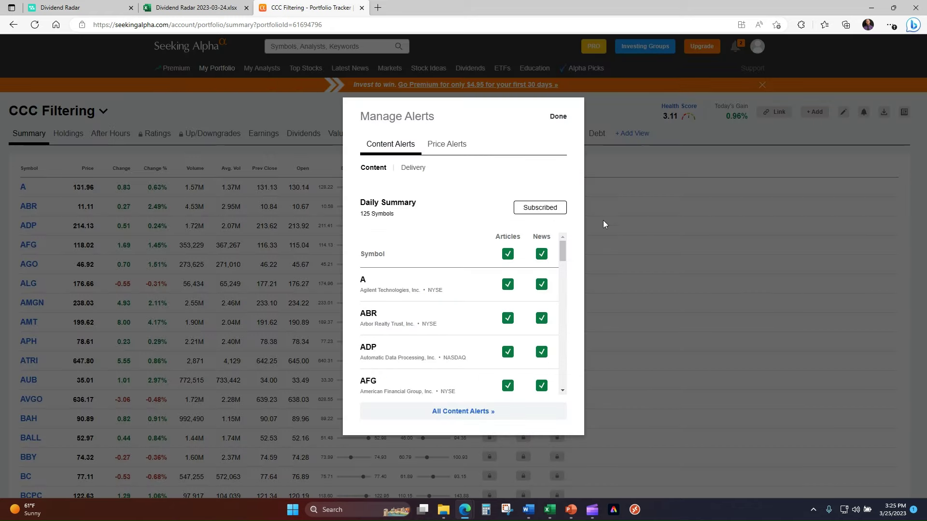
click(539, 208)
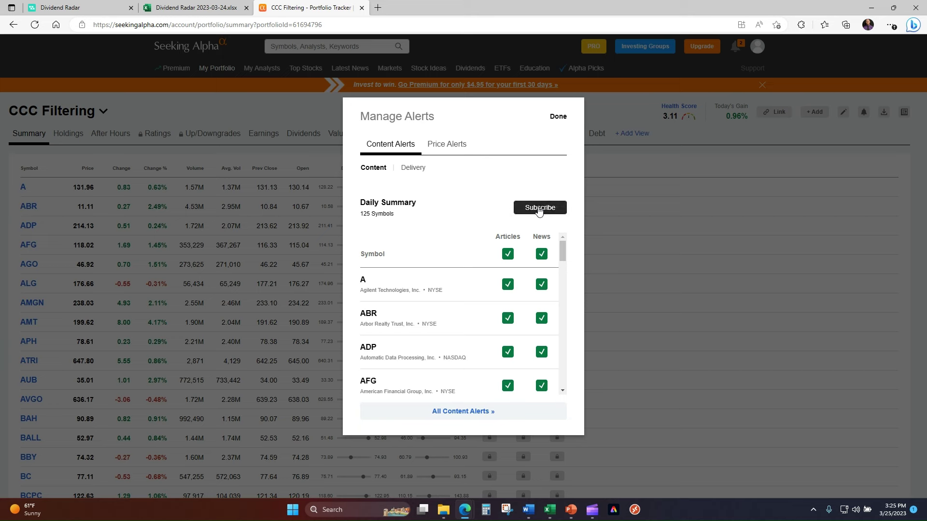
click(508, 254)
click(541, 254)
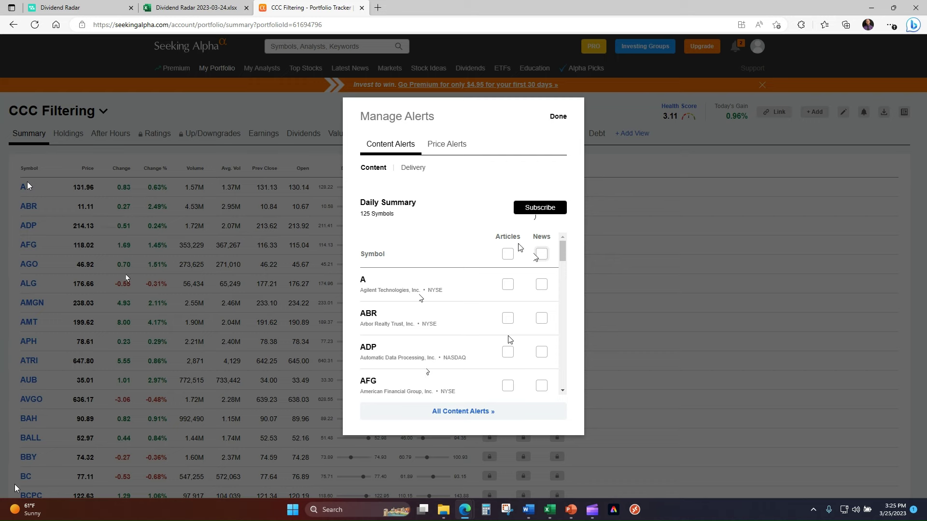
click(558, 116)
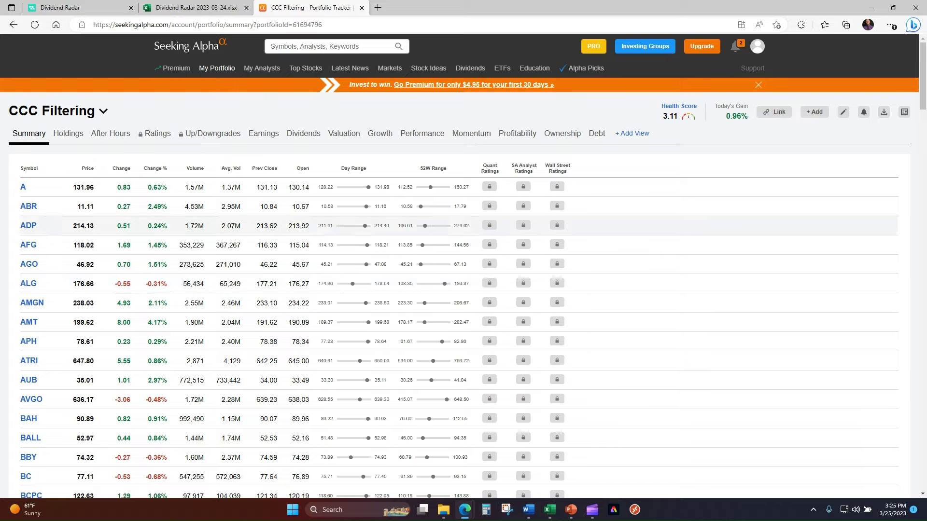
Step: Download the CCC Filtering portfolio as a spreadsheet and open CCC Filtering 2023-03-25.xlsx in Excel
scroll(225, 277, down, 20)
scroll(225, 278, up, 20)
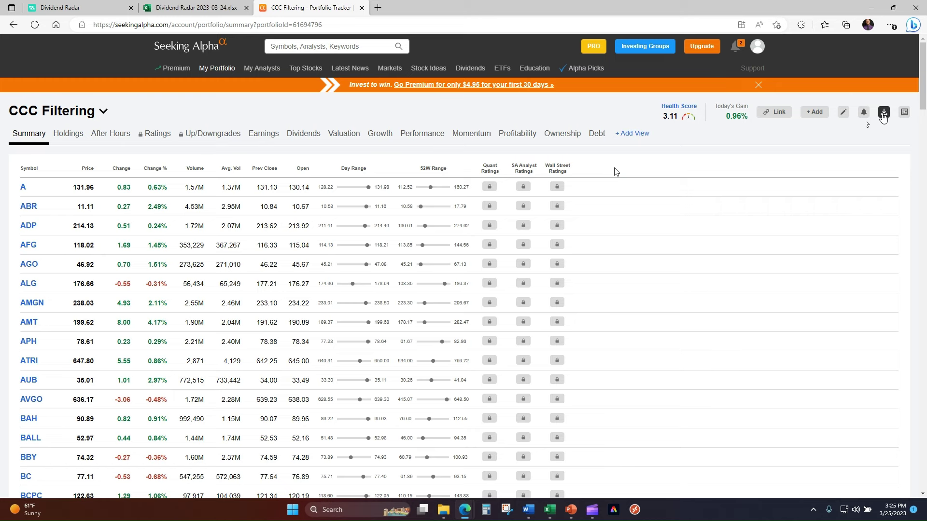
click(883, 116)
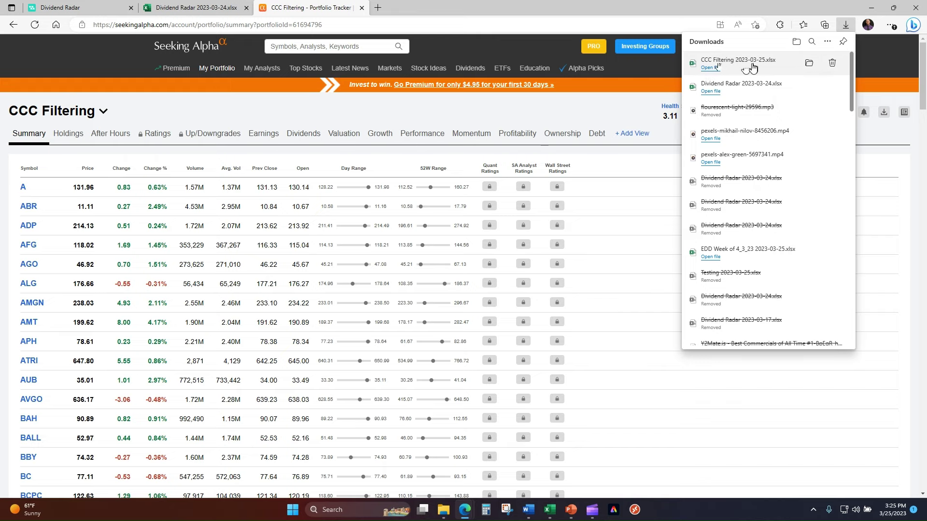
click(710, 68)
click(395, 323)
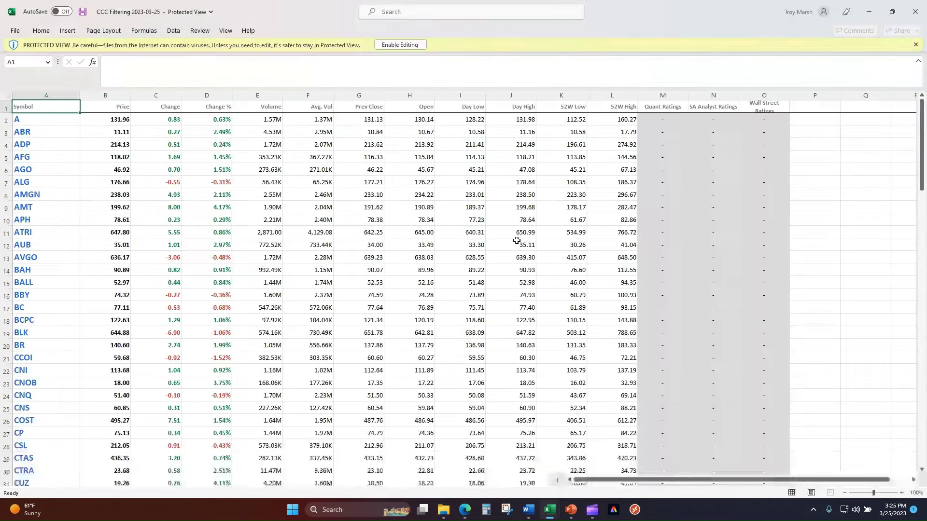
Step: Enable editing in CCC Filtering 2023-03-25.xlsx and look over the price, volume and range columns of the Summary sheet
click(406, 44)
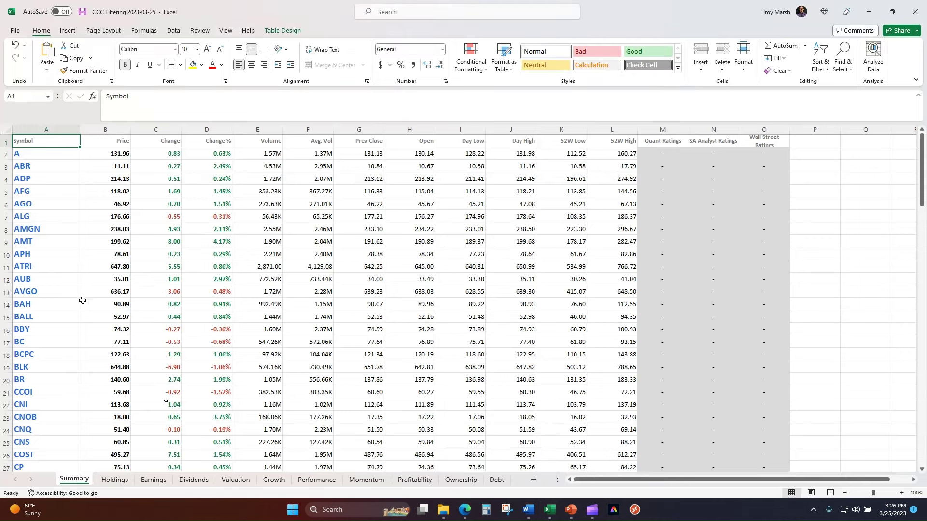
click(145, 179)
click(212, 178)
click(216, 165)
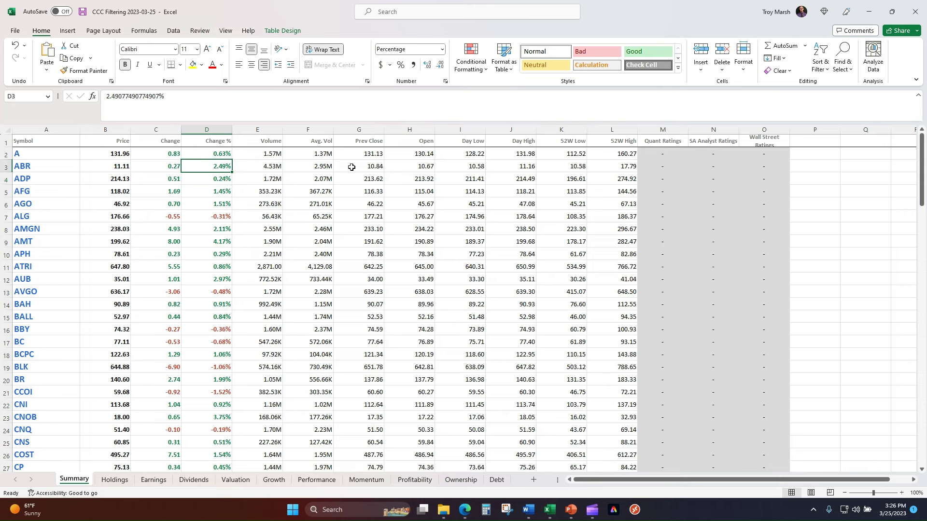
key(Right)
key(Right)
key(Right)
key(Right)
key(Right)
key(Right)
key(Right)
key(Right)
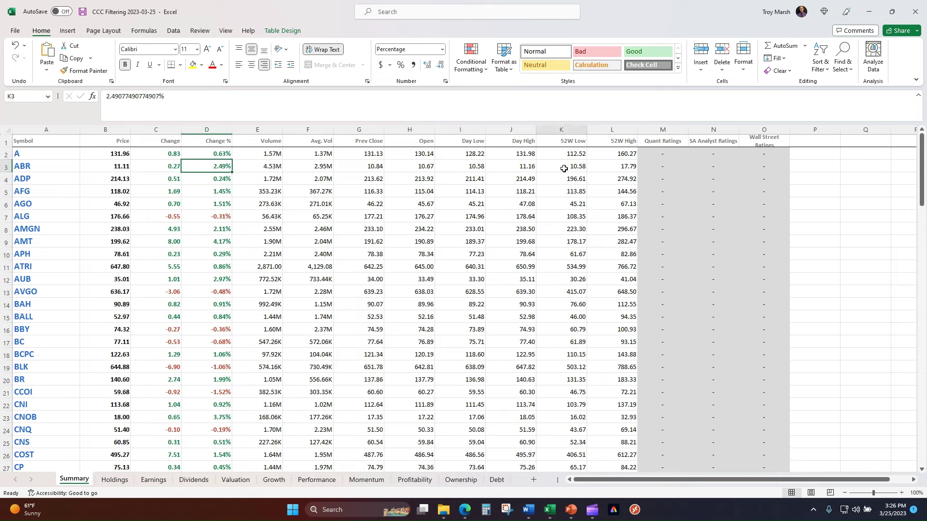
click(492, 167)
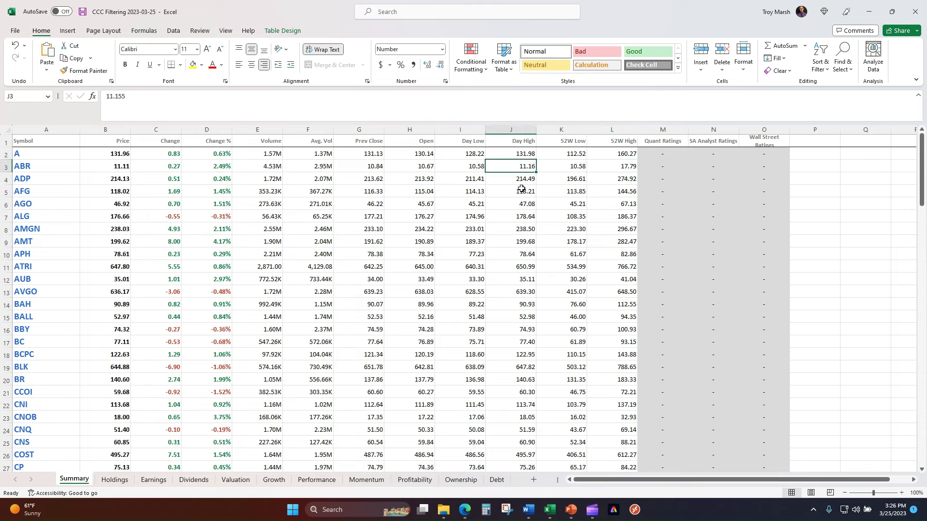
Step: Open the Holdings sheet and inspect its Shares, Cost and Today's Gain columns
click(121, 479)
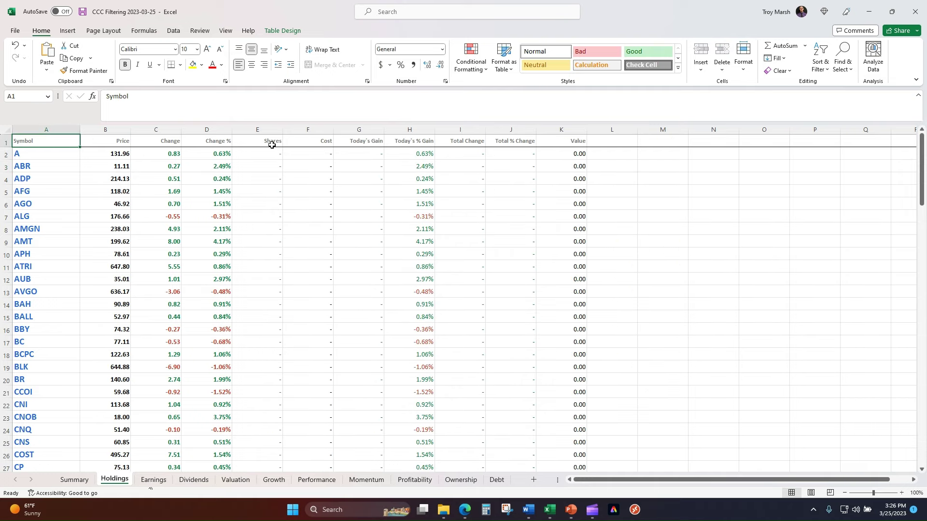
drag(269, 157, 272, 278)
drag(326, 192, 316, 304)
drag(354, 220, 351, 268)
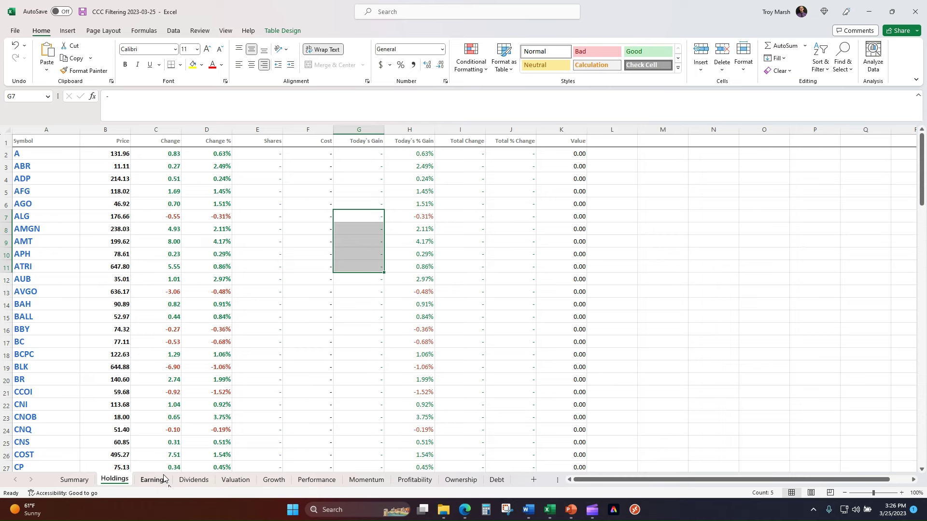
Step: Look through the Earnings, Dividends, Valuation, Growth and Performance sheets of the exported portfolio
click(161, 481)
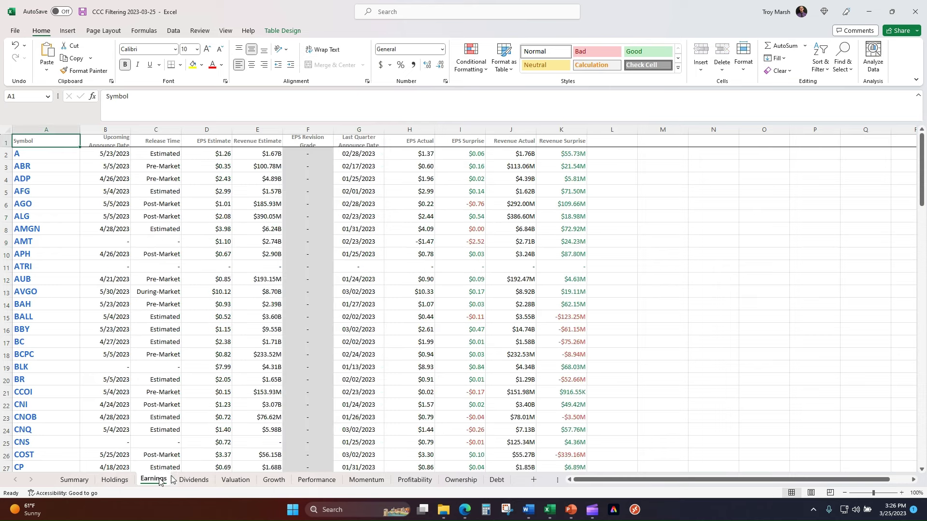
click(193, 479)
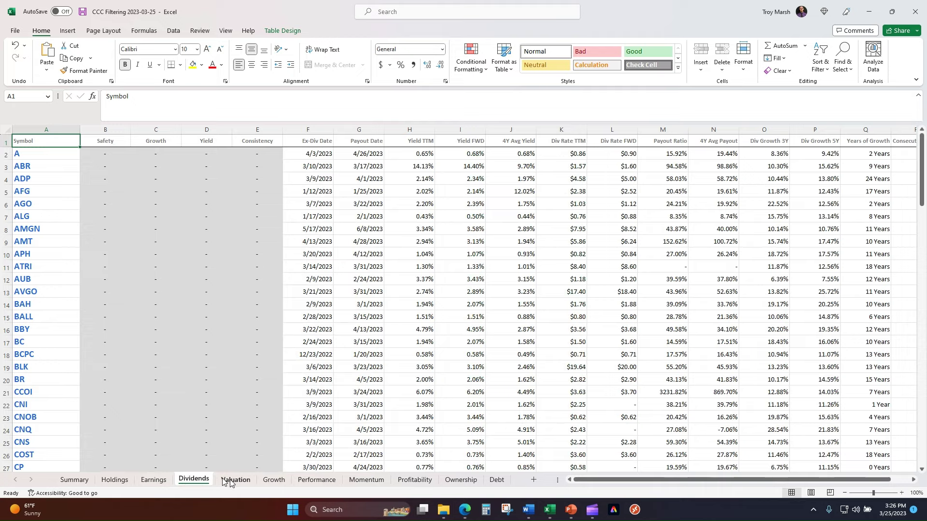
click(233, 481)
click(274, 481)
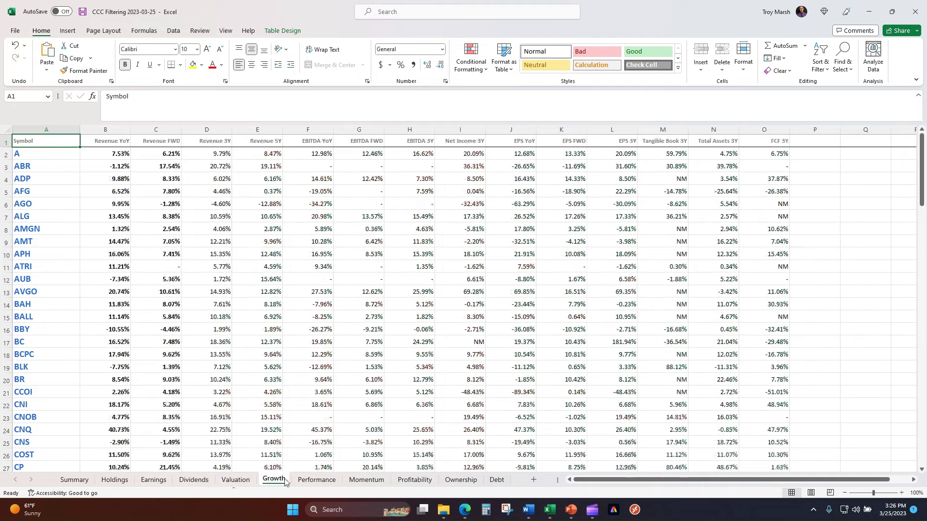
click(317, 480)
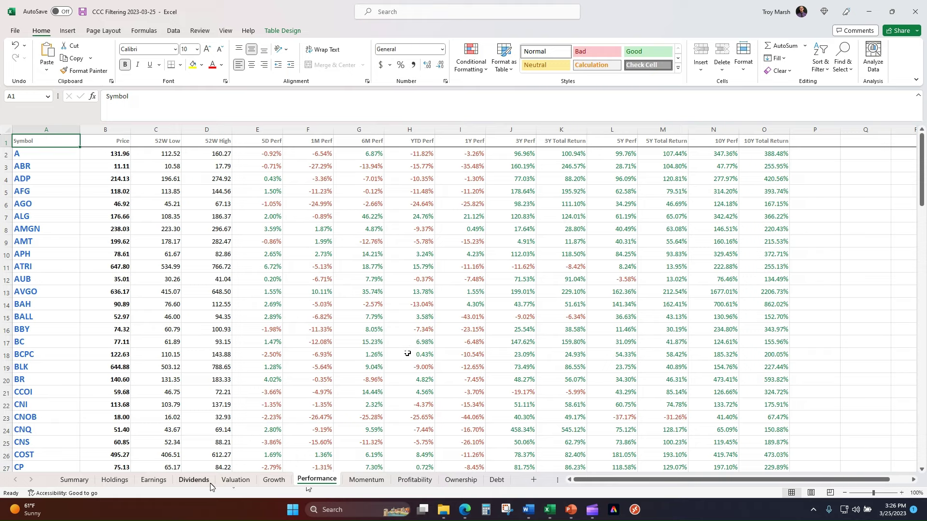
Step: On the Dividends sheet, delete the Safety, Growth, Yield and Consistency columns (B to E)
click(193, 480)
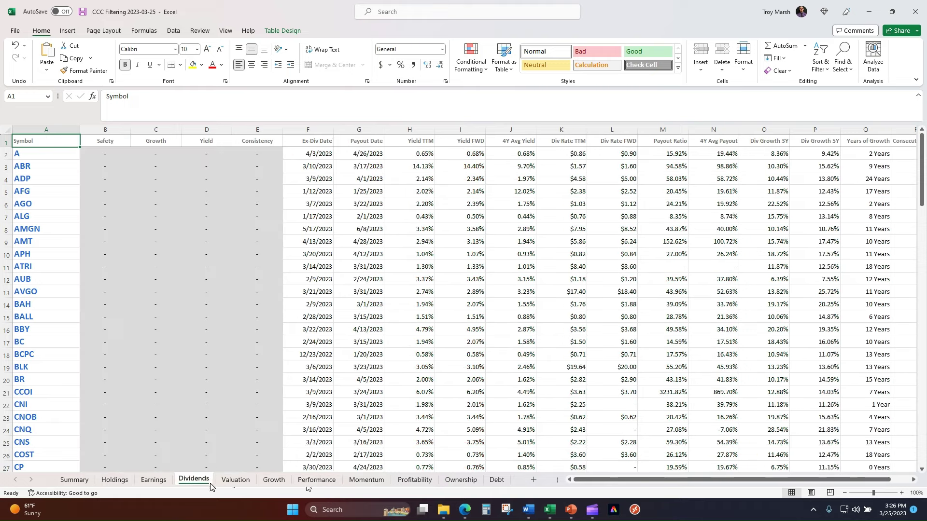
drag(105, 130, 256, 129)
right_click(257, 129)
click(290, 236)
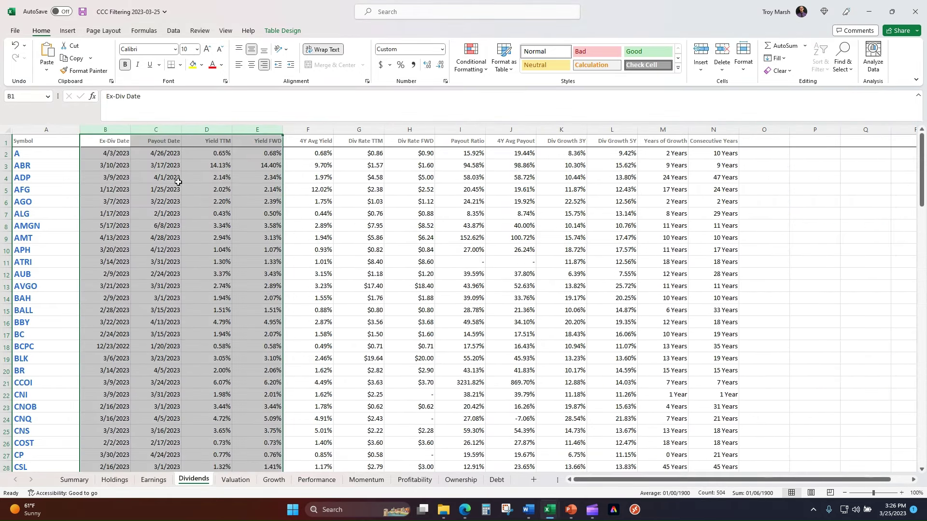
Step: Examine the Payout Date, Consecutive Years and Payout Ratio columns on the Dividends sheet
drag(153, 240, 155, 153)
click(179, 239)
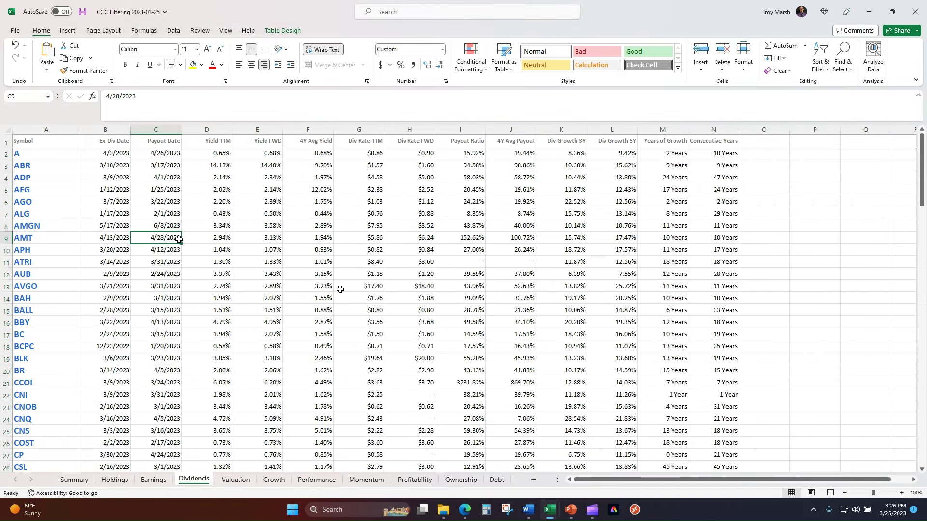
drag(721, 165, 716, 335)
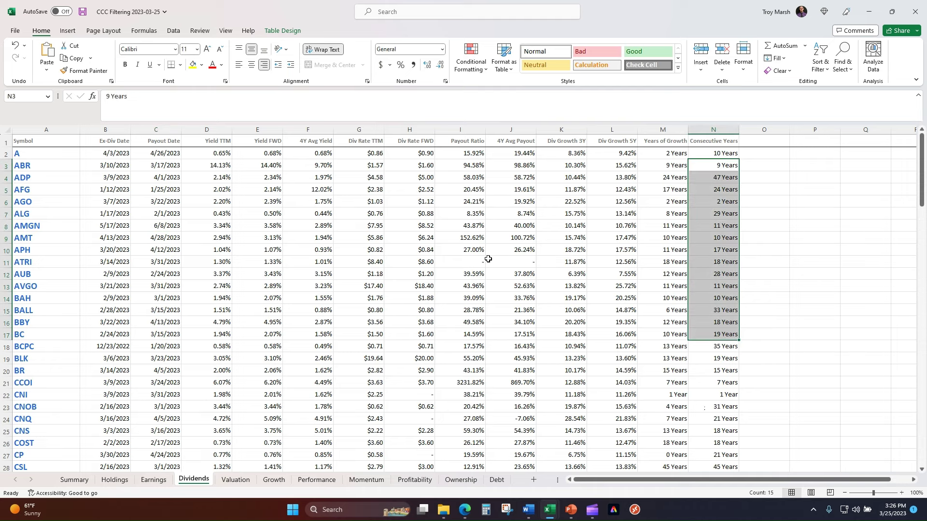
drag(472, 154, 464, 299)
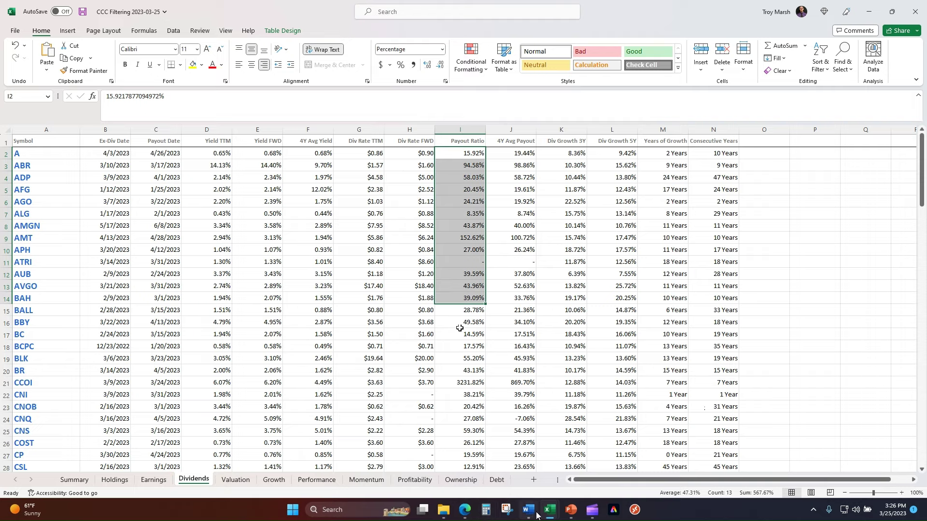
Step: Switch to the Dividend Radar workbook and review the company list and its Dividend Growth columns on the All sheet
mouse_move(545, 516)
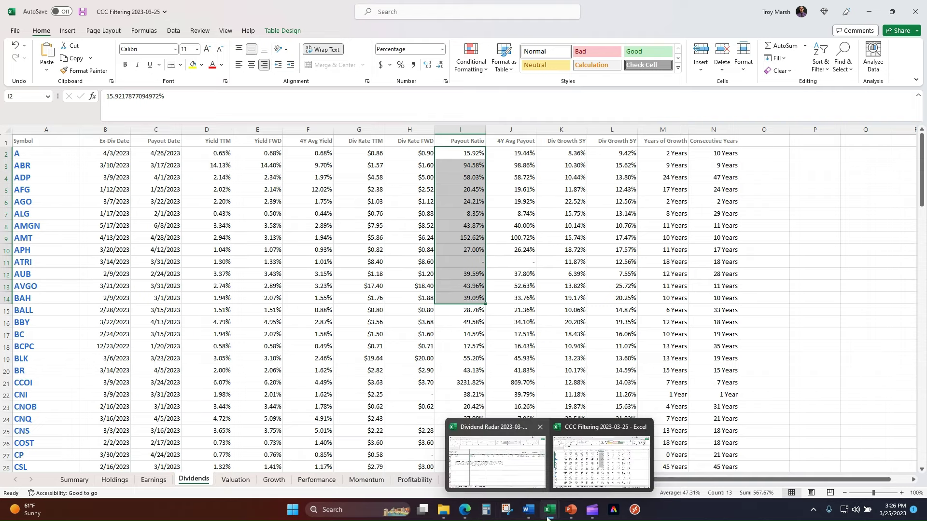
click(500, 457)
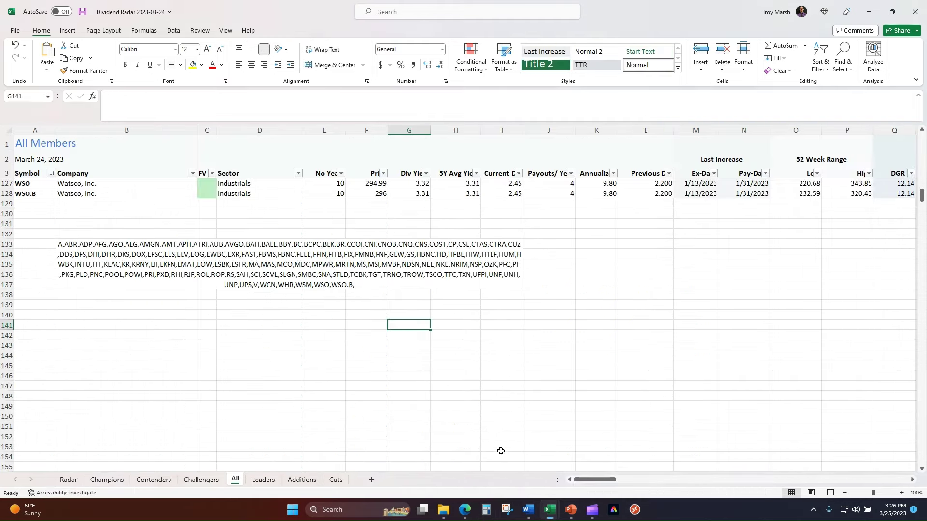
scroll(380, 239, up, 20)
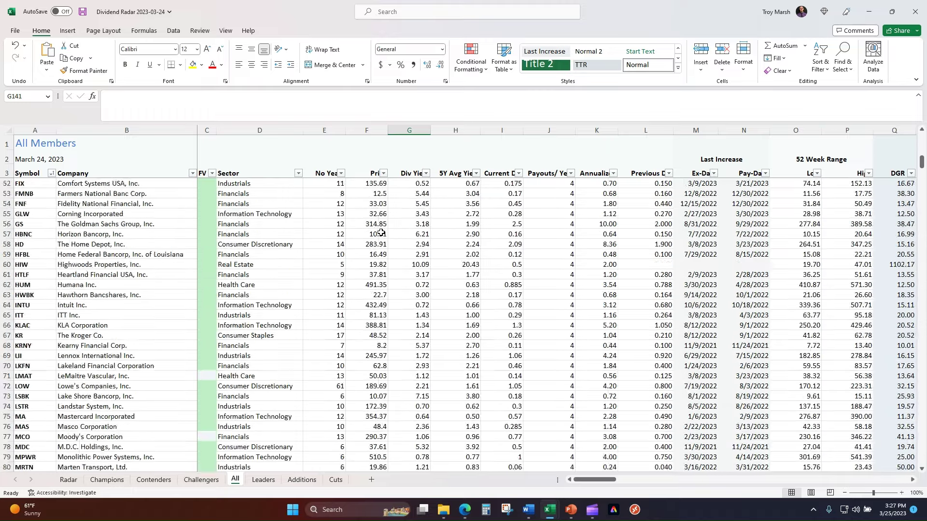
scroll(360, 208, up, 4)
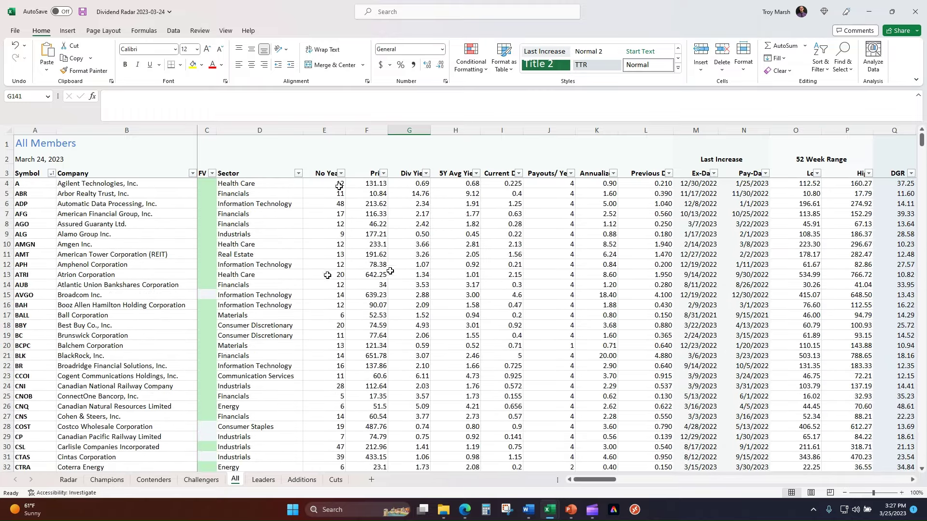
drag(615, 480, 642, 480)
drag(477, 184, 601, 436)
scroll(533, 333, down, 1)
scroll(532, 333, up, 1)
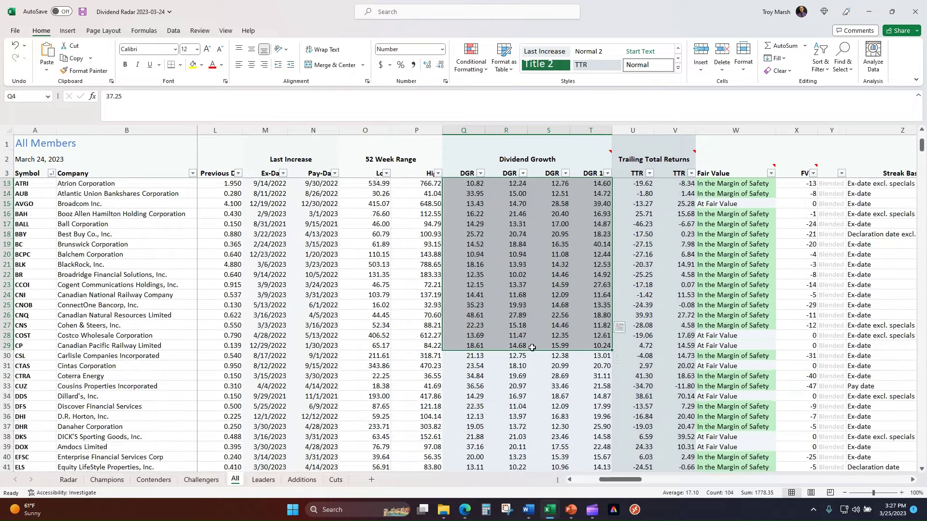
drag(622, 480, 575, 480)
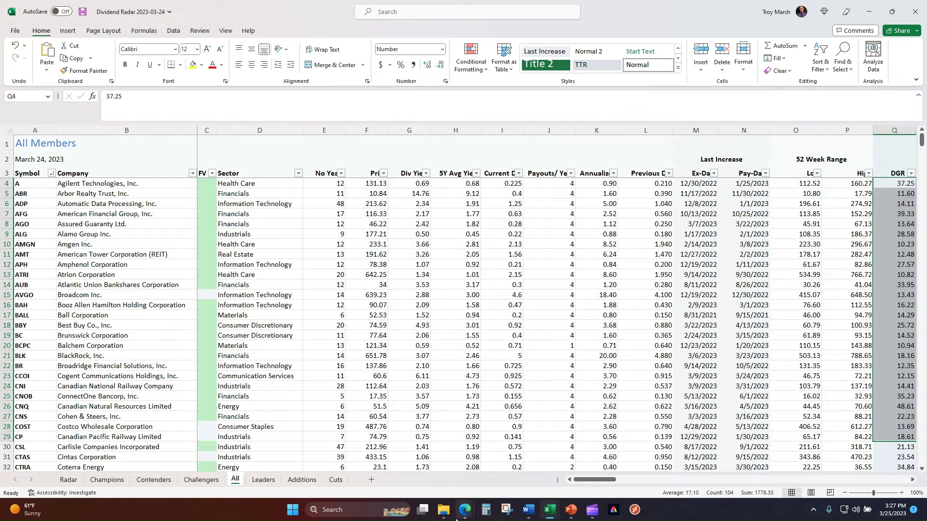
Step: Switch to Edge and open the Dividend Channel DRIP Returns Calculator from the YouTube Related research bookmarks in a new tab
mouse_move(465, 517)
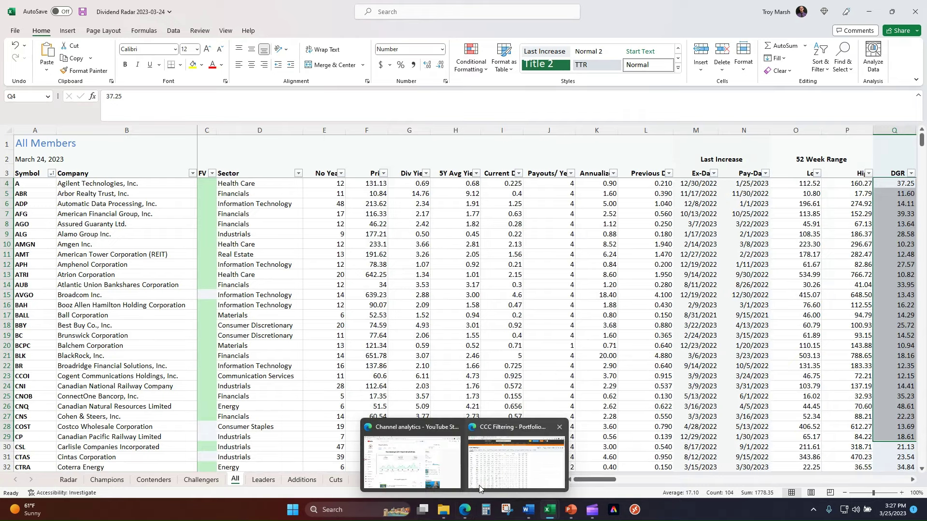
click(514, 462)
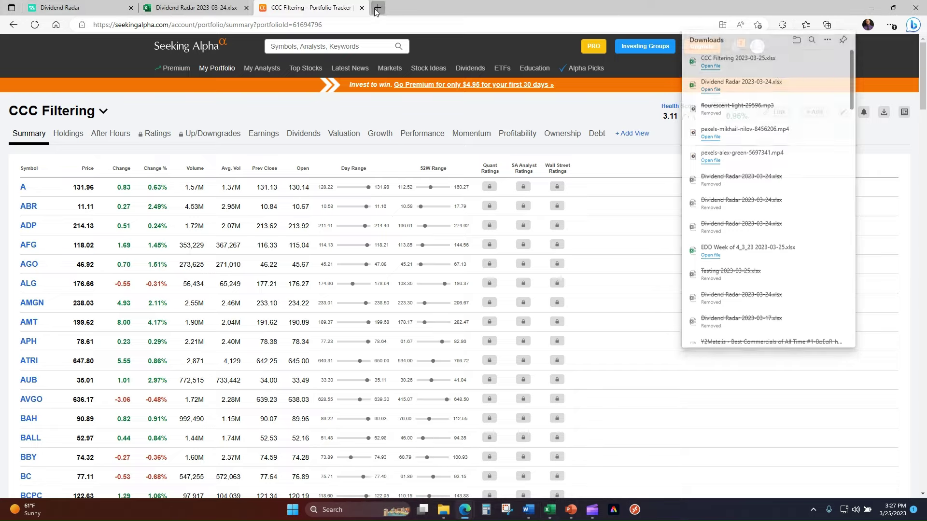
click(378, 7)
click(147, 40)
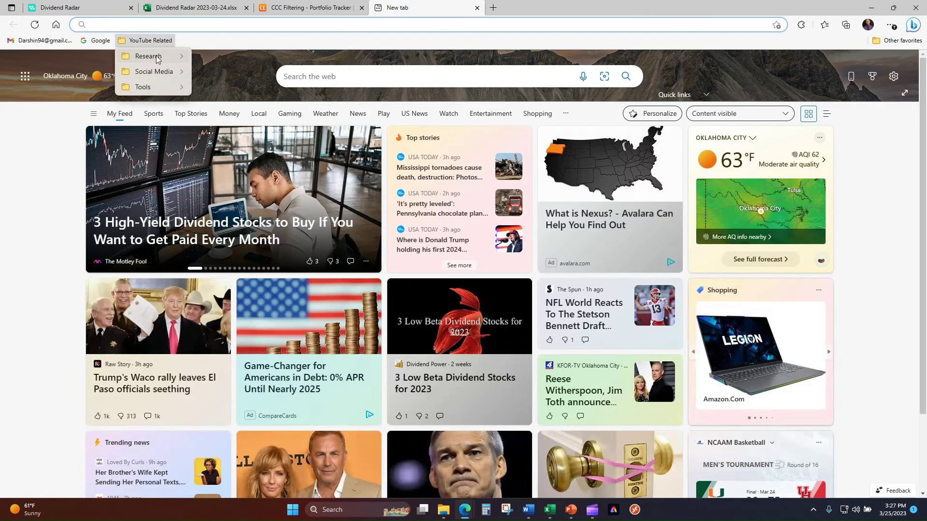
mouse_move(160, 57)
click(222, 87)
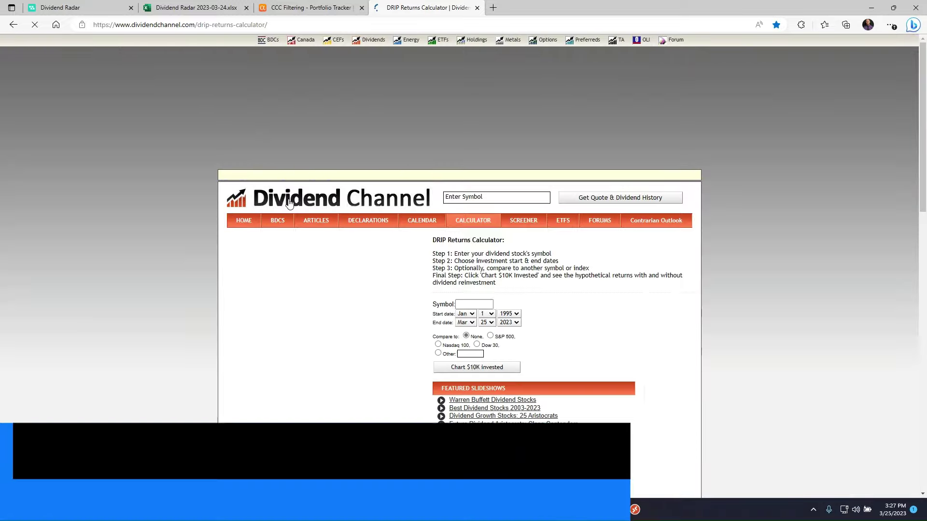
Step: Set up the DRIP Returns Calculator with symbol V and a start date of March 25, 2013, and chart $10K invested against the S&P 500
click(421, 303)
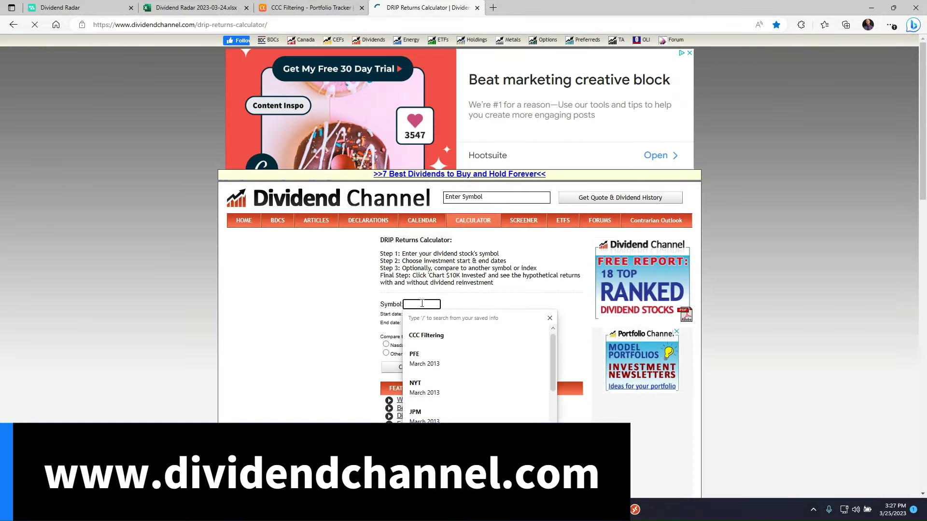
text(V)
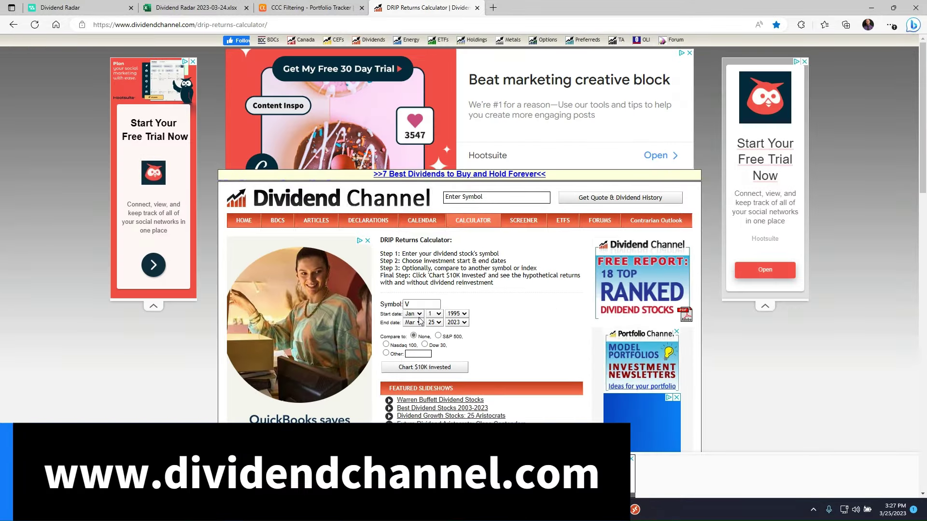
click(418, 314)
click(411, 339)
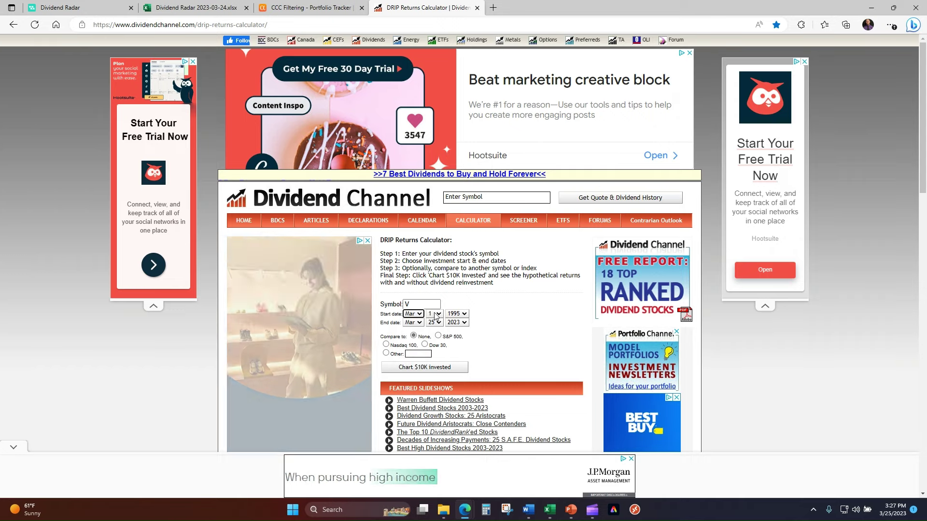
click(434, 314)
scroll(434, 411, down, 3)
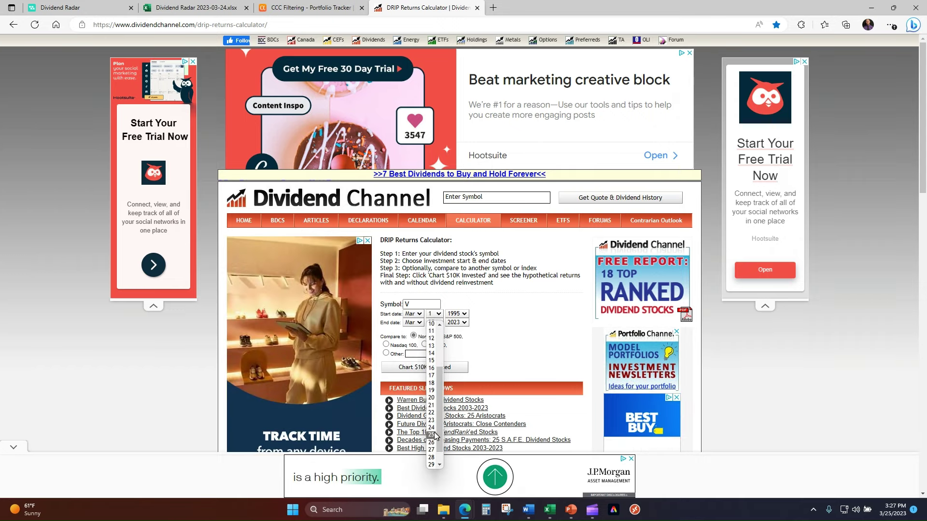
click(437, 434)
click(457, 313)
scroll(459, 345, down, 2)
scroll(459, 345, down, 1)
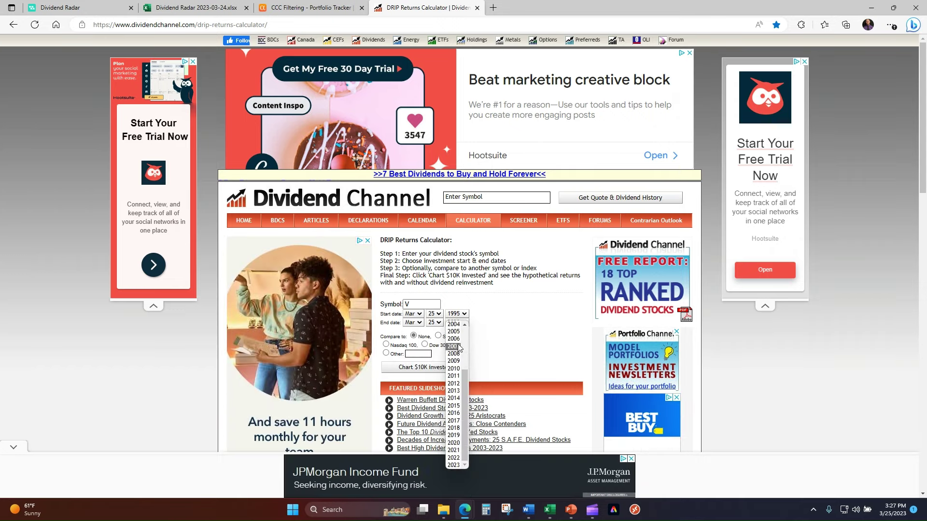
click(454, 390)
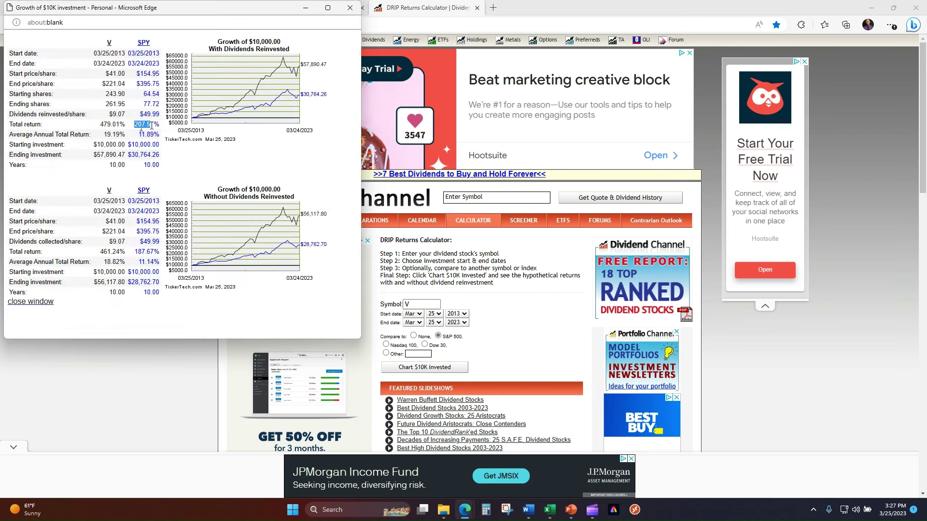
Step: Review SPY's total return beside V's in the $10K growth results and close the results window
drag(150, 126, 160, 125)
click(349, 8)
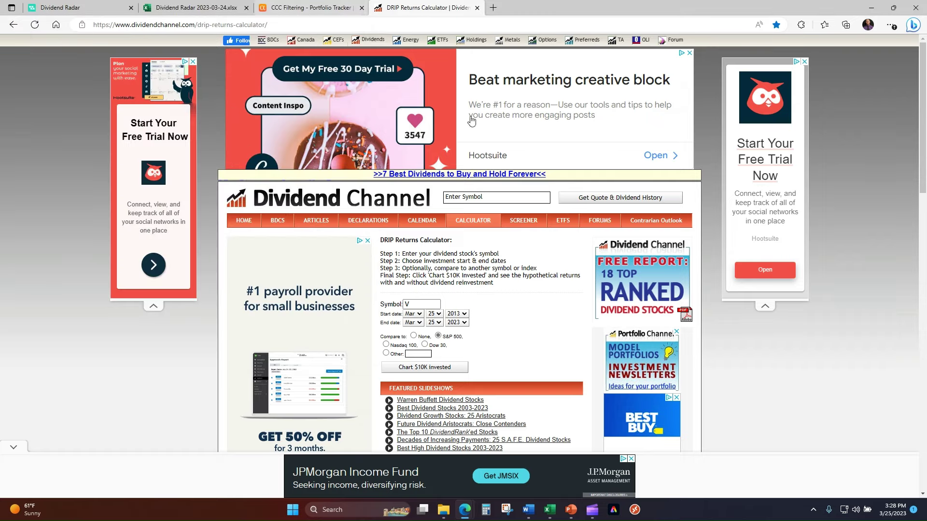
Step: Switch back to the Dividend Radar workbook and insert a blank column before the Ex-Date column on the All sheet
click(871, 7)
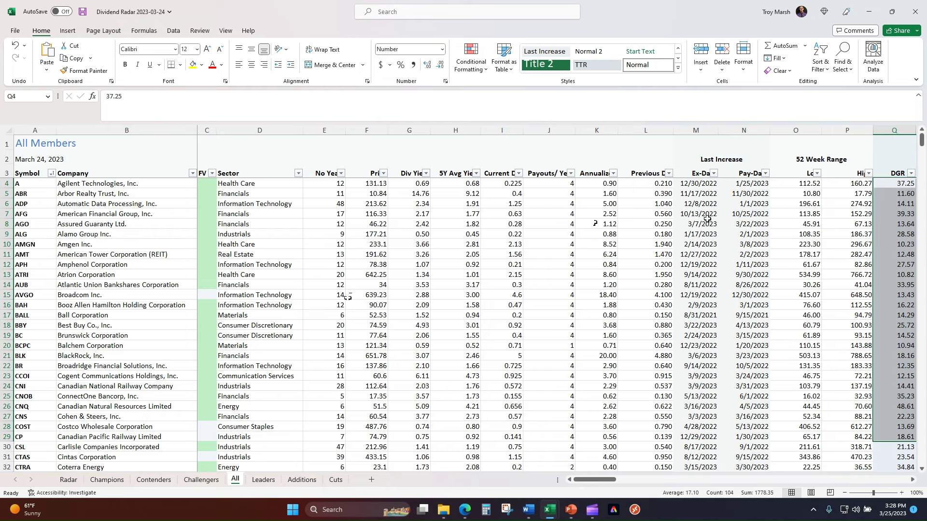
click(669, 242)
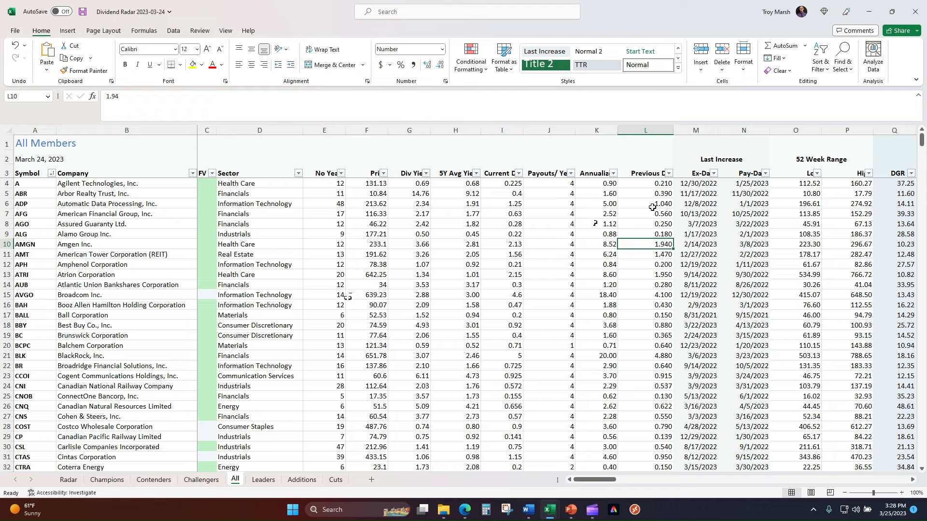
click(697, 131)
right_click(697, 135)
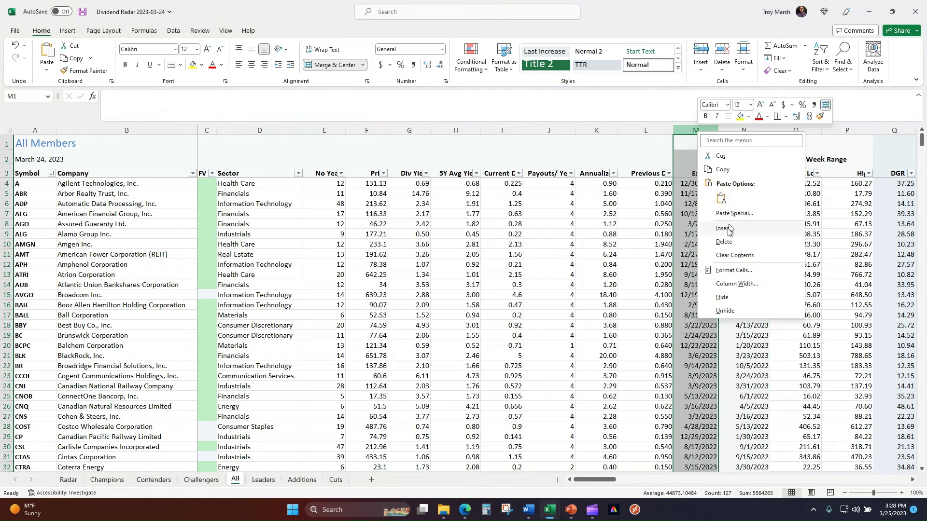
click(722, 228)
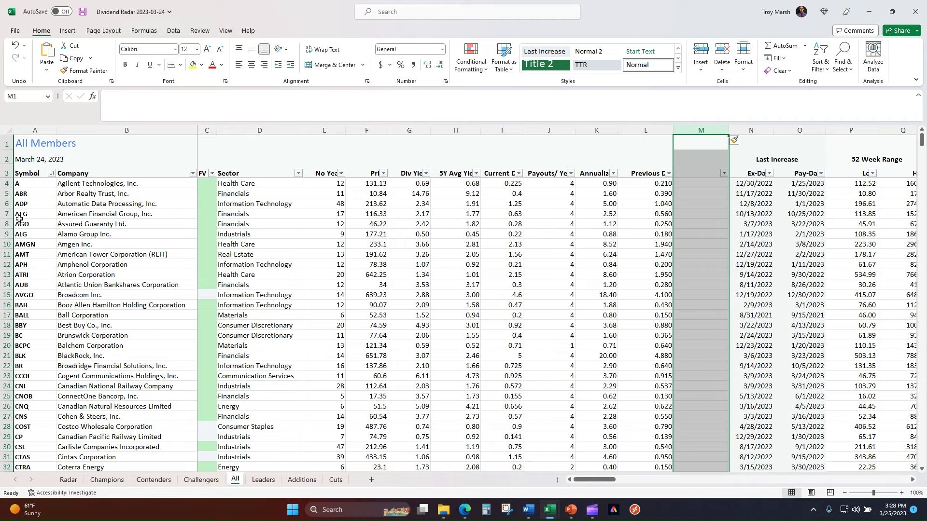
Step: Compare the Dividend Radar symbols with the CCC Filtering workbook's Performance sheet and review its Symbol and 10Y Total Return columns
drag(22, 186, 23, 457)
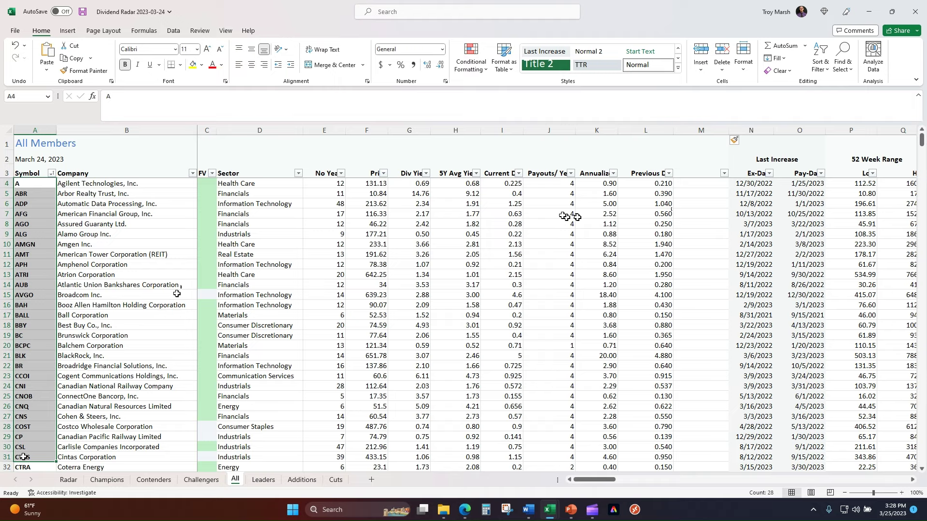
mouse_move(549, 510)
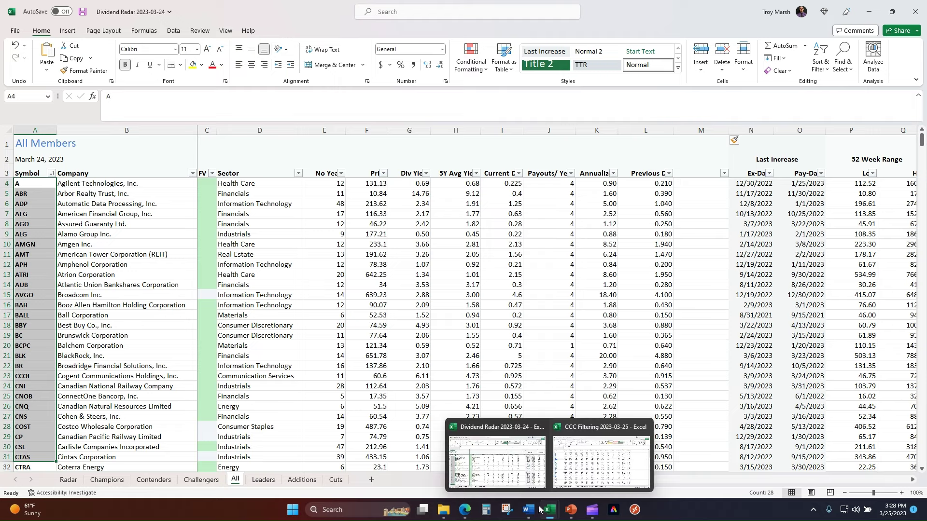
click(571, 472)
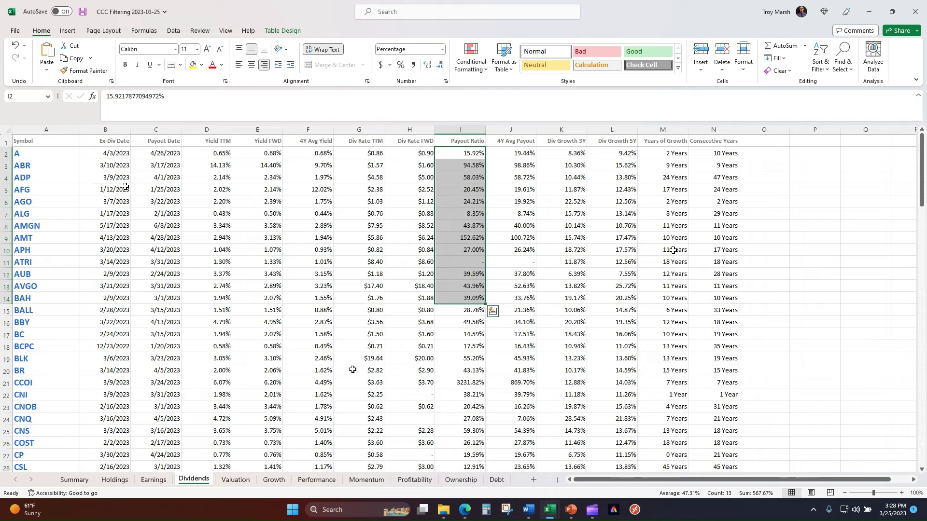
click(317, 479)
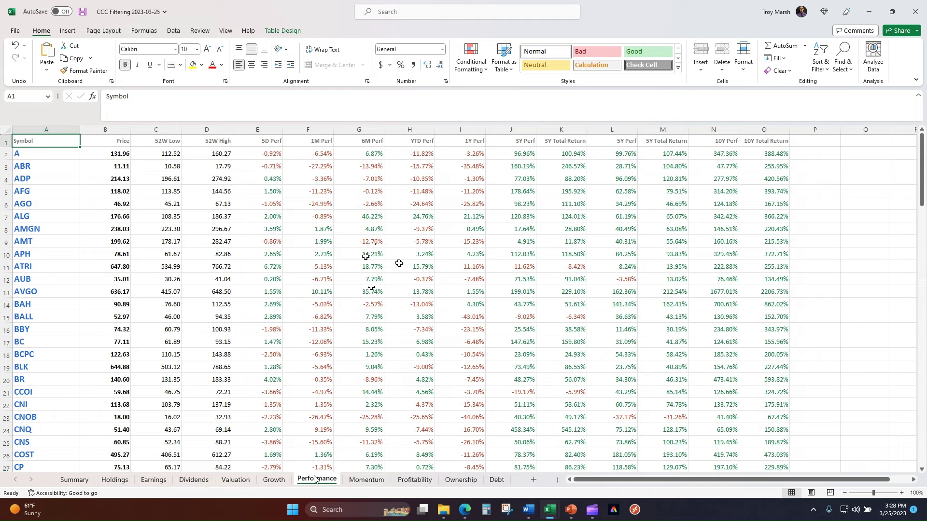
drag(772, 149, 775, 280)
click(765, 227)
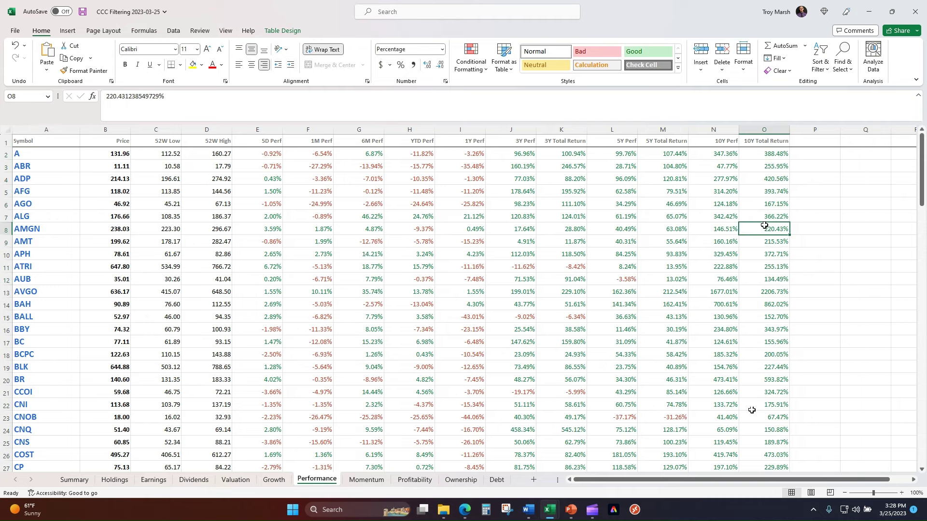
click(51, 187)
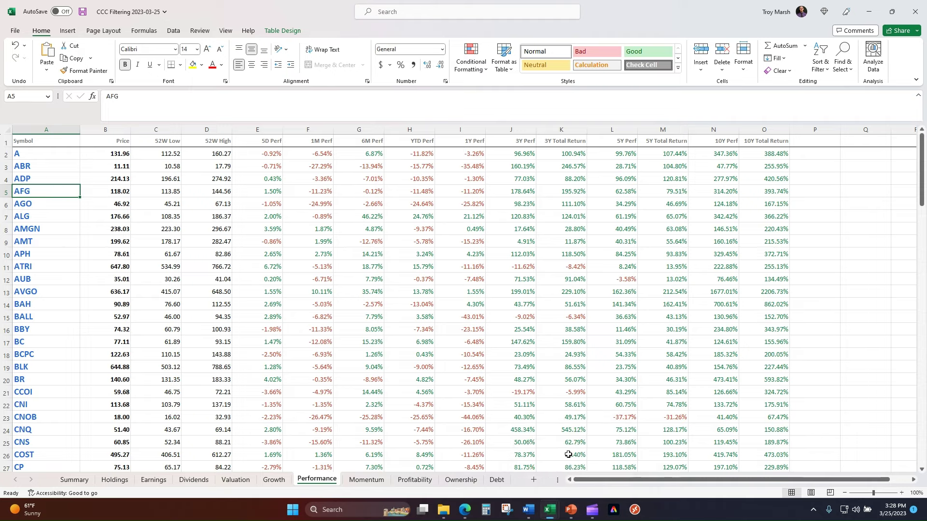
Step: Switch back to the Dividend Radar workbook and enter the header 10 YR Return in cell M3 of the blank column
mouse_move(547, 506)
click(529, 483)
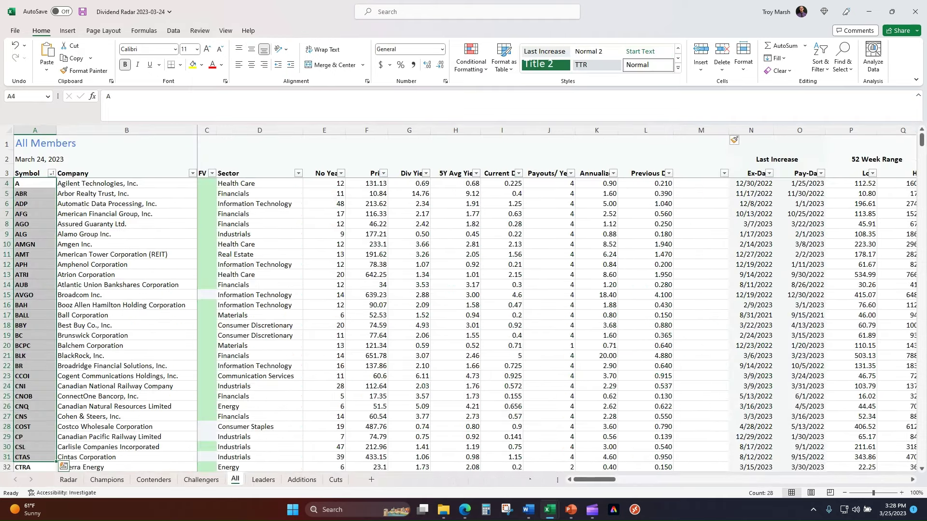
click(539, 317)
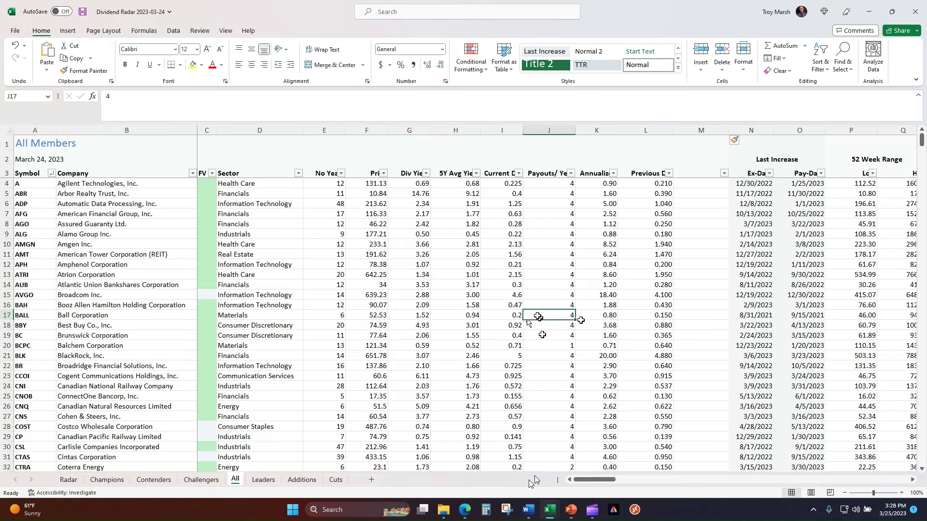
click(682, 169)
text(10 Y)
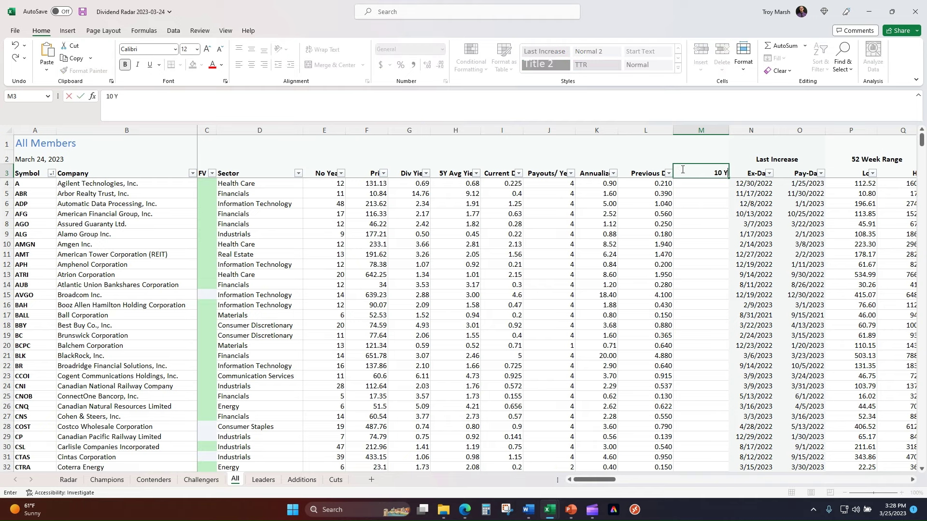
text(R Return)
key(Return)
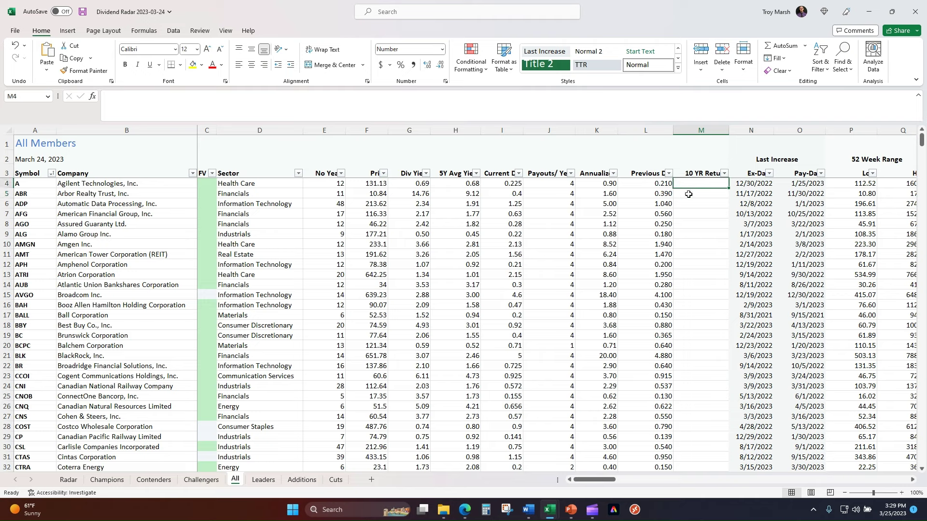
Step: Start a VLOOKUP formula in M4 with the symbols in A4:A128 as the lookup values
text(=vlo)
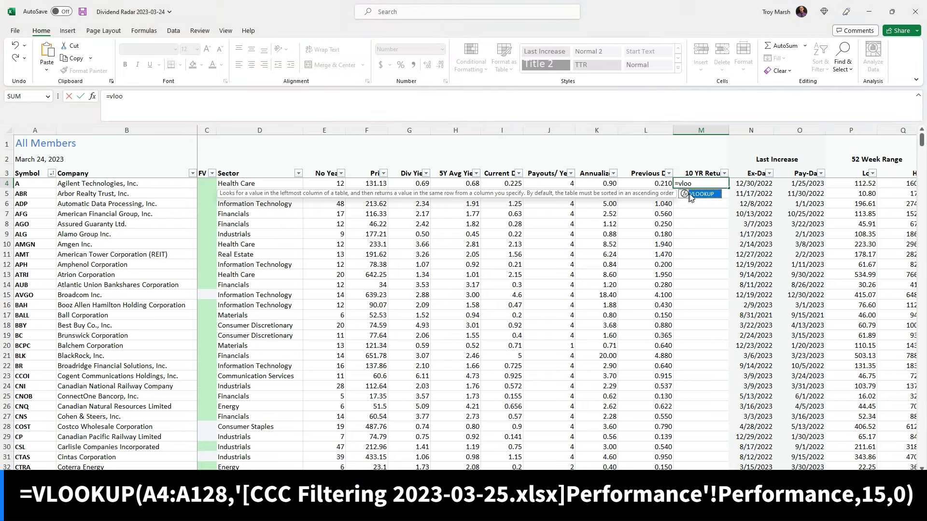
text(o)
double_click(701, 194)
click(40, 186)
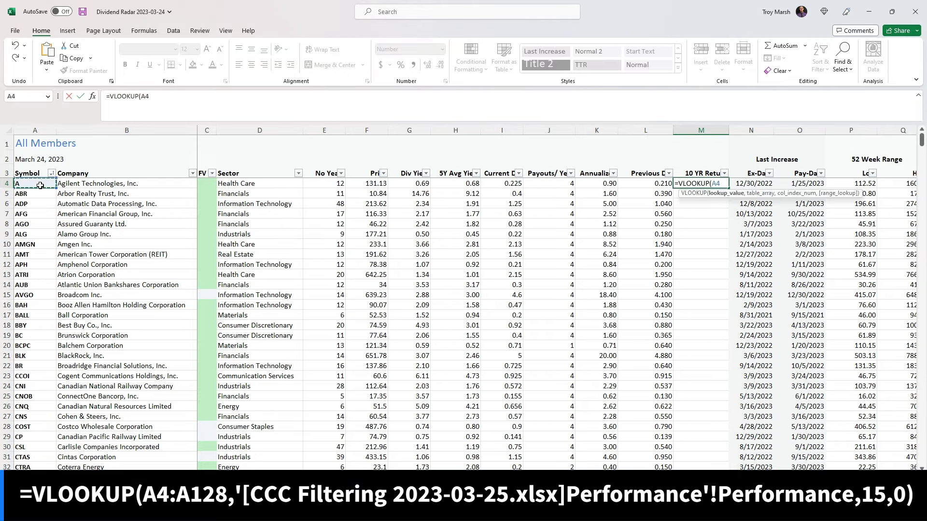
key(ctrl+shift+Down)
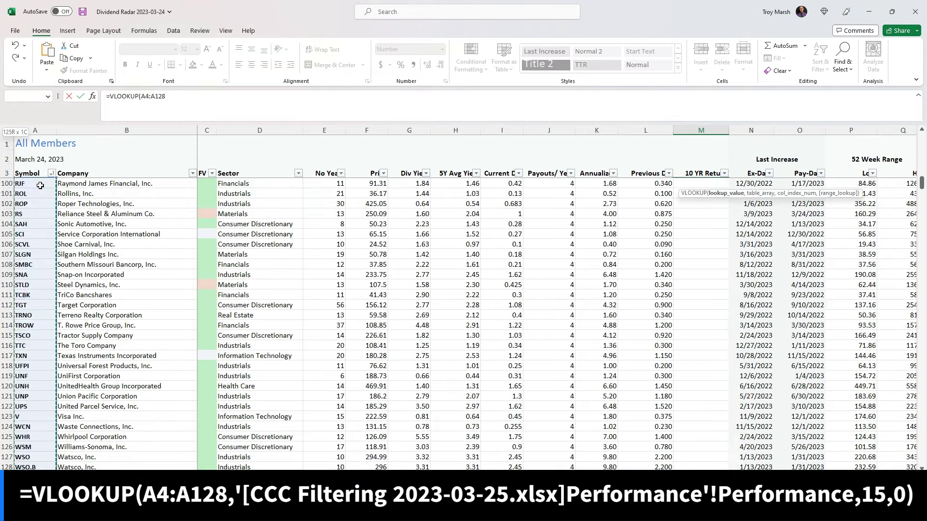
text(,)
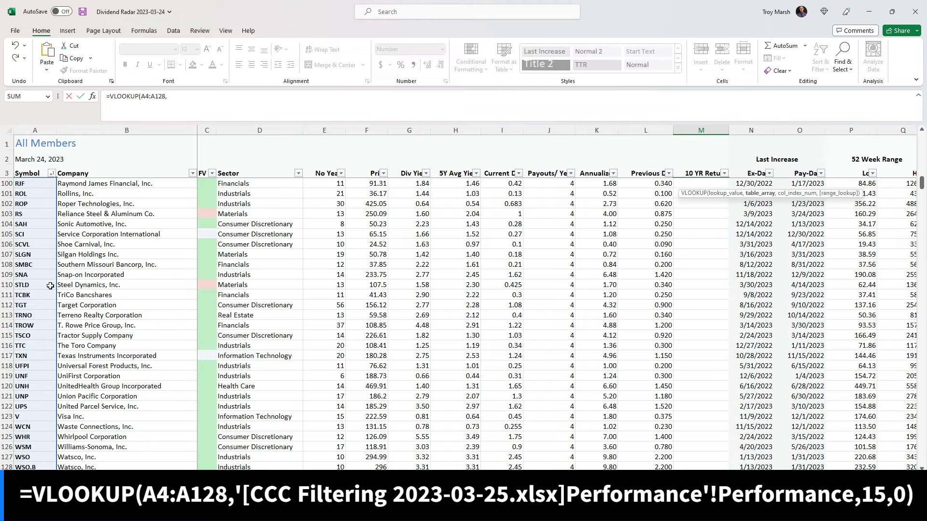
Step: Complete the VLOOKUP with the CCC Filtering workbook's Performance table data as the table array, column index 15 and range lookup 0
key(super+5)
key(super+5)
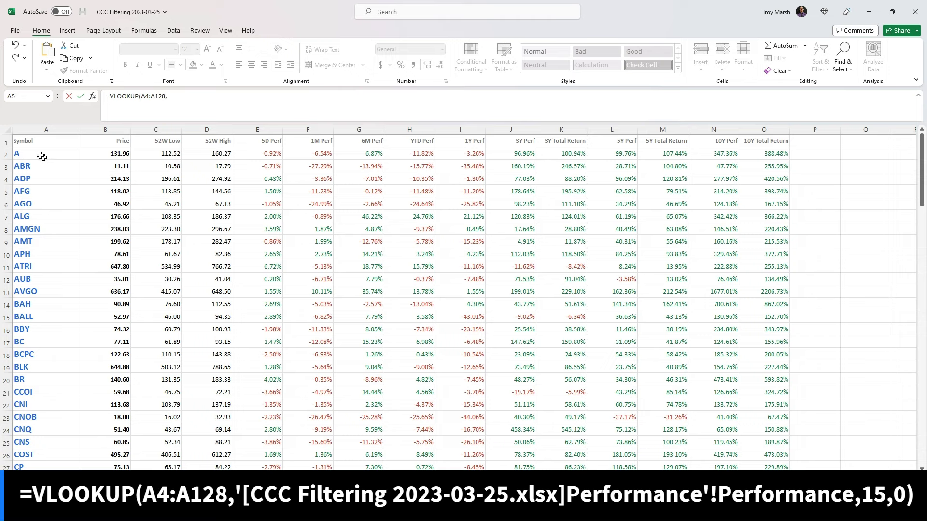
mouse_move(41, 156)
mouse_down()
mouse_move(585, 175)
mouse_move(774, 156)
mouse_up()
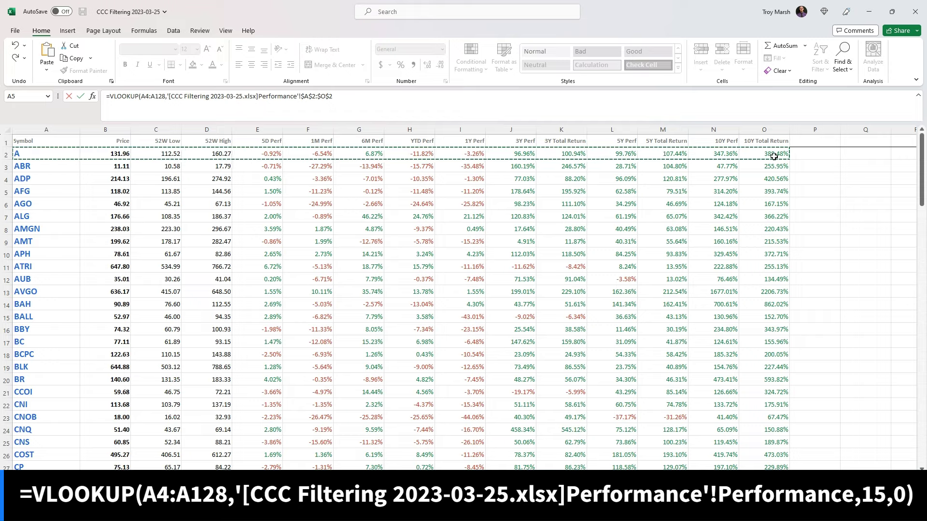
key(ctrl+shift+Down)
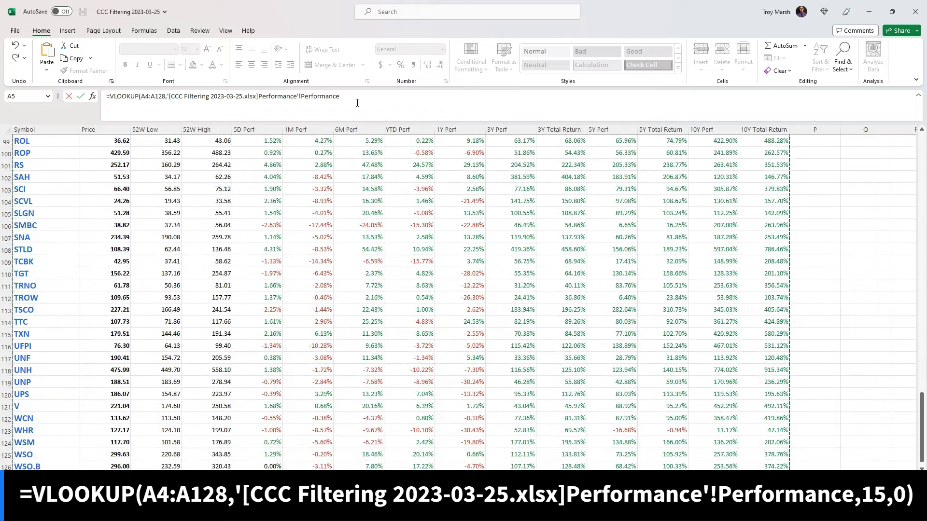
click(357, 102)
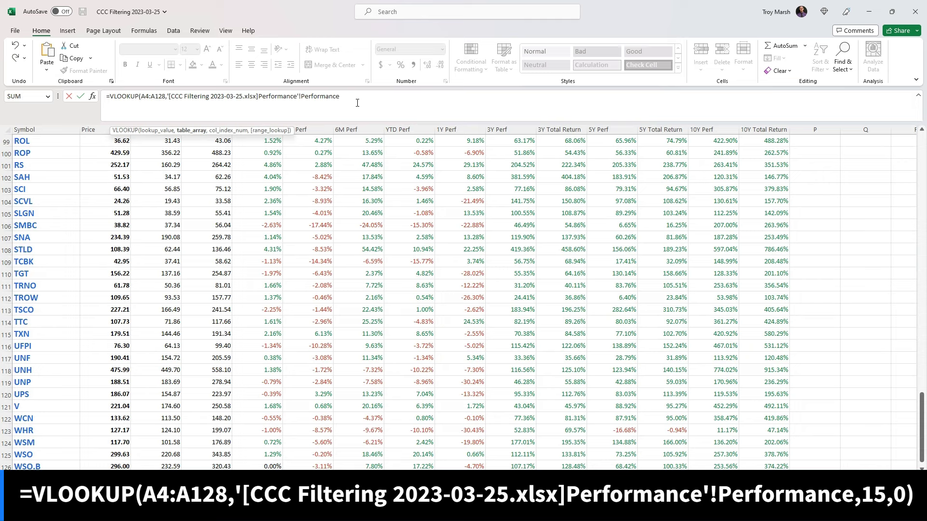
text(,15,0)
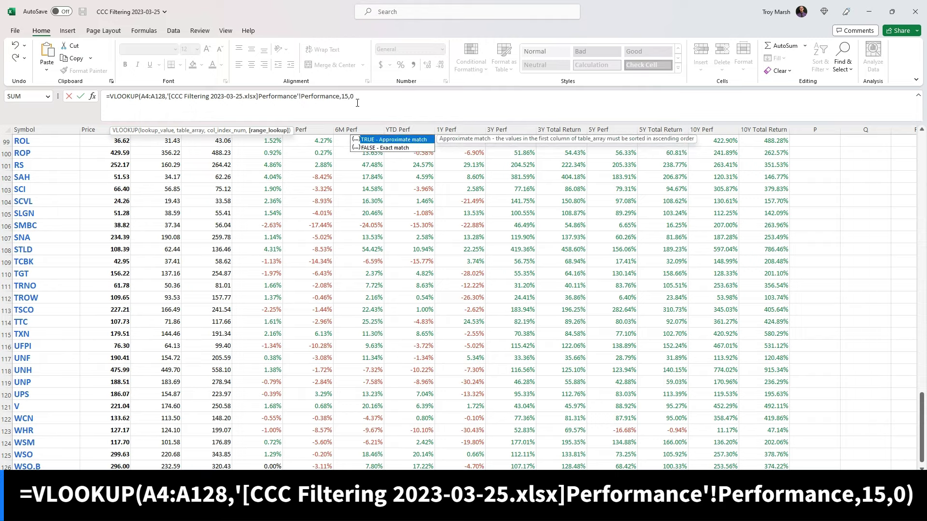
text())
key(Return)
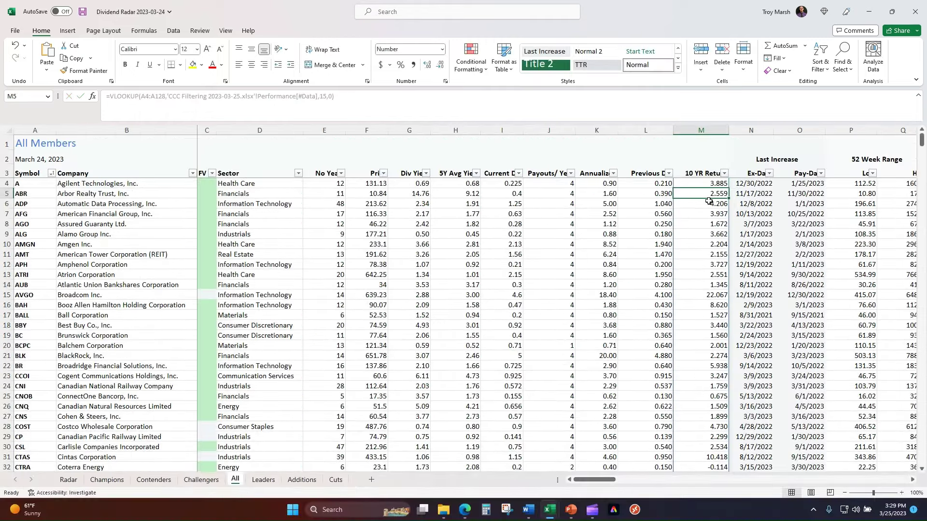
Step: Copy all the 10 YR Return formula results and paste them in place as values only
click(713, 185)
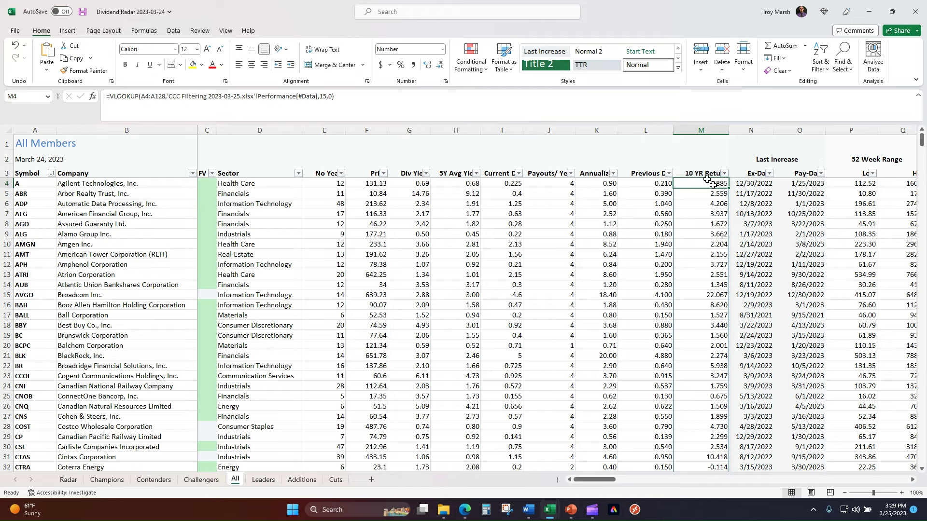
key(ctrl+shift+Down)
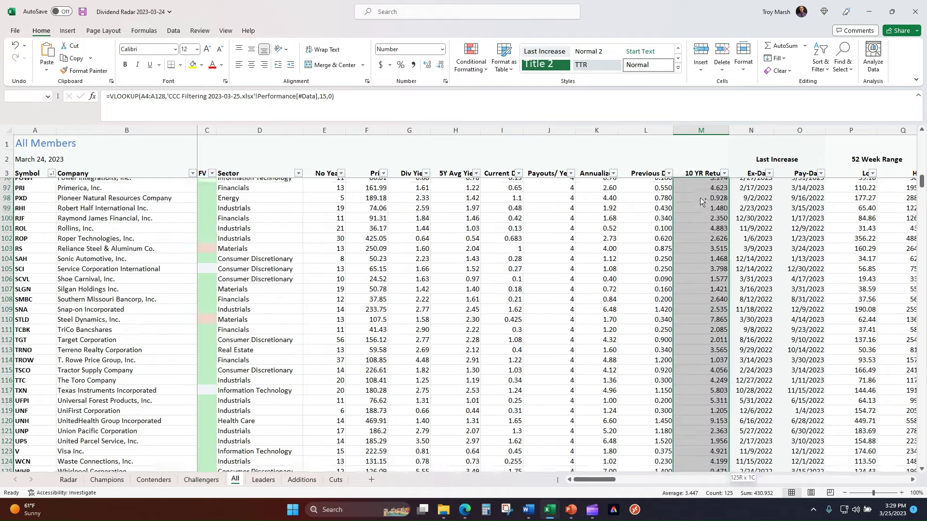
right_click(700, 202)
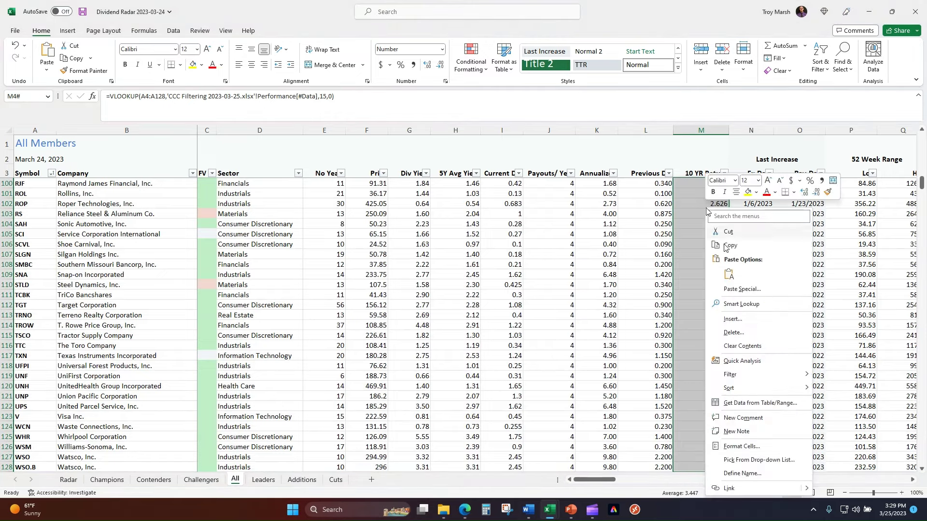
click(715, 231)
scroll(715, 245, up, 6)
scroll(715, 244, up, 20)
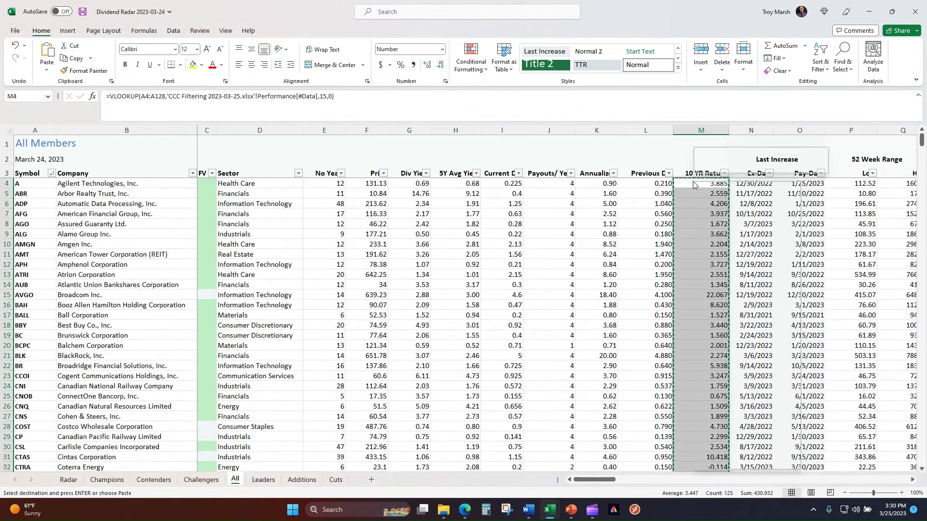
right_click(693, 181)
click(731, 250)
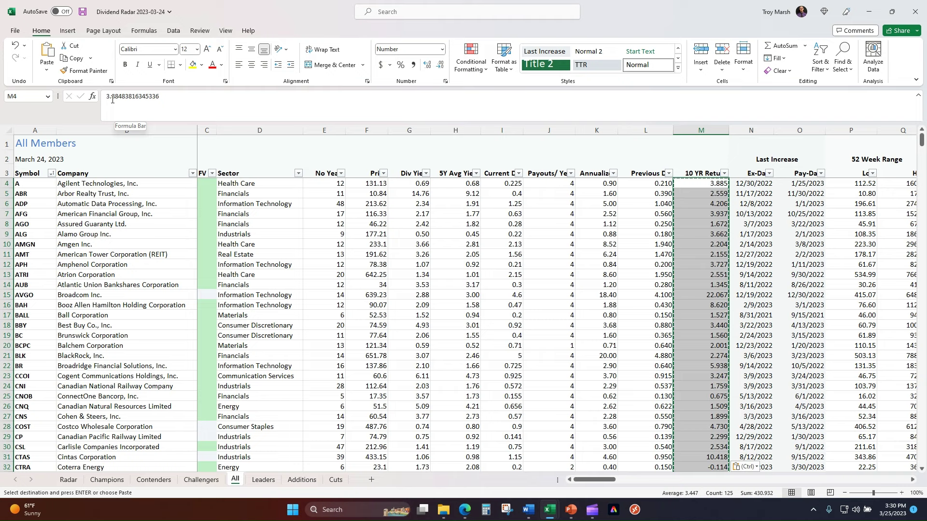
Step: Check the contents of the first few 10 YR Return cells to see whether they hold plain values instead of formulas
click(697, 200)
key(Down)
key(Down)
key(Down)
key(Down)
key(Up)
key(Up)
key(Up)
key(Up)
key(Up)
key(Up)
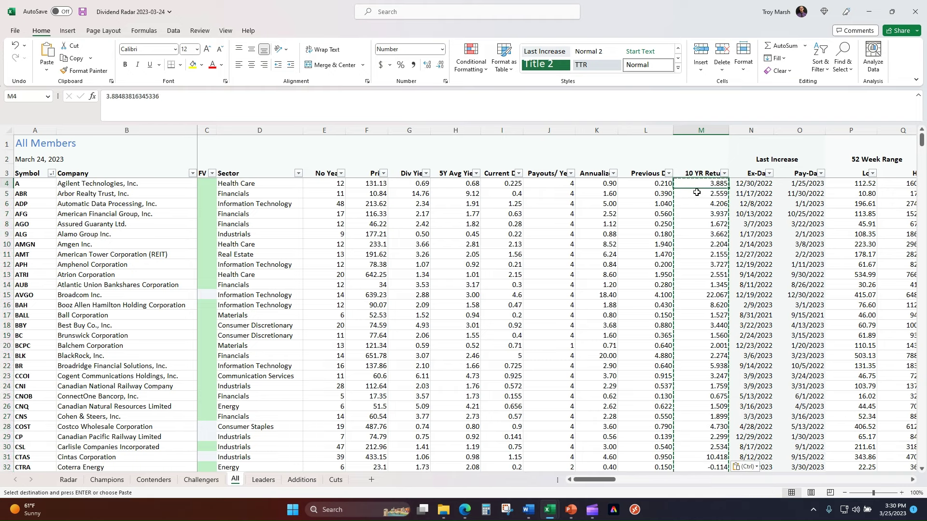
Step: Format all the 10 YR Return values as percentages with two decimal places
key(ctrl+shift+Down)
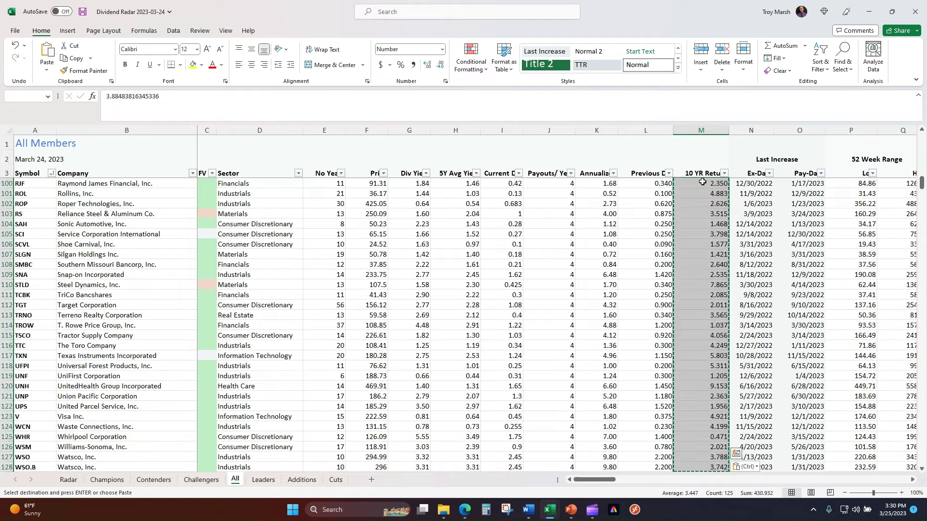
click(400, 68)
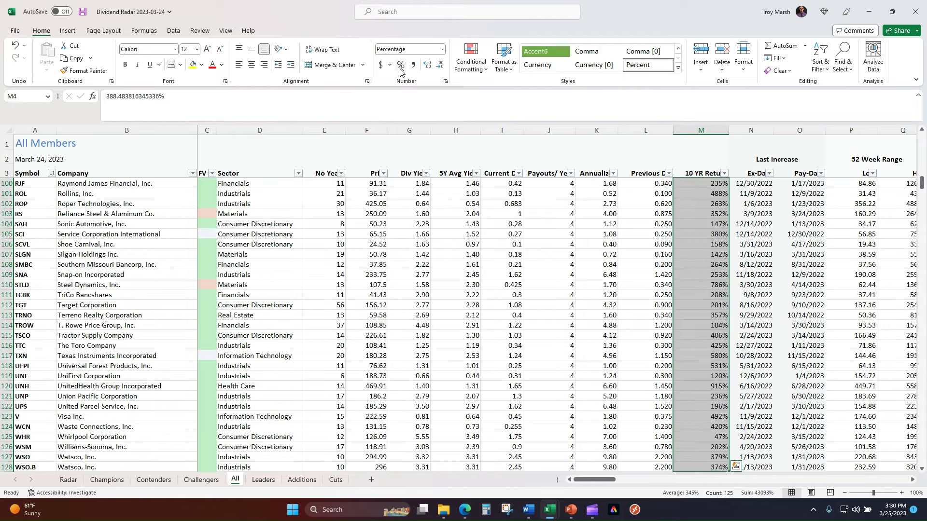
click(428, 68)
click(428, 68)
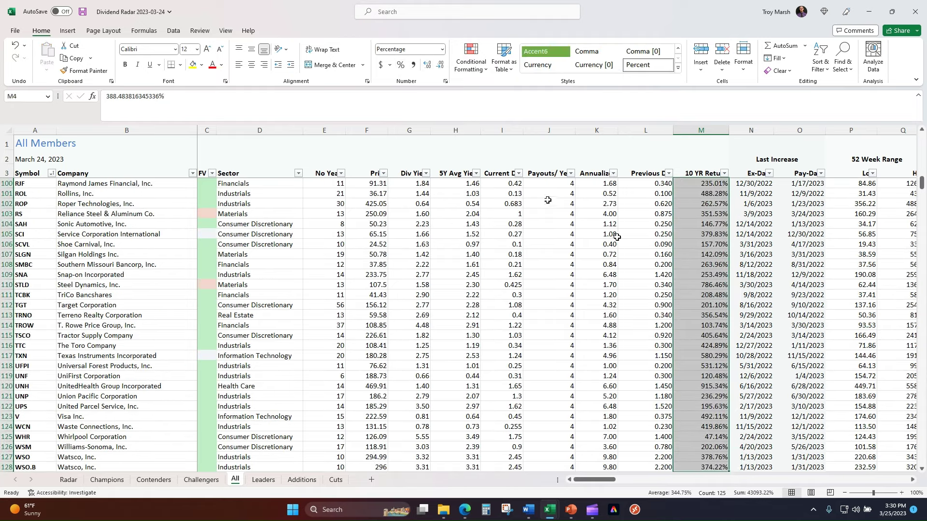
Step: Filter the 10 YR Return column to companies with returns greater than or equal to 200%
scroll(644, 225, up, 20)
scroll(643, 226, up, 5)
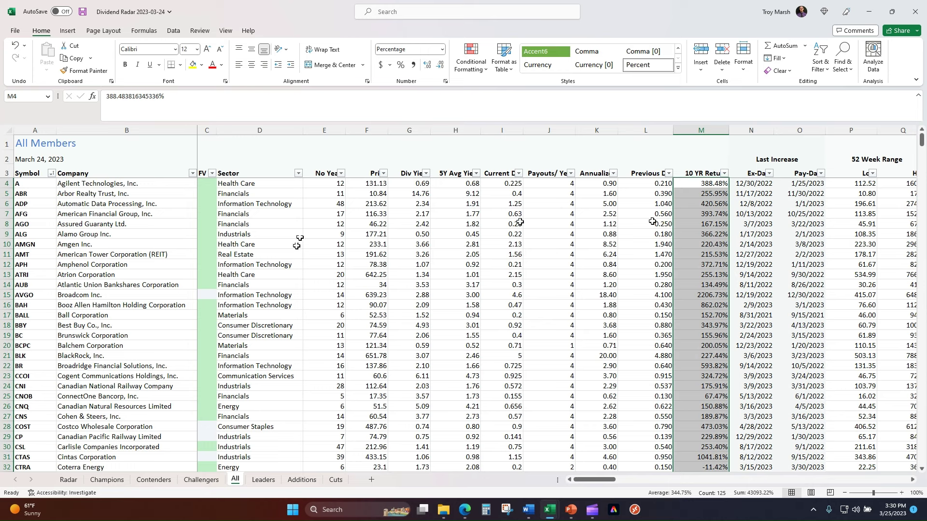
click(724, 173)
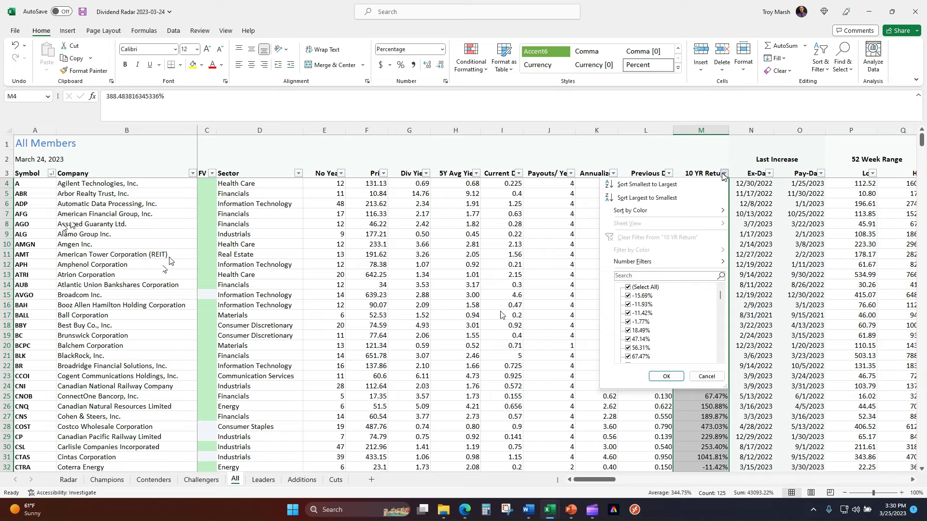
mouse_move(638, 268)
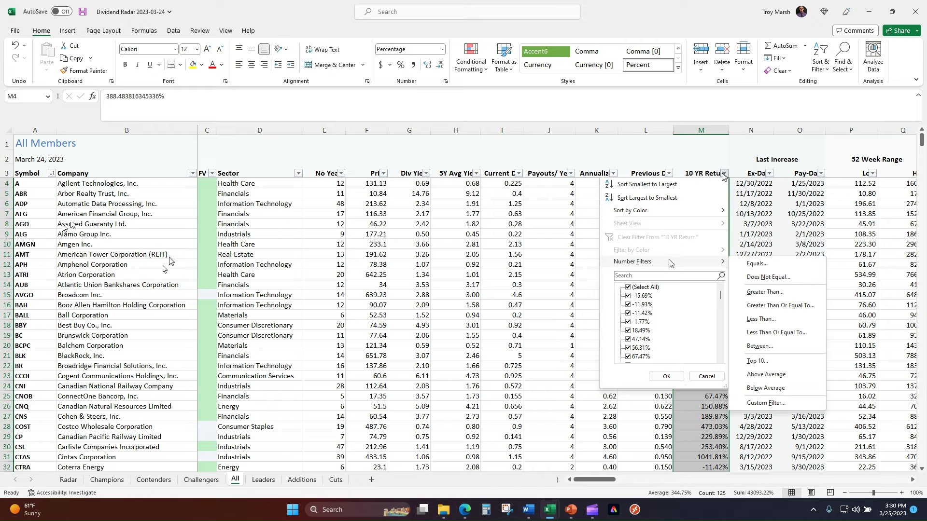
click(792, 306)
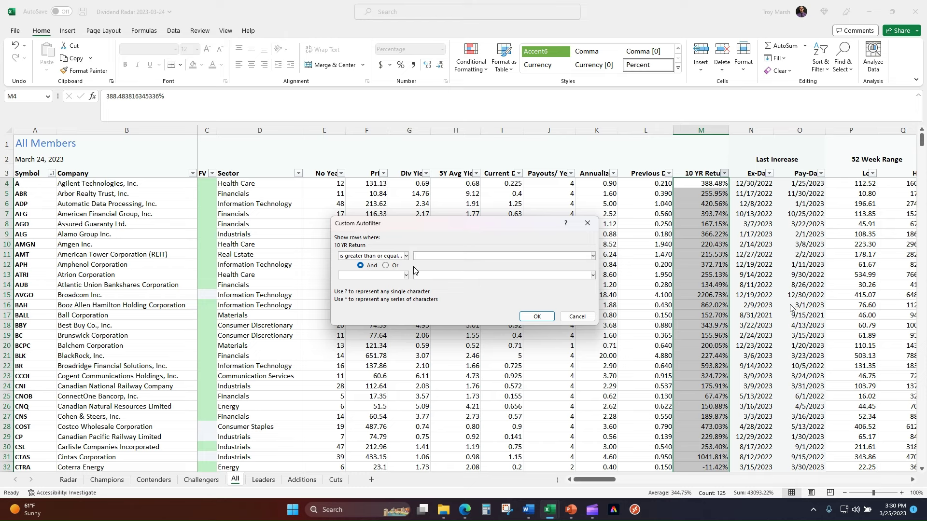
text(200.)
click(536, 317)
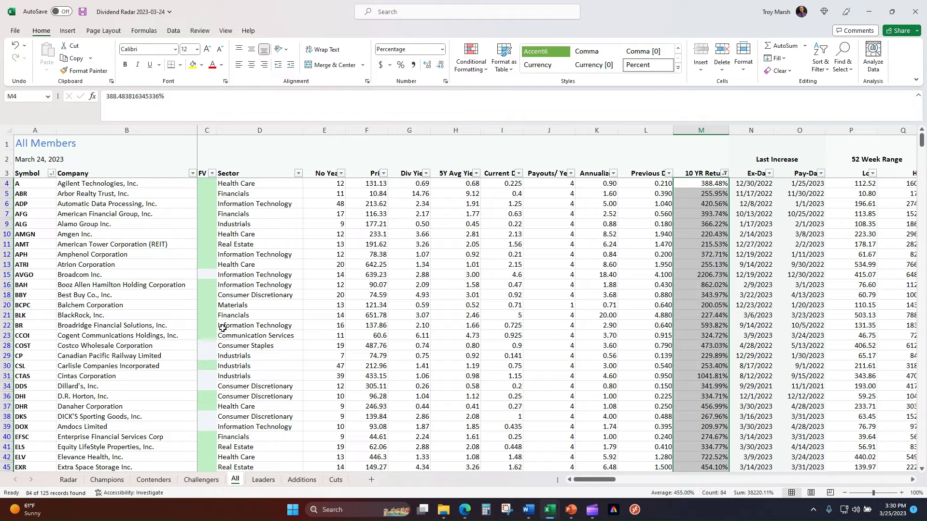
Step: Look through the filtered companies and limit the Sector column to Real Estate only
scroll(202, 313, down, 5)
scroll(205, 311, down, 11)
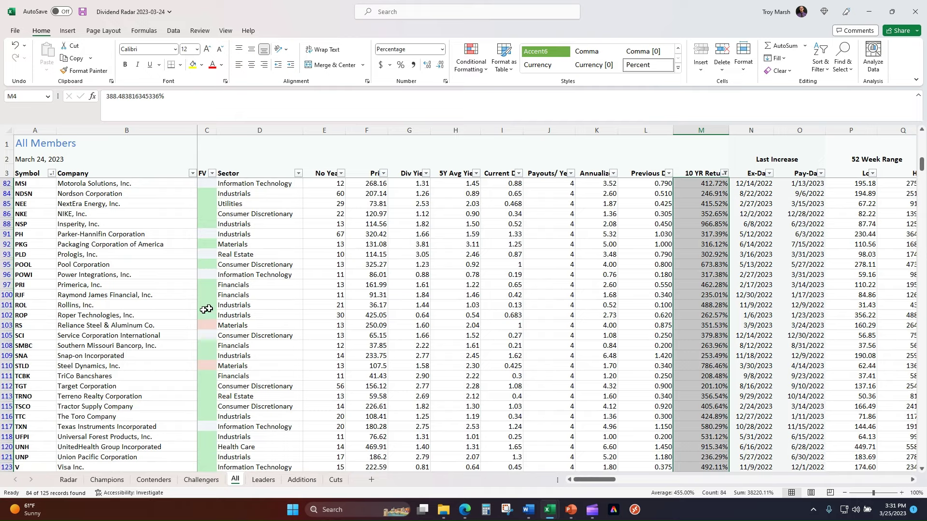
scroll(328, 309, up, 7)
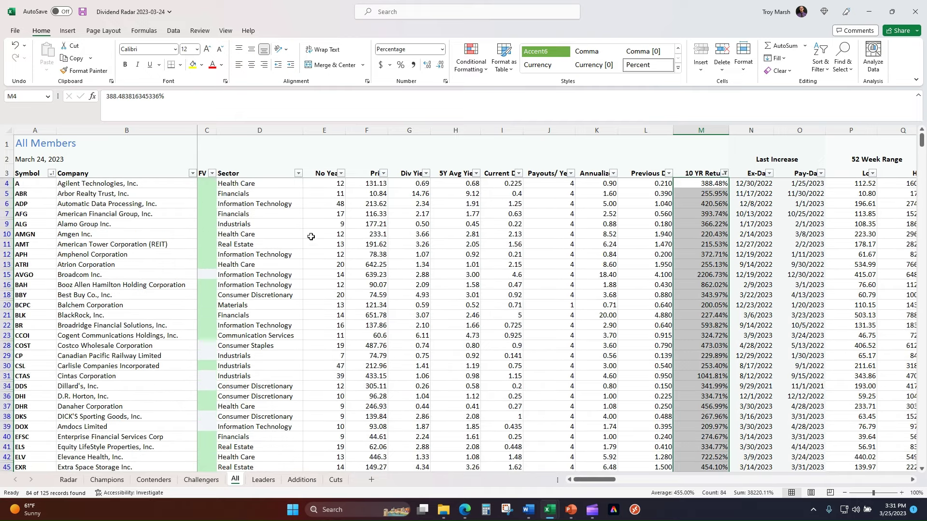
click(298, 174)
scroll(244, 306, down, 1)
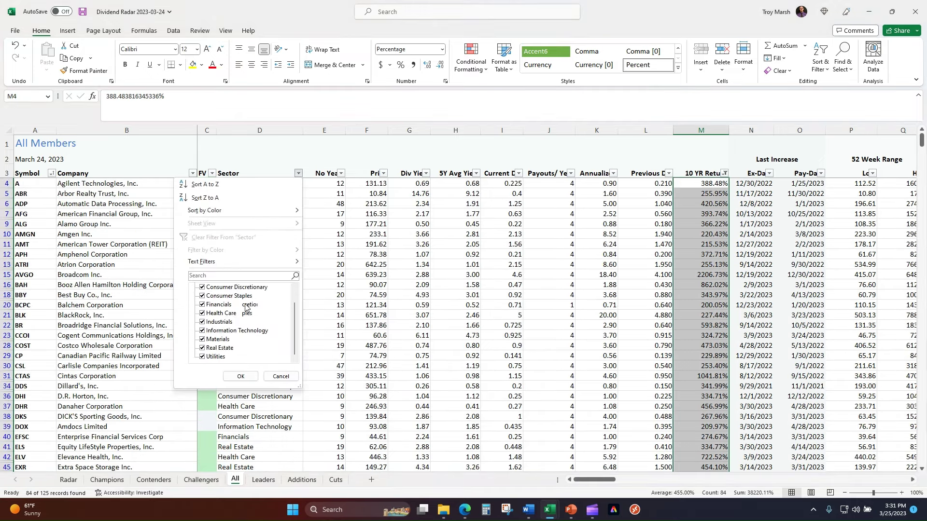
scroll(247, 310, up, 1)
scroll(247, 311, down, 1)
scroll(248, 311, up, 1)
click(207, 288)
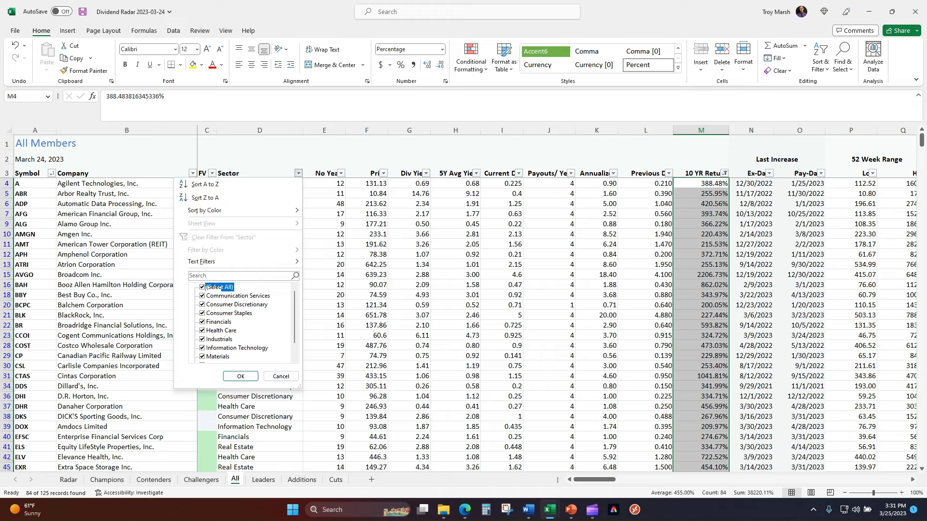
scroll(217, 321, down, 1)
scroll(219, 328, up, 1)
scroll(218, 352, down, 1)
click(218, 352)
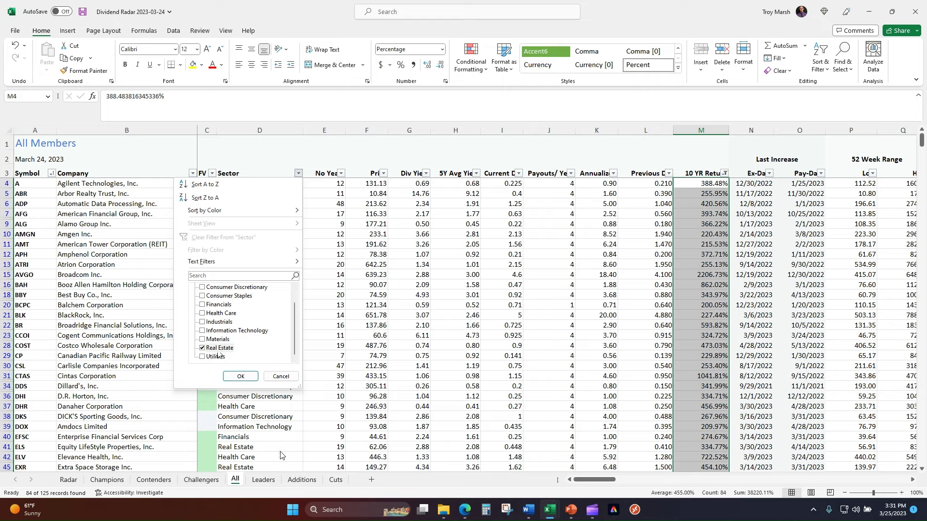
click(241, 376)
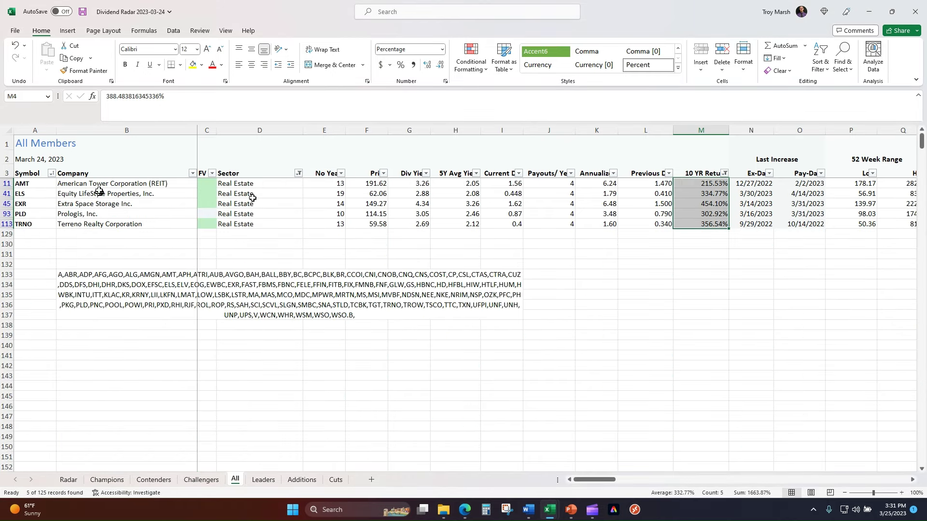
Step: Compare the Real Estate companies' dividend yields, 10 YR returns, dividend growth rates and fair value ratings, especially Extra Space Storage
click(408, 214)
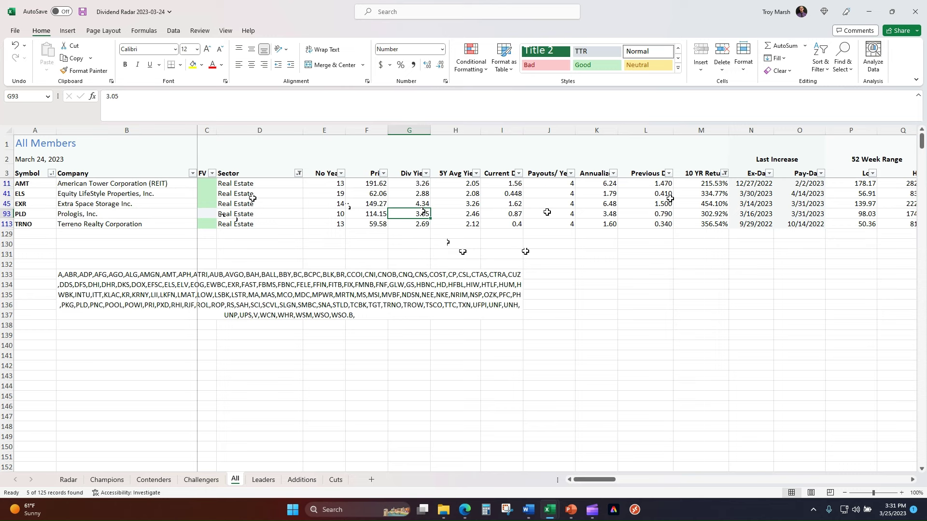
click(708, 184)
click(709, 203)
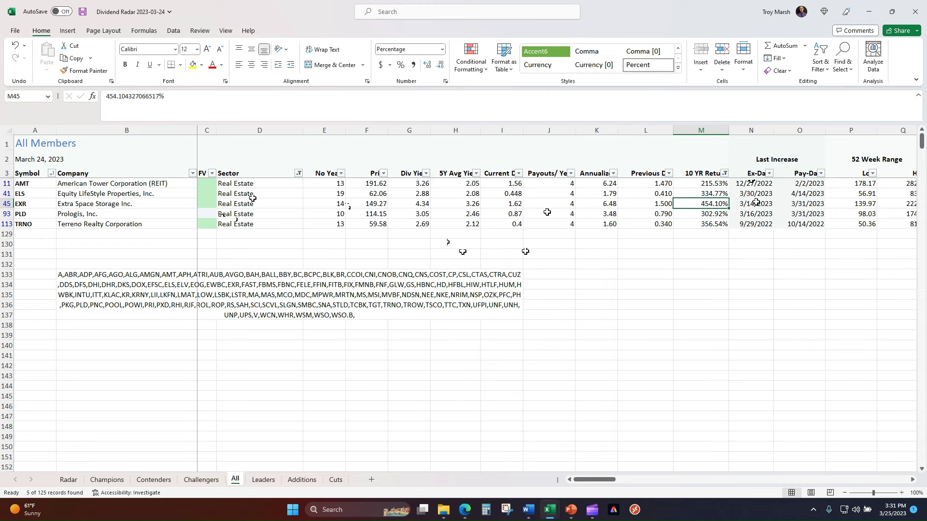
drag(605, 480, 632, 480)
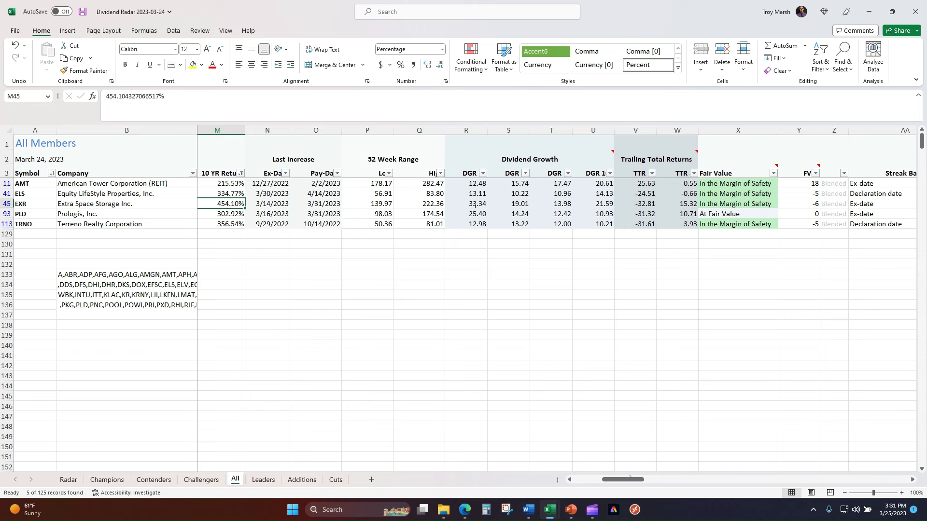
drag(475, 203, 593, 206)
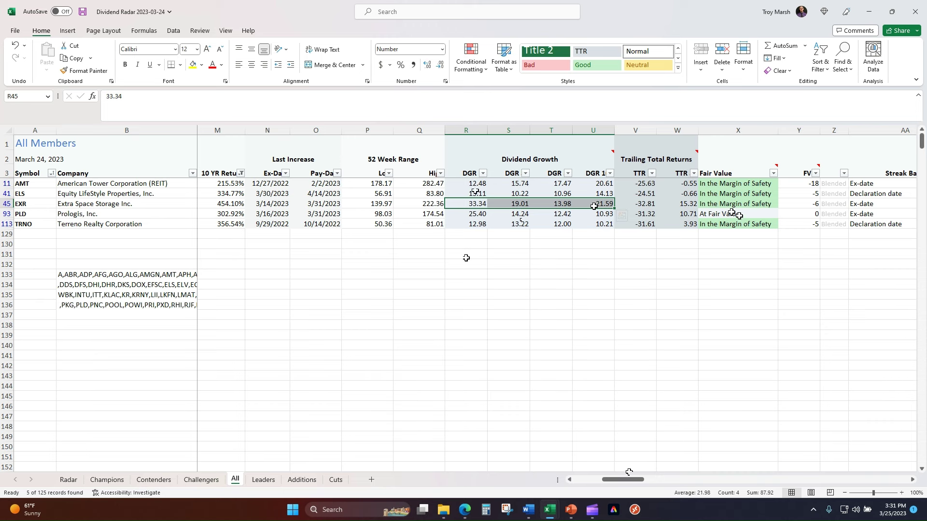
mouse_move(753, 166)
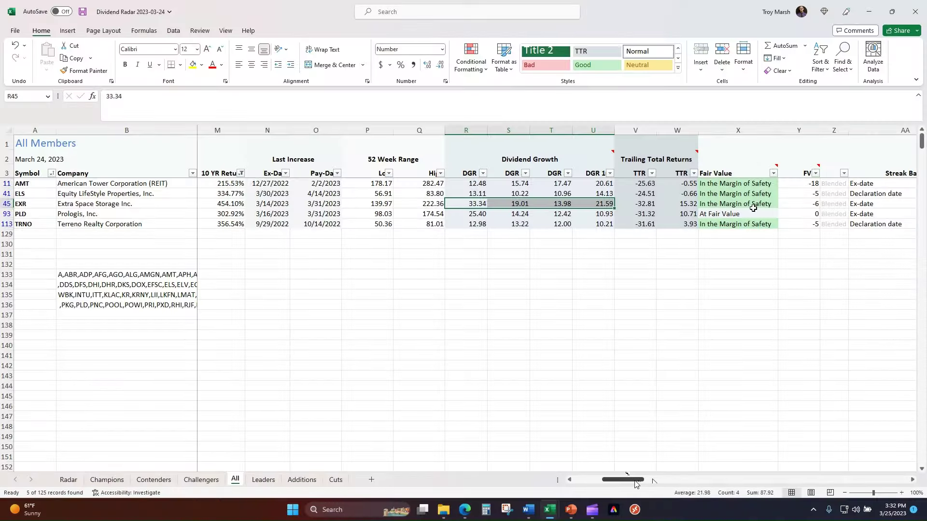
mouse_move(636, 480)
mouse_down()
mouse_move(686, 482)
mouse_move(603, 482)
mouse_up()
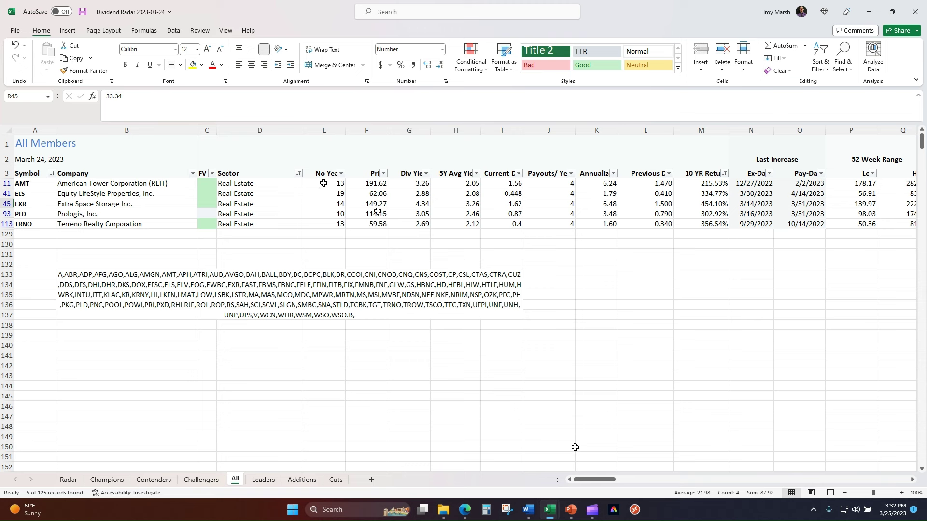
click(299, 173)
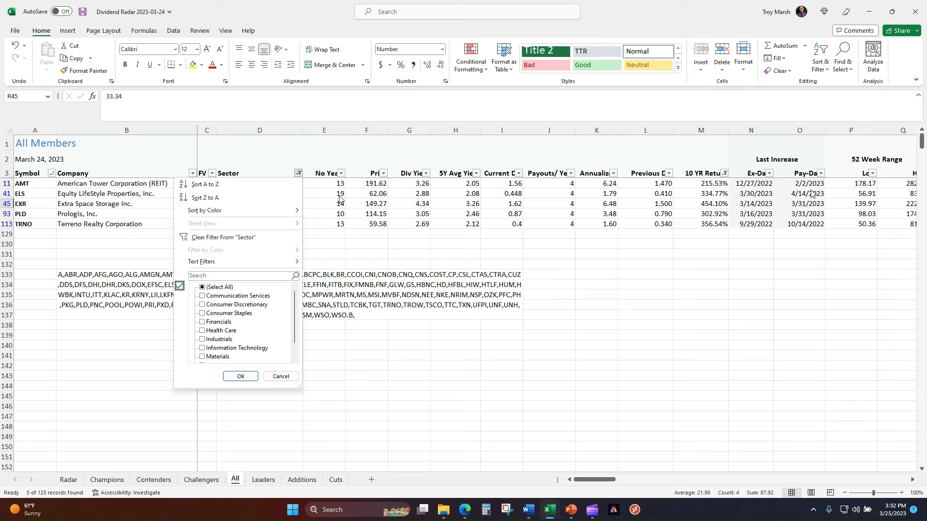
drag(592, 478, 614, 479)
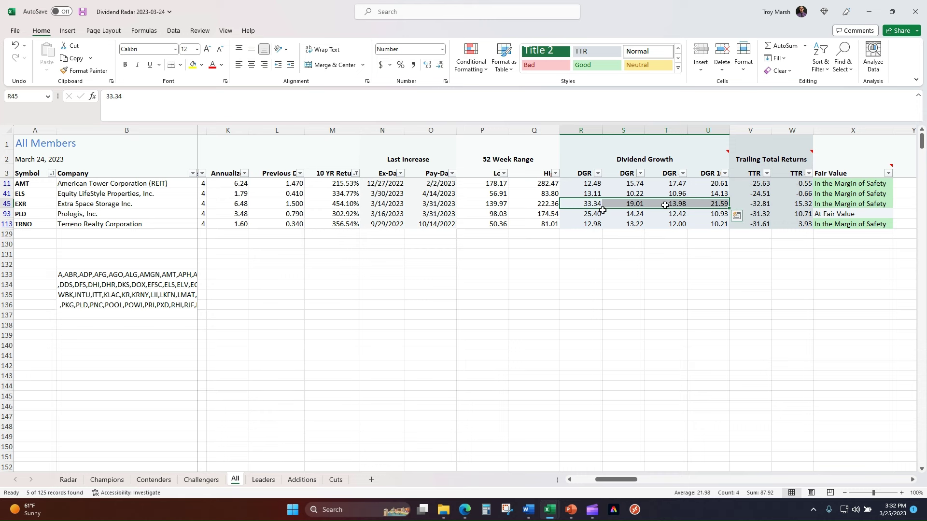
drag(615, 480, 589, 481)
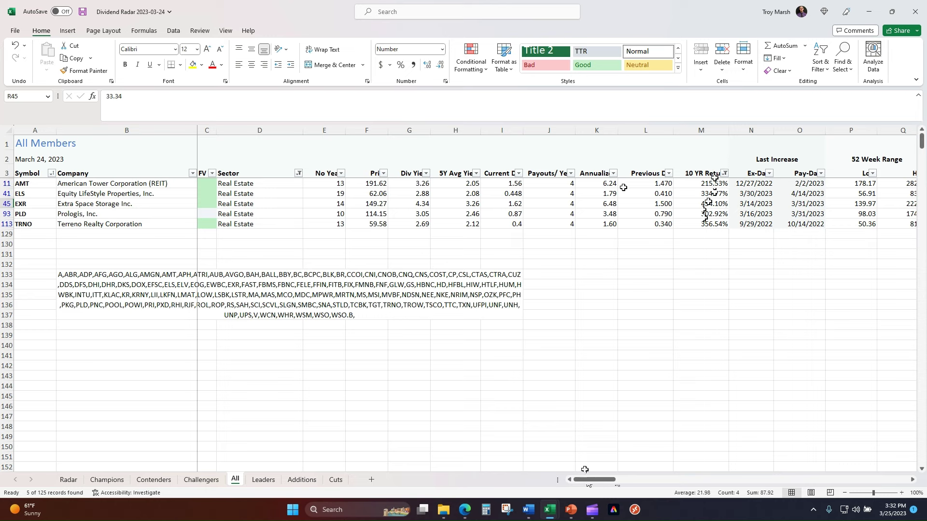
Step: Switch to Dividend Channel's DRIP Returns Calculator in Edge and chart the growth of $10K invested in PLD against the S&P 500
click(695, 216)
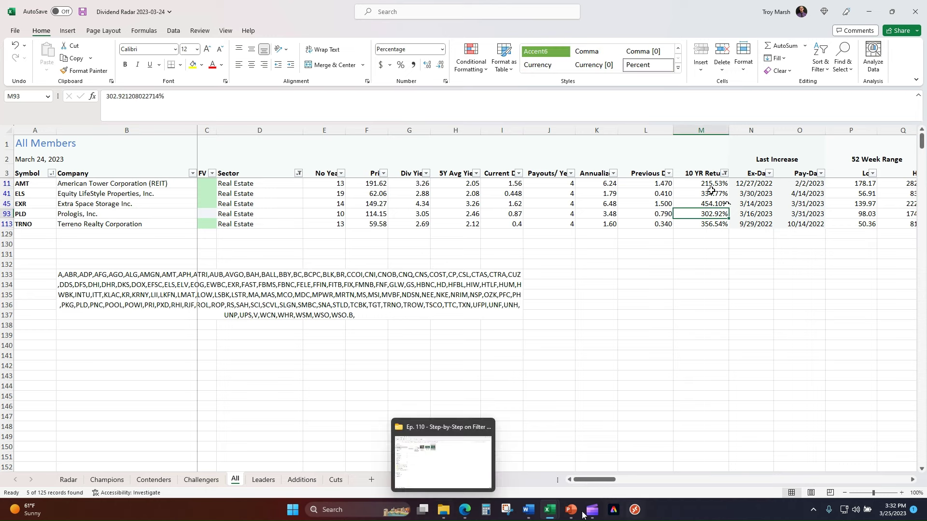
click(482, 465)
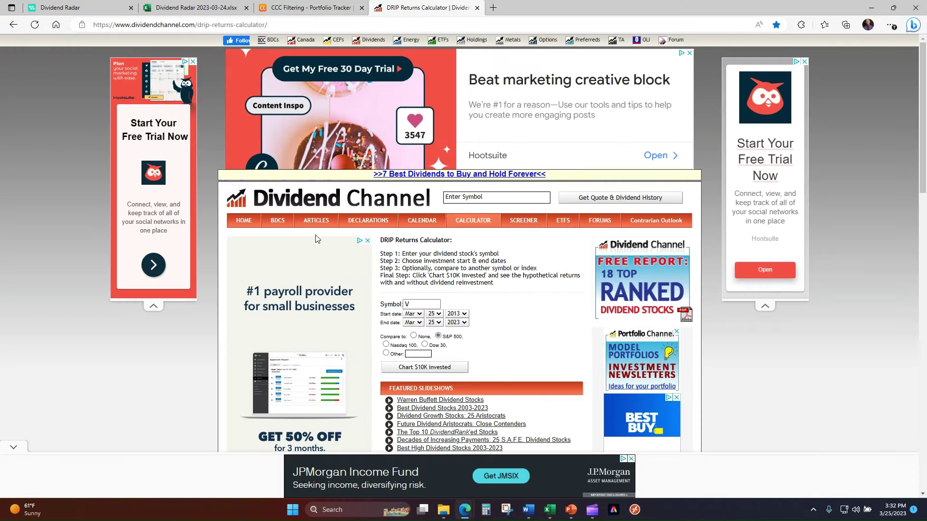
double_click(411, 307)
text(PLD)
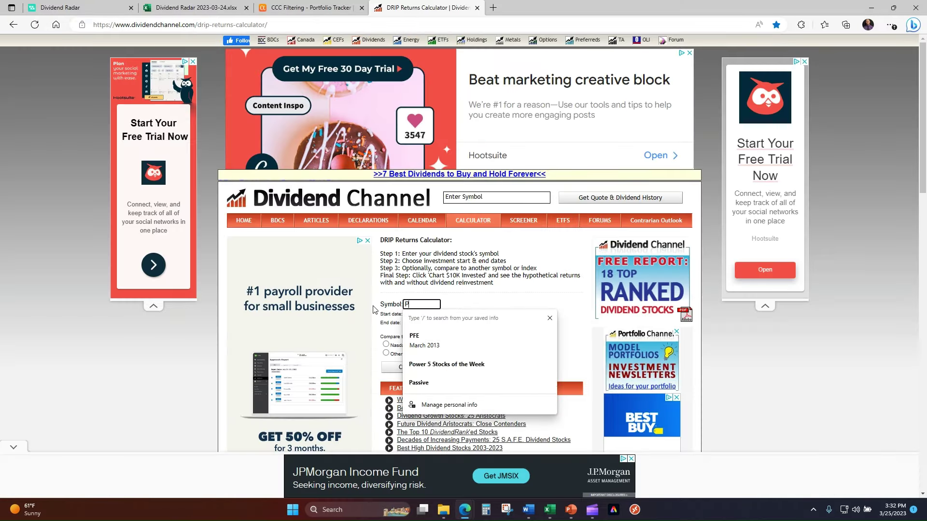
key(Return)
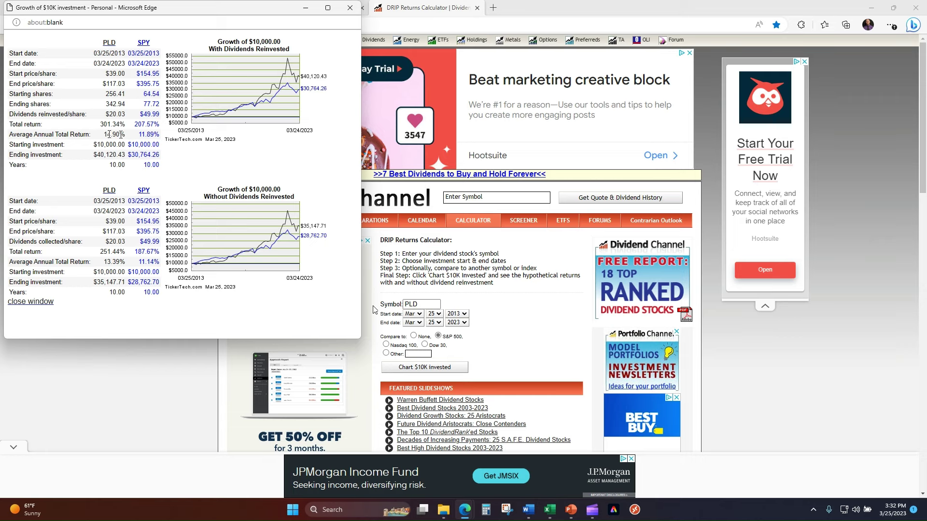
Step: Compare the ending investments of PLD and SPY in the growth results, close them and return to the Dividend Radar workbook in Excel
double_click(143, 155)
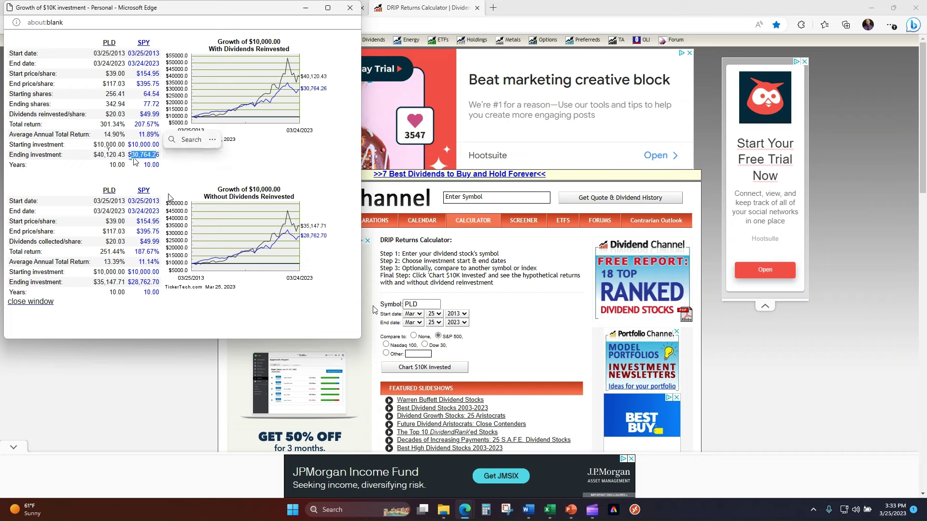
click(190, 163)
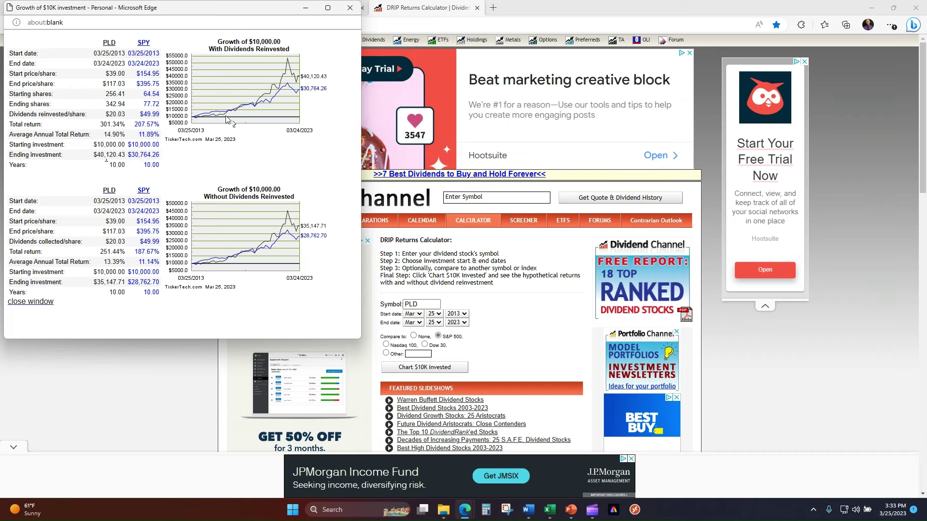
click(350, 8)
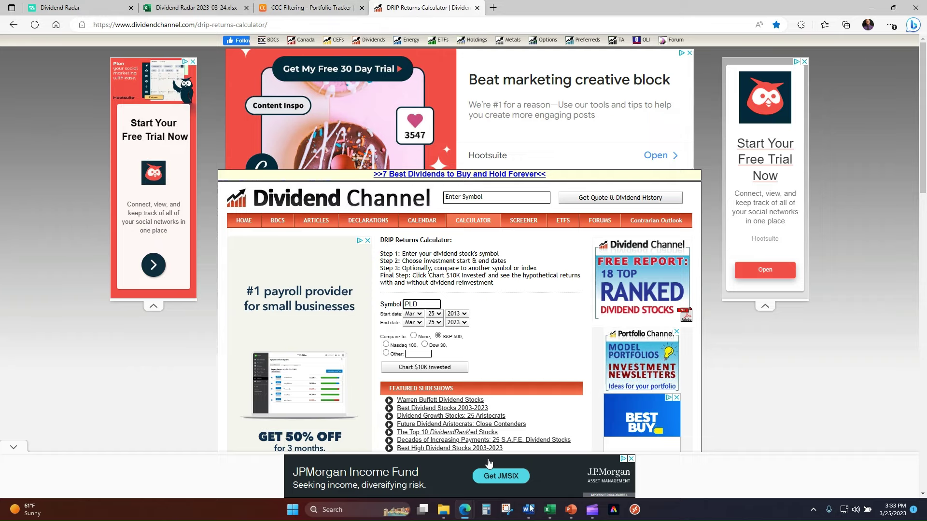
mouse_move(558, 513)
click(505, 462)
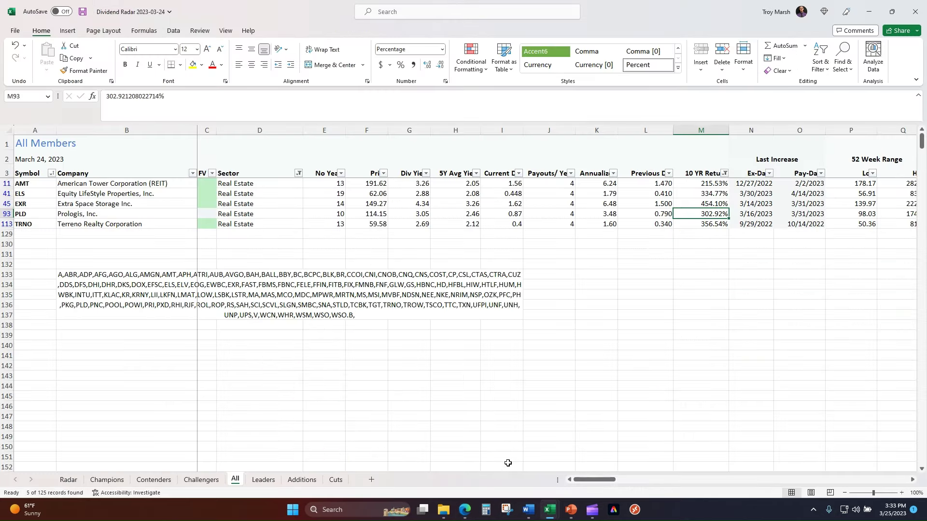
Step: Reset the Sector filter to show companies from all sectors
click(451, 375)
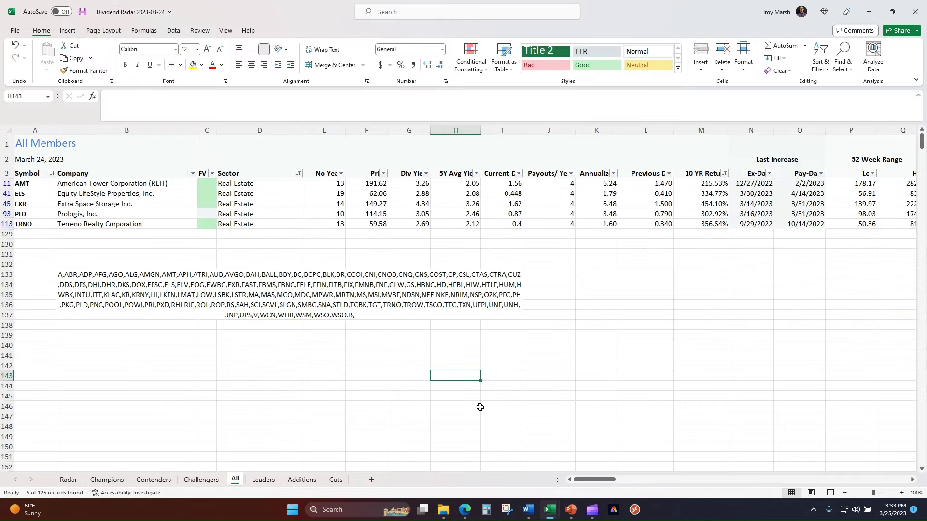
click(298, 173)
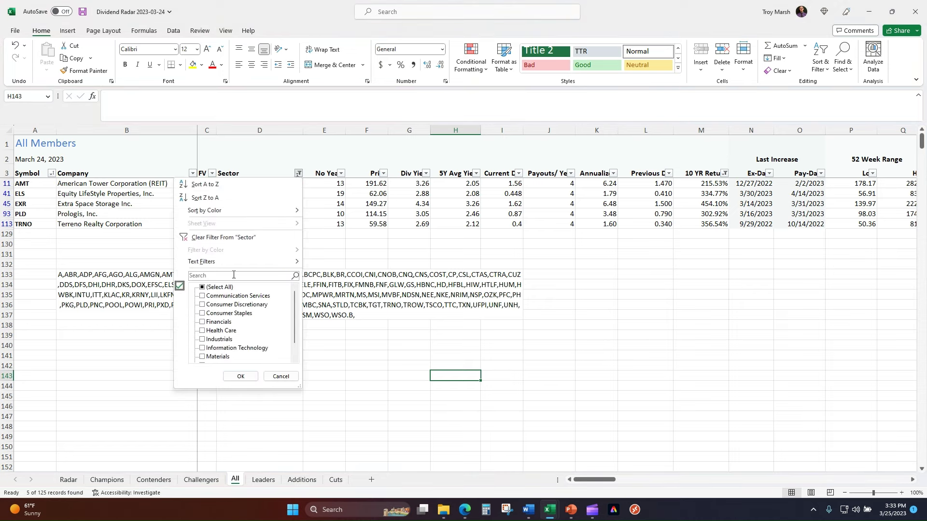
click(220, 288)
click(241, 377)
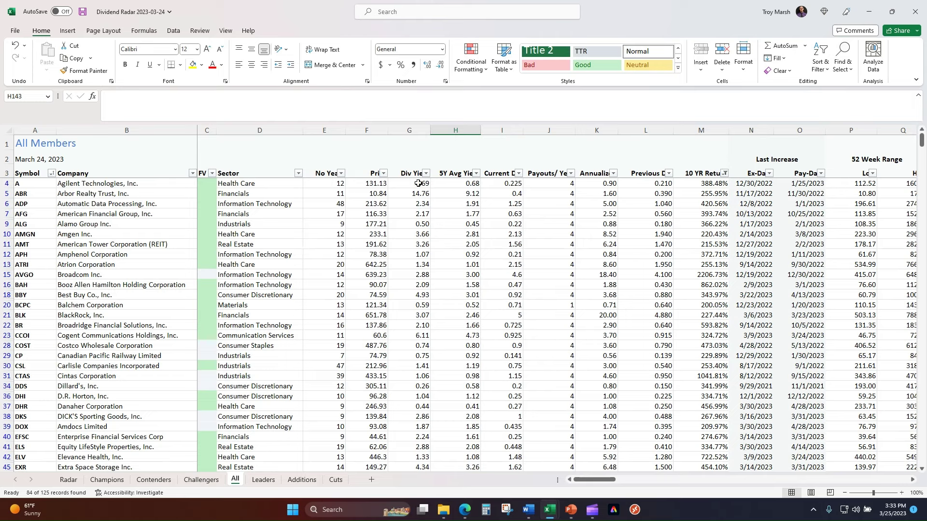
Step: Filter the Div Yield column to companies yielding greater than or equal to 3
click(425, 176)
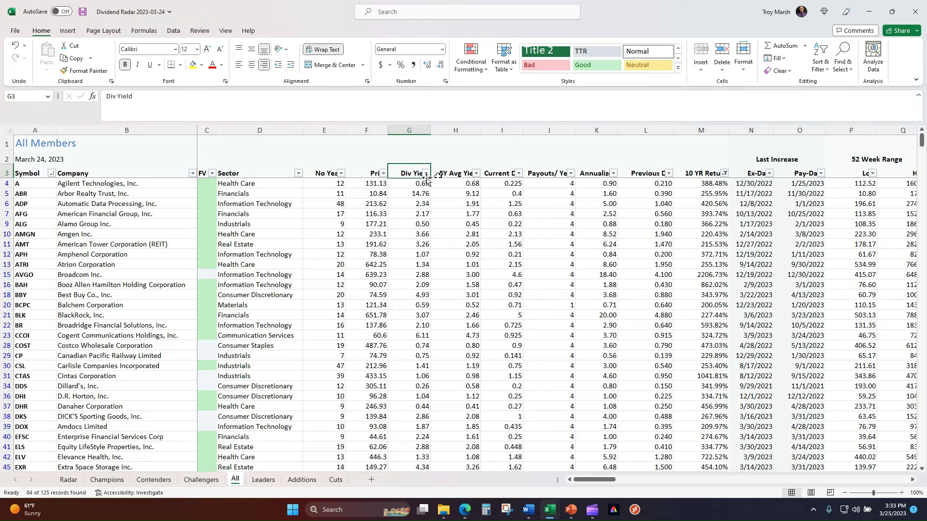
click(425, 174)
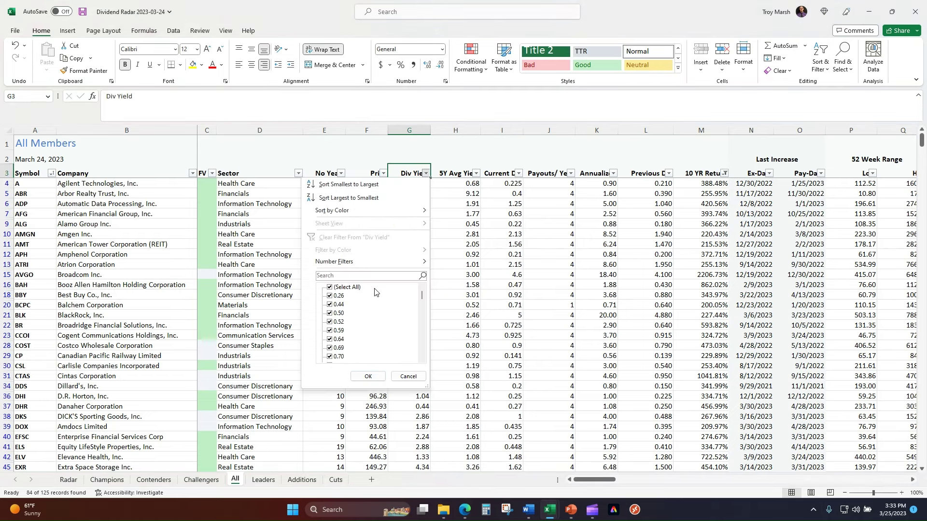
mouse_move(359, 263)
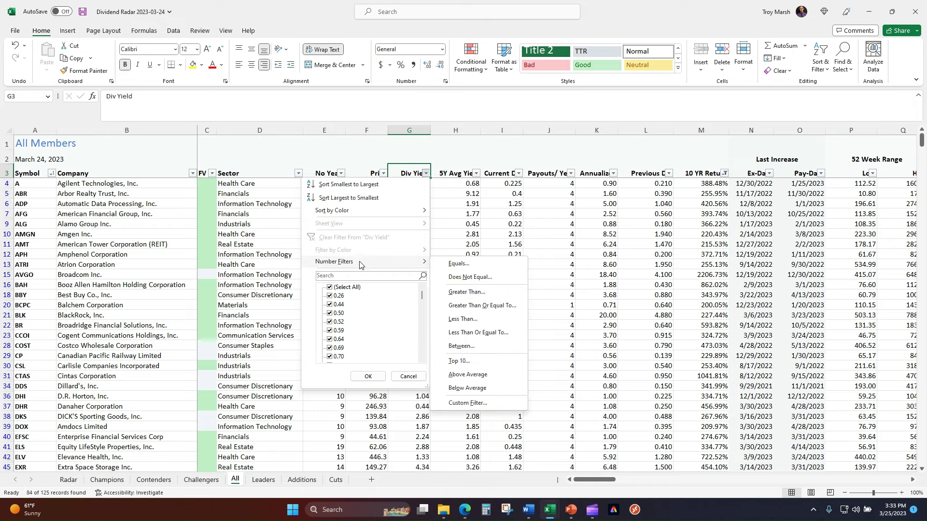
click(464, 305)
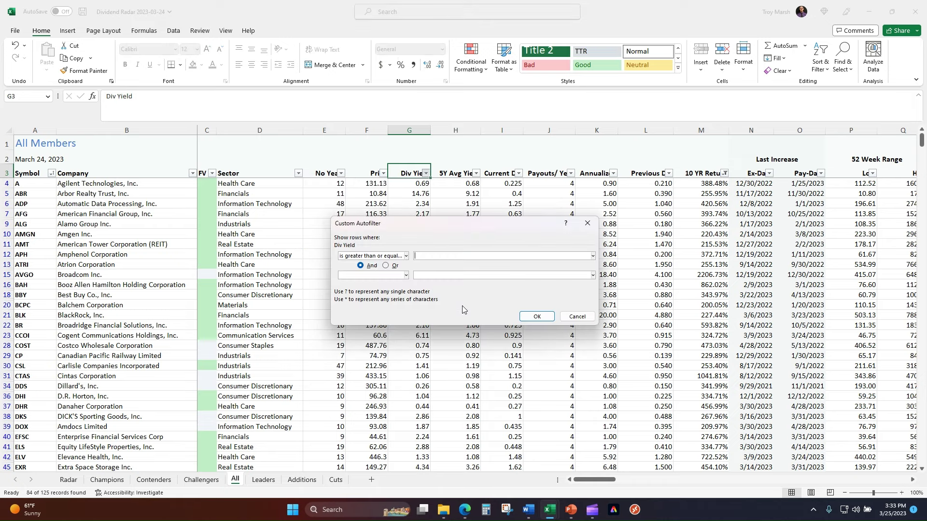
text(3)
click(537, 317)
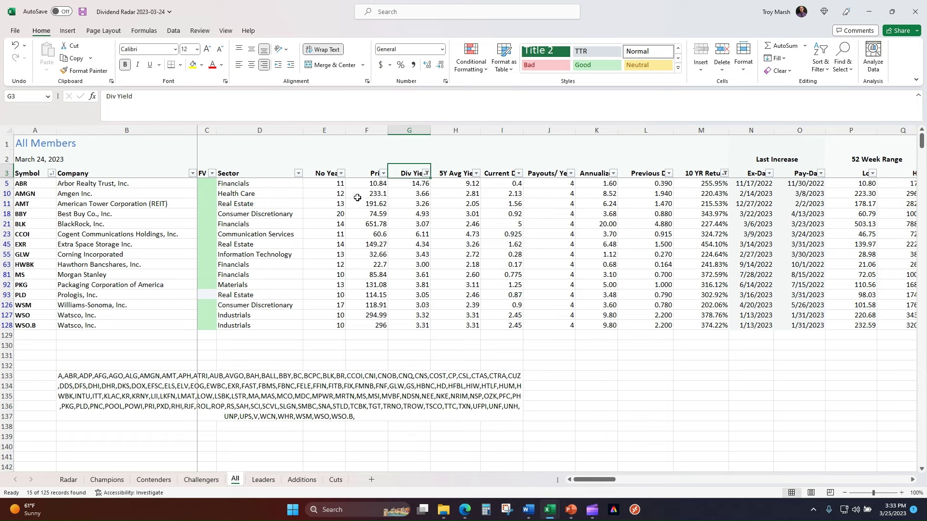
Step: Filter the Sector column to show only Consumer Discretionary companies
click(299, 173)
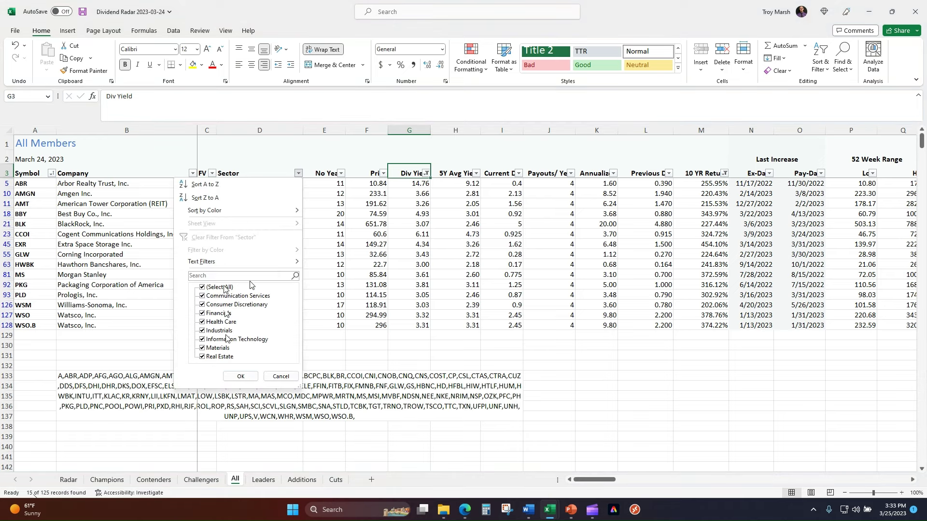
click(218, 286)
click(236, 304)
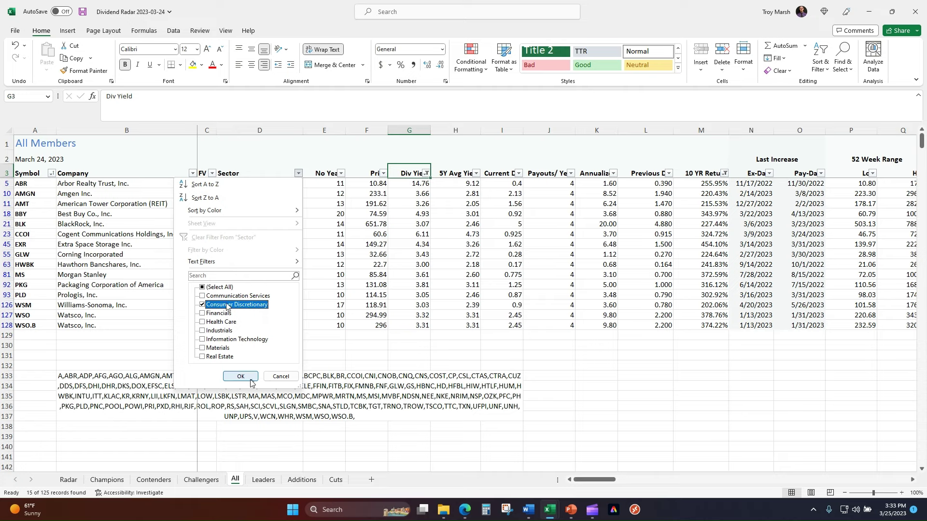
click(254, 376)
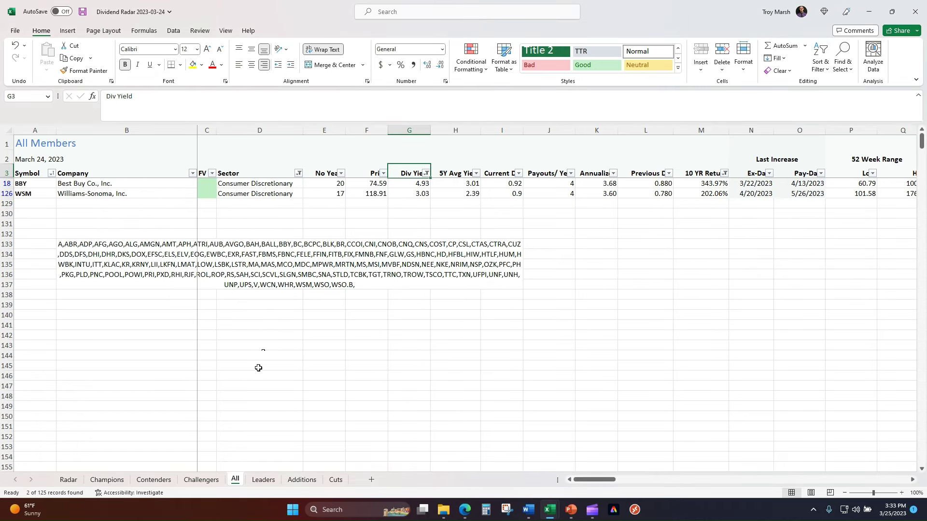